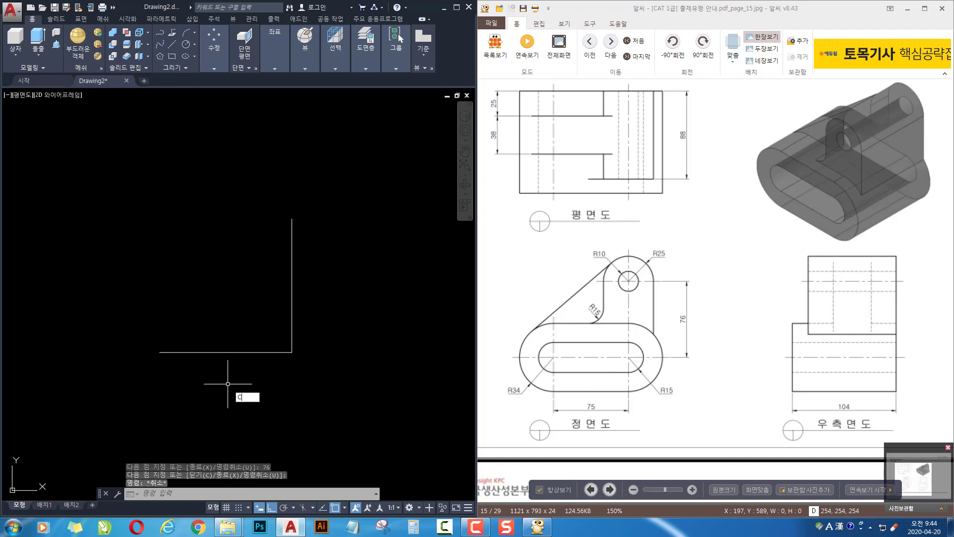
Draw a circle of radius 15 centred on each end of the horizontal centre line
key(Return)
click(291, 353)
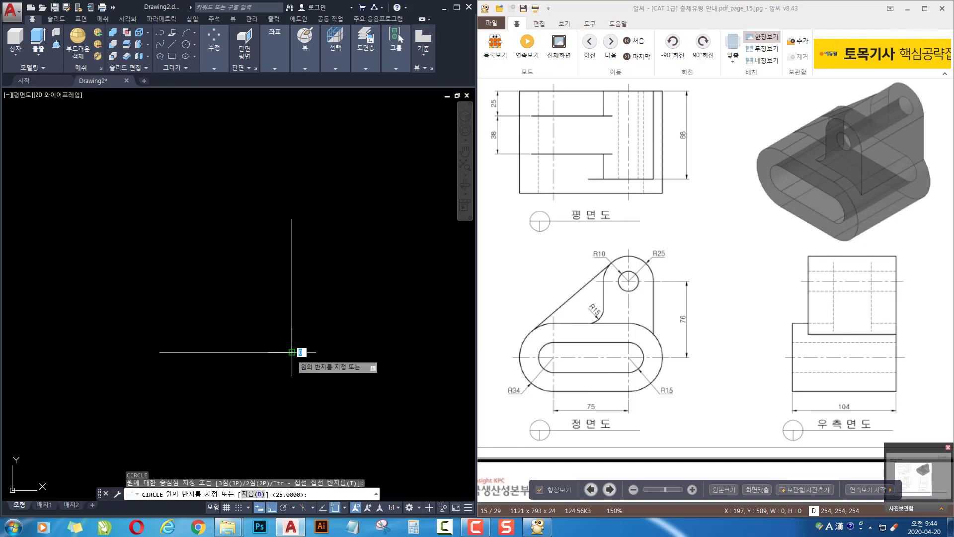
text(15)
key(Return)
key(Return)
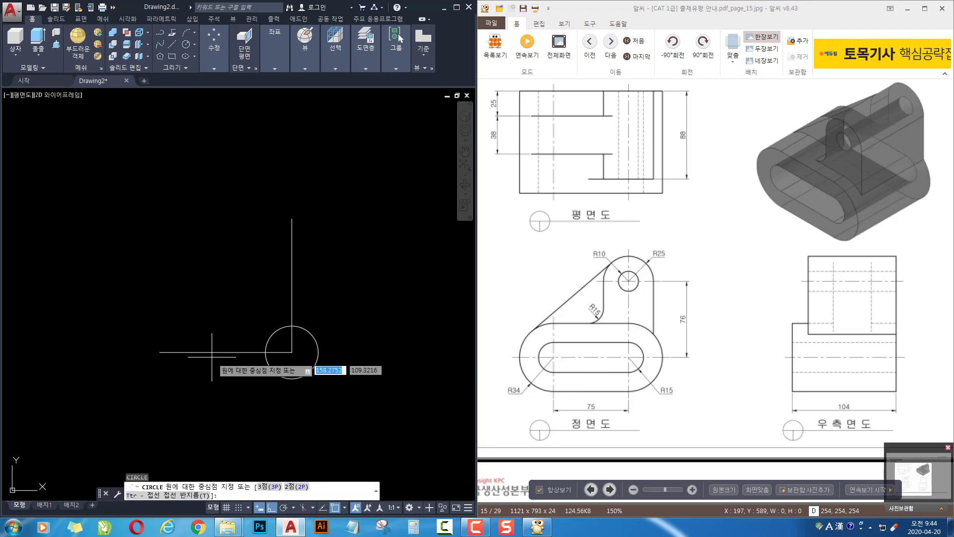
click(160, 352)
key(Return)
Draw a circle of radius 34 around each of the two radius 15 circles, sharing their centres
key(Return)
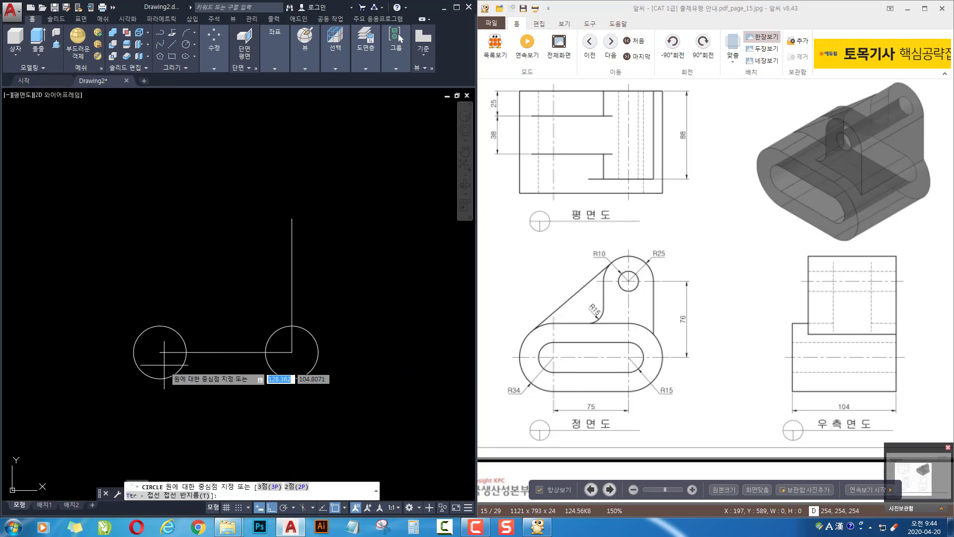
click(160, 352)
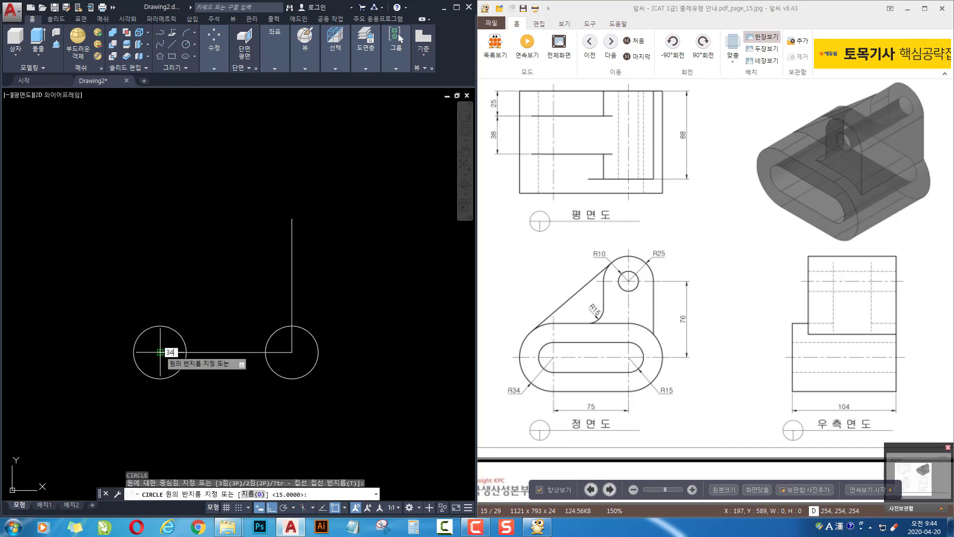
text(34)
key(Return)
key(Return)
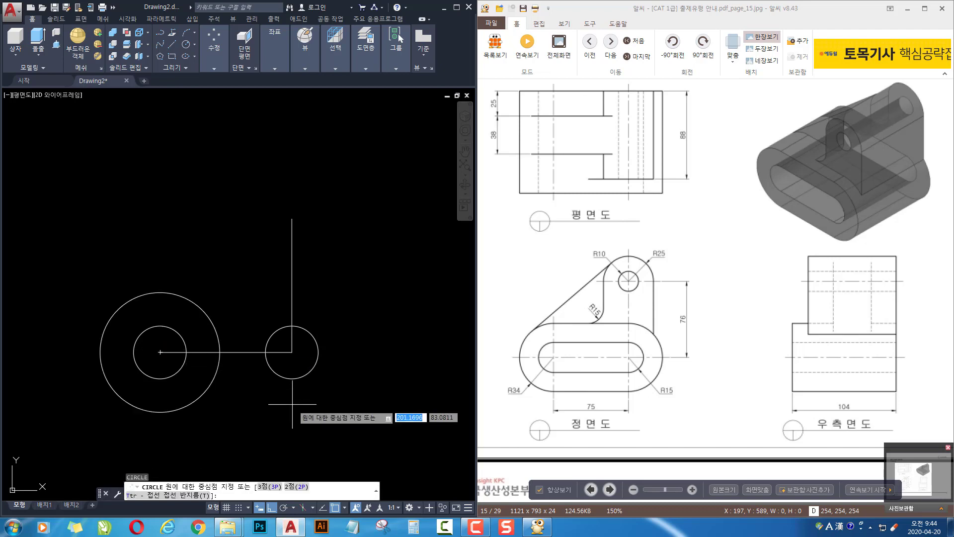
click(292, 351)
key(Return)
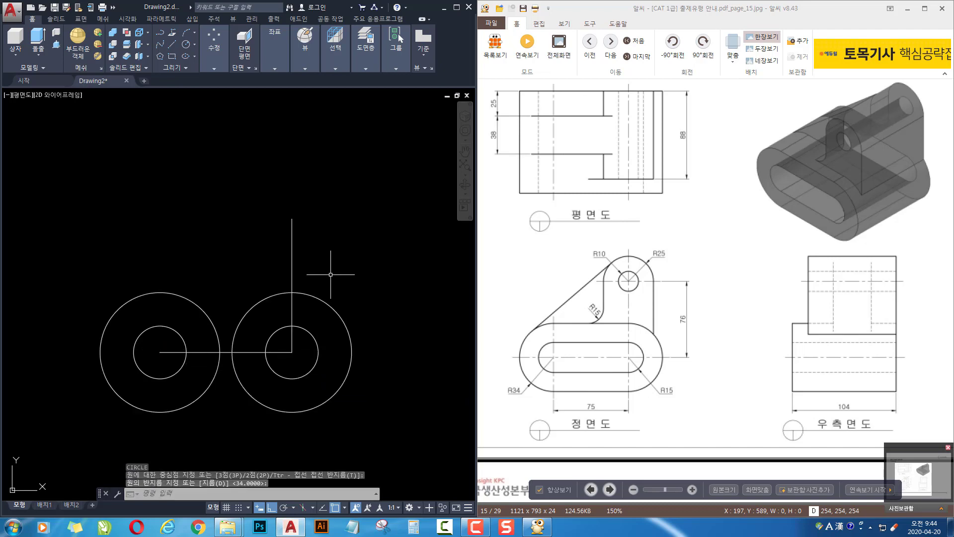
Draw two concentric circles of radius 10 and 25 centred on the upper end of the vertical centre line
key(Return)
click(291, 219)
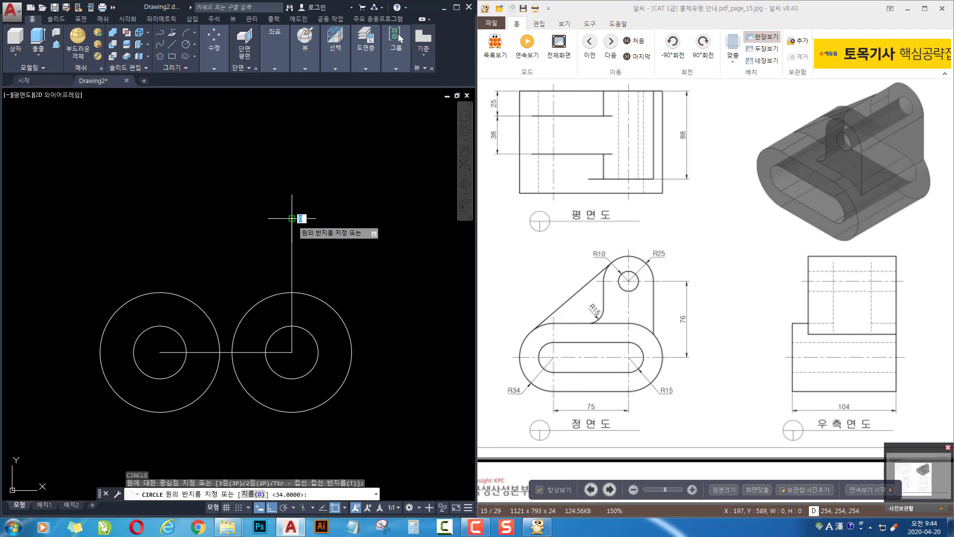
text(10)
key(Return)
key(Return)
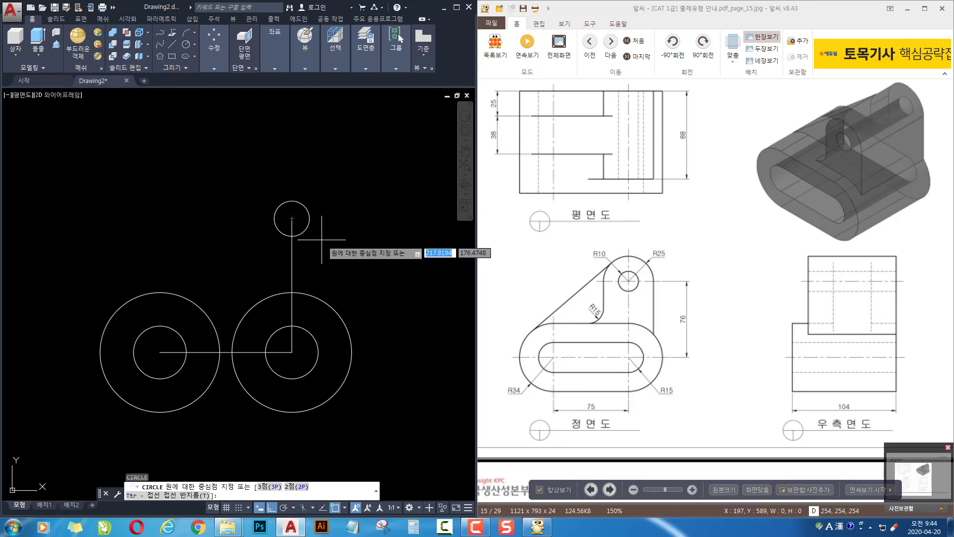
click(292, 218)
text(2)
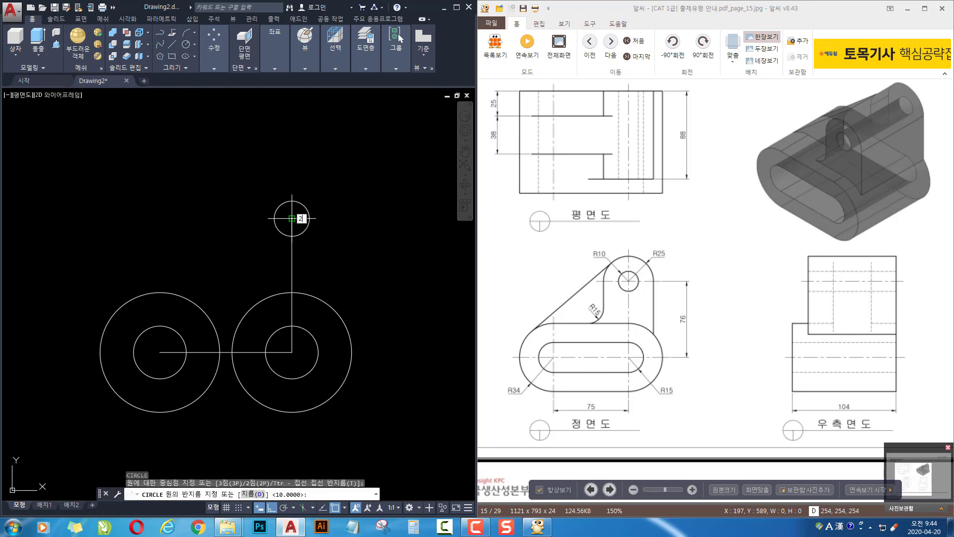
text(5)
key(Return)
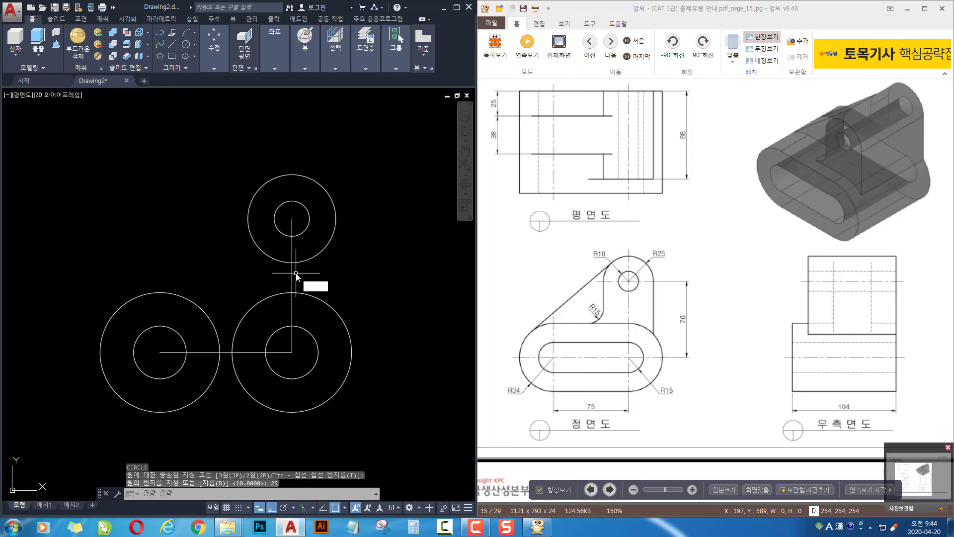
Connect the two radius 34 circles with horizontal lines between their top quadrants and between their bottom quadrants
key(l)
key(Return)
click(292, 293)
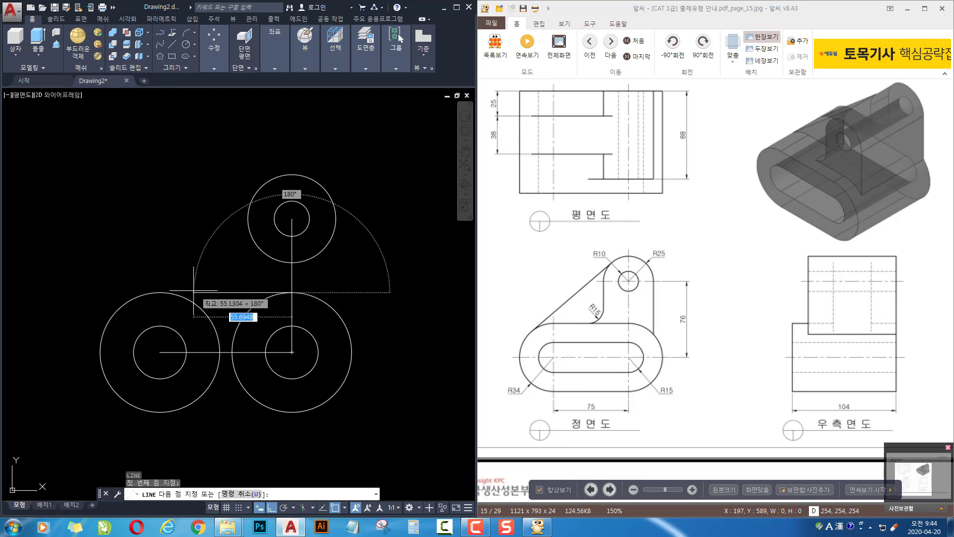
click(160, 293)
key(Return)
key(Return)
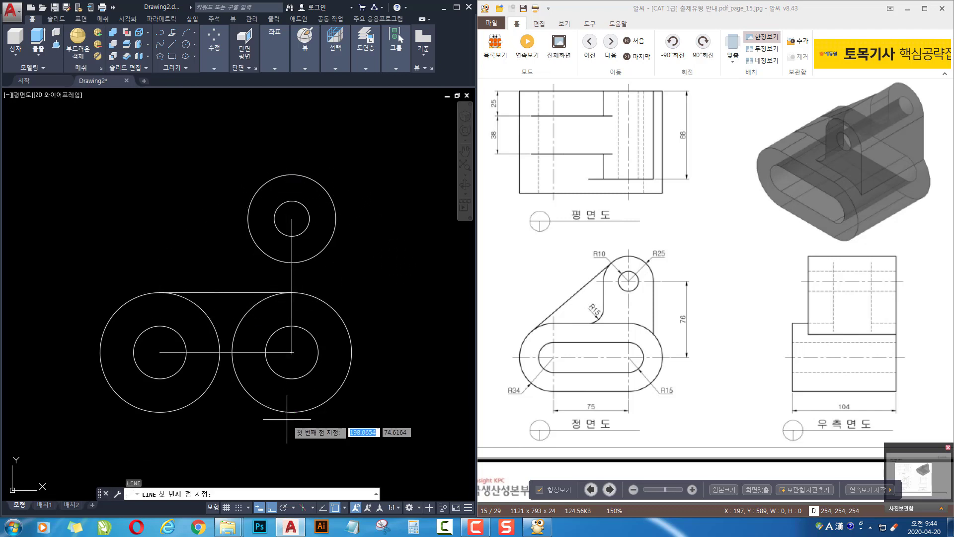
click(291, 413)
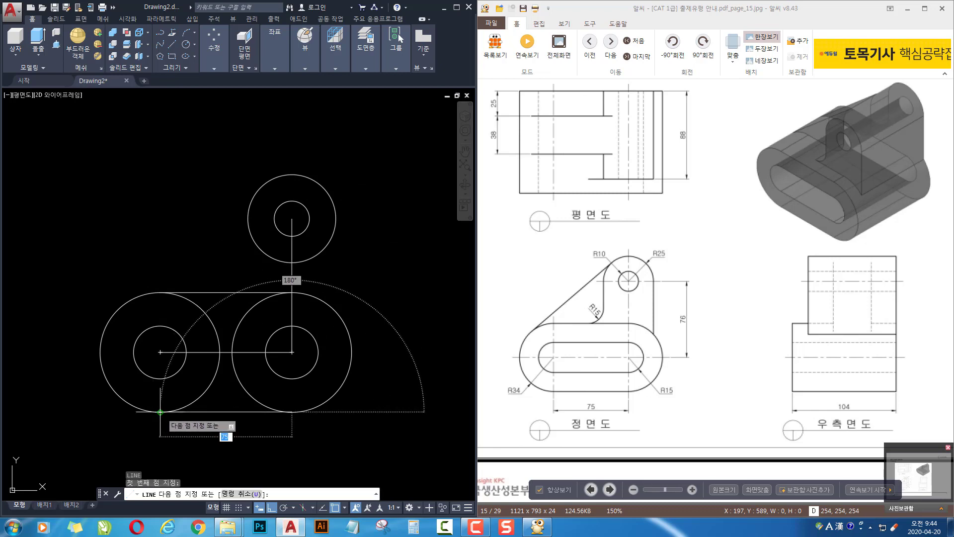
click(159, 412)
key(Return)
Connect the two radius 15 circles with horizontal lines between their bottom quadrants and between their top quadrants
key(Return)
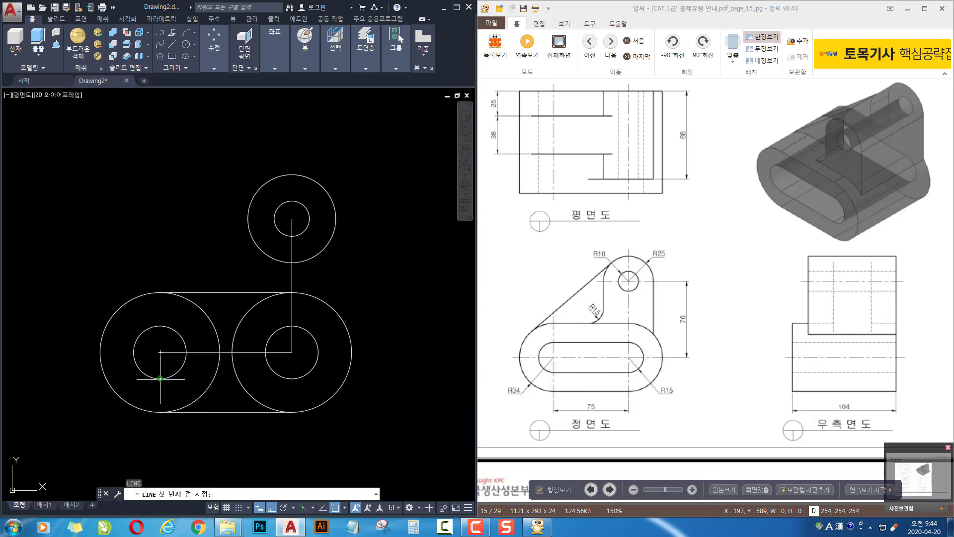
click(161, 379)
click(291, 379)
key(Return)
key(Return)
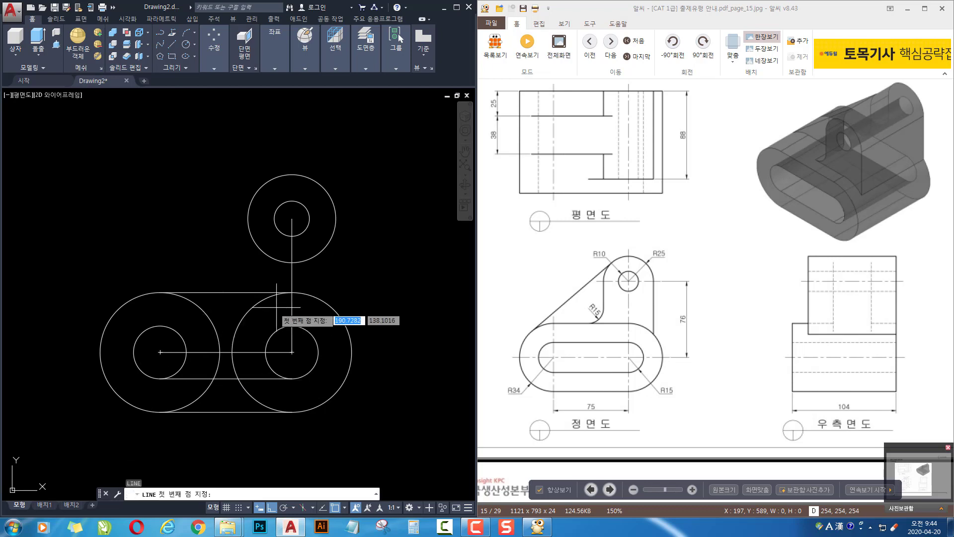
click(291, 326)
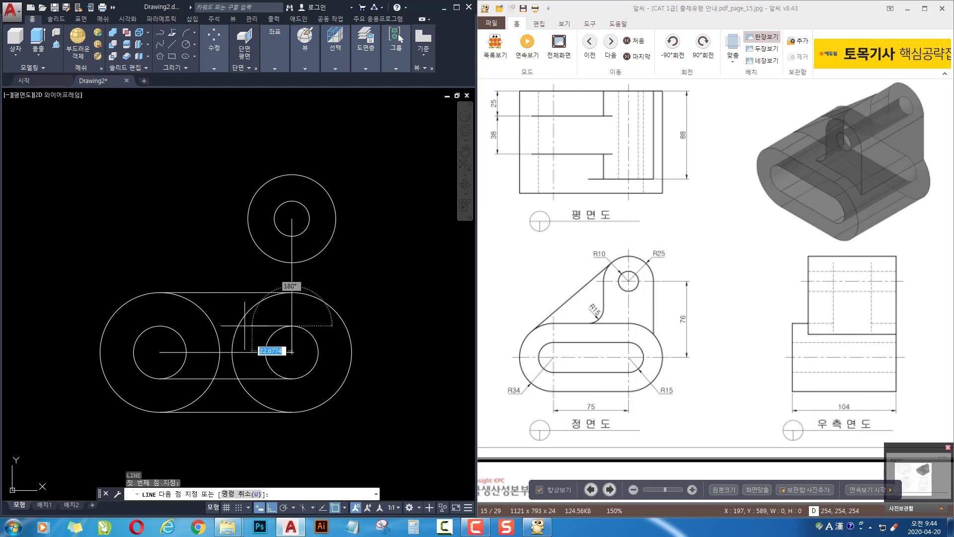
click(160, 326)
key(Return)
Draw vertical lines from the right and left quadrants of the radius 25 circle down into the outer base outline
middle_drag(313, 354, 313, 352)
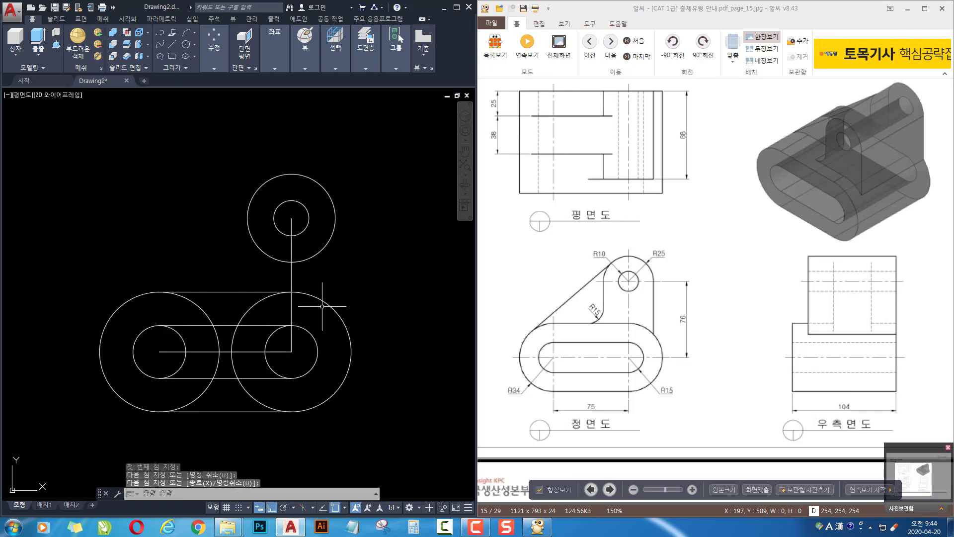
key(Return)
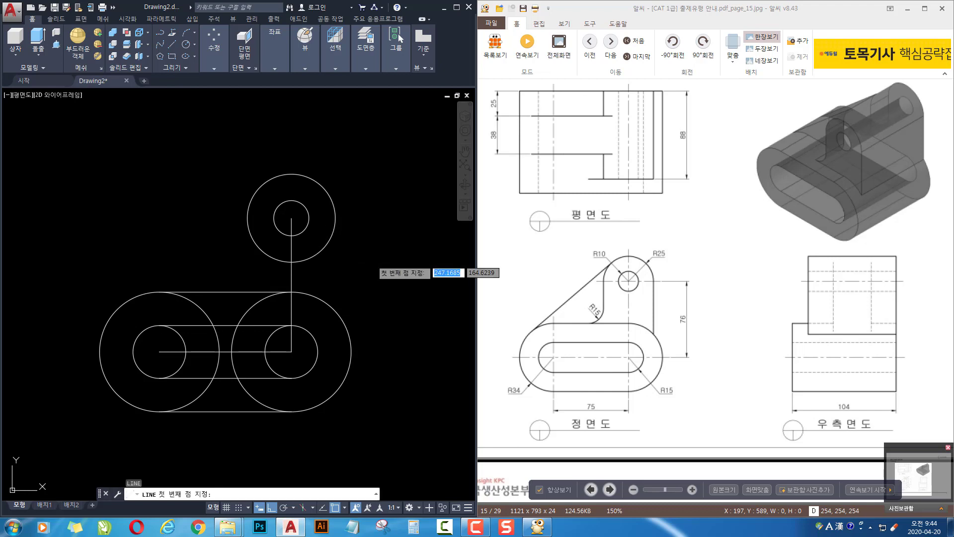
click(335, 218)
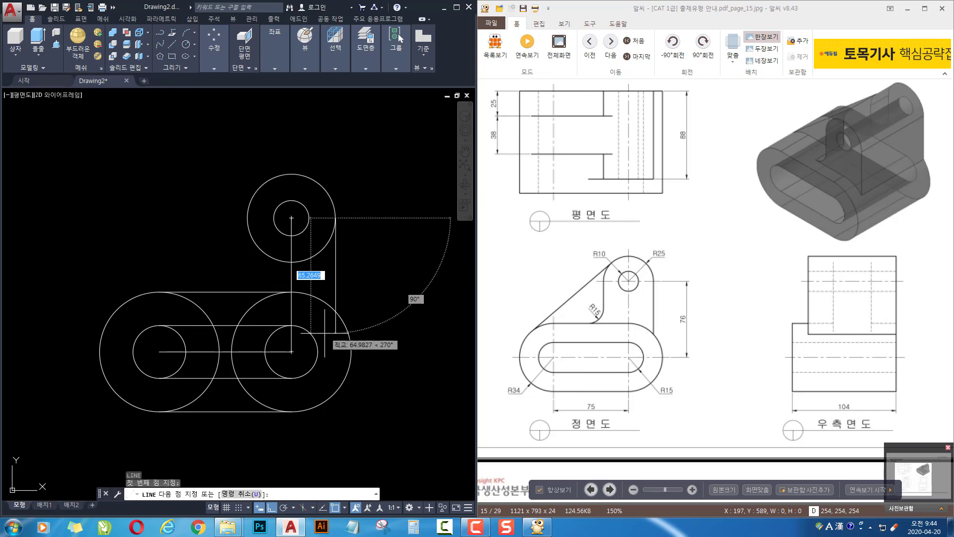
click(335, 334)
key(Return)
key(Return)
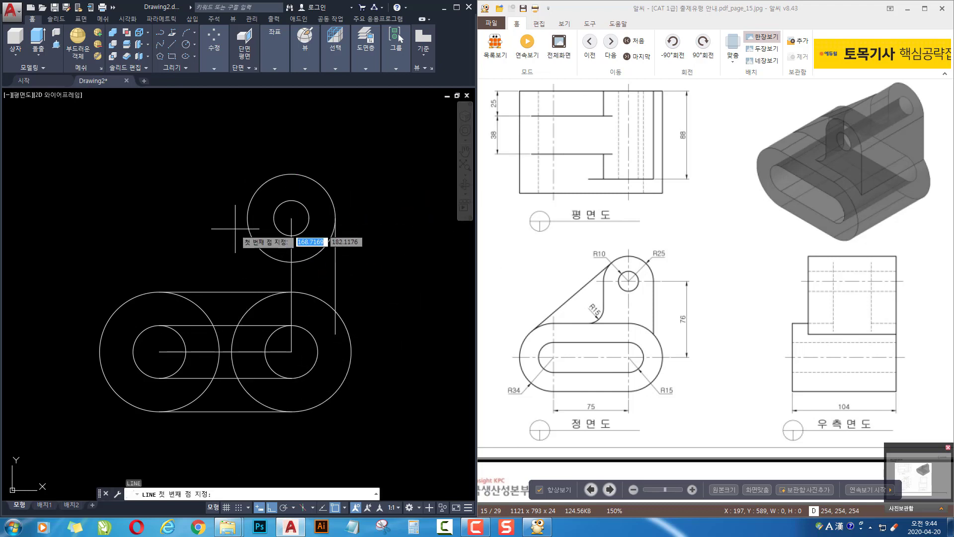
click(248, 218)
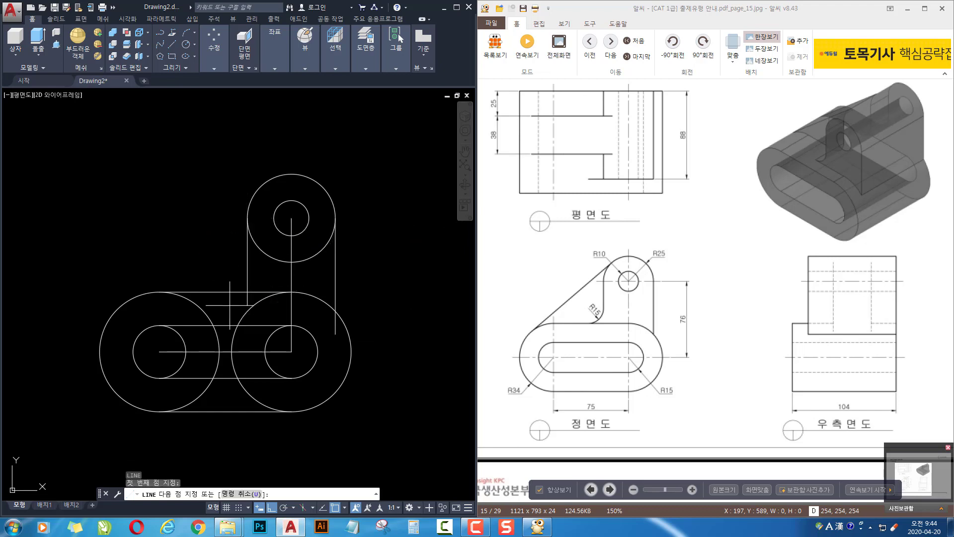
click(230, 304)
key(Return)
Draw a slanted line tangent to the radius 25 circle and the left radius 34 circle, using tangent snaps
key(Return)
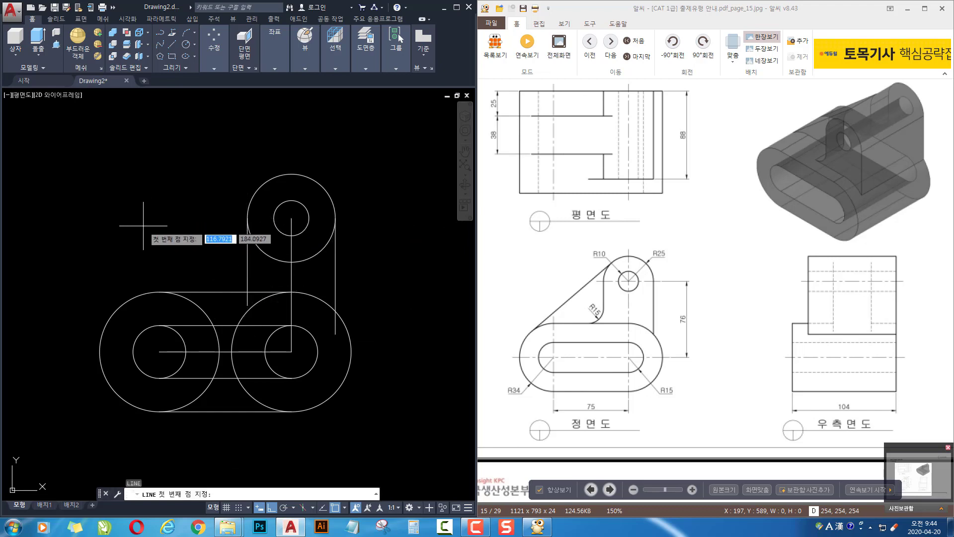
shift+right_click(143, 224)
click(164, 386)
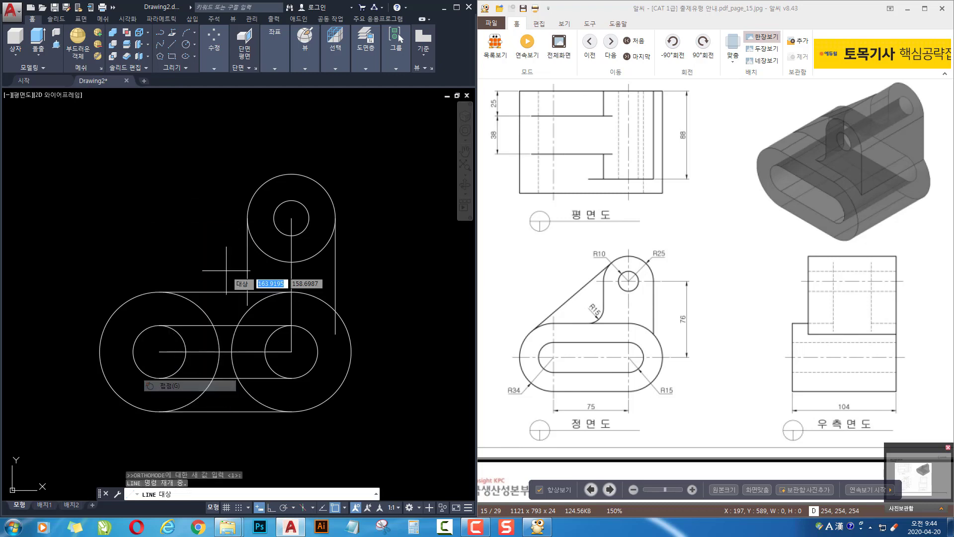
click(262, 185)
shift+right_click(133, 260)
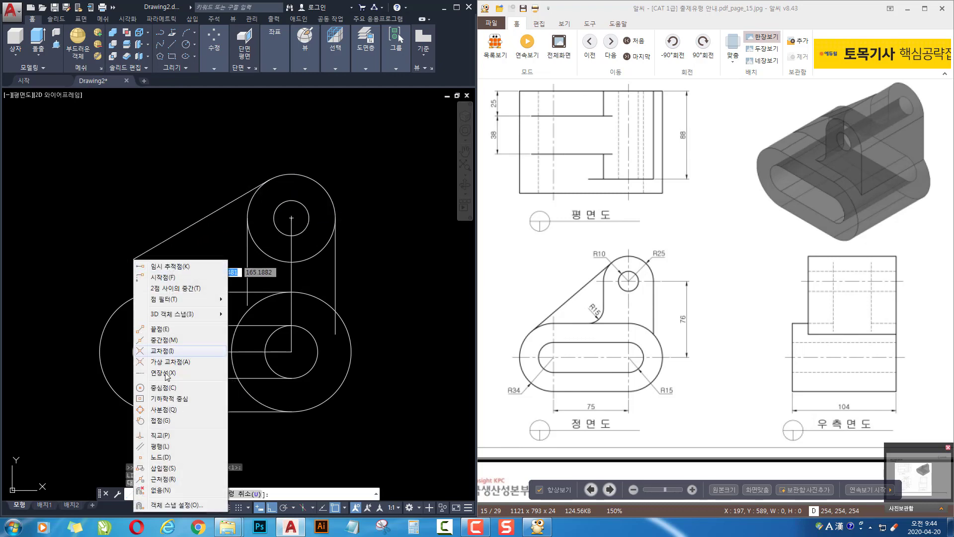
click(159, 421)
click(137, 293)
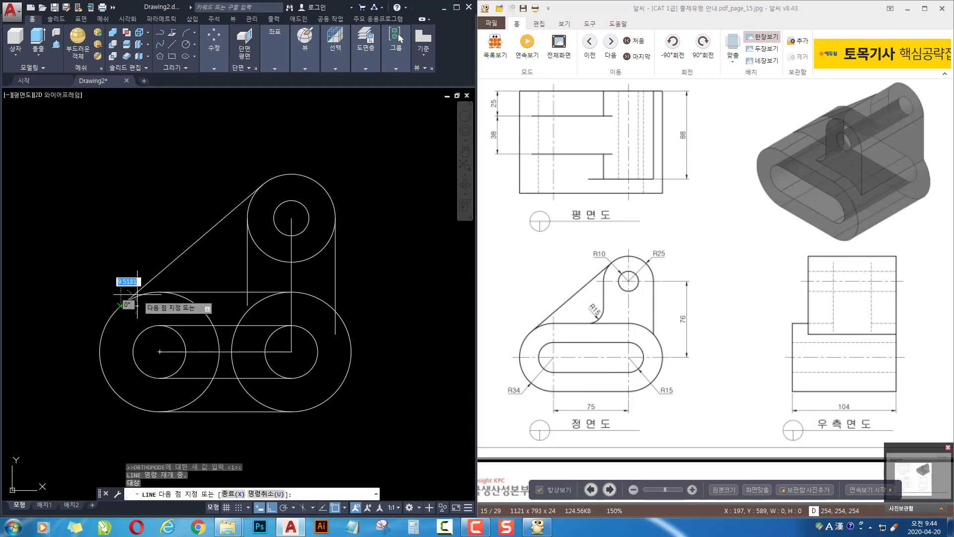
key(Return)
Trim the radius 25 circle's lower arc, the vertical line ends inside the base outline, and the upper inner arcs of the radius 34 circles
middle_drag(246, 340, 244, 330)
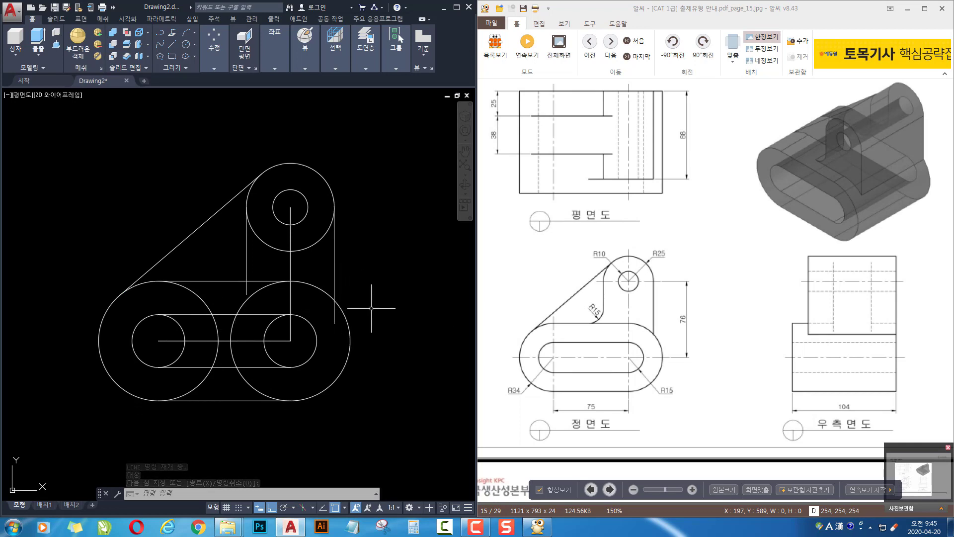
text(TR)
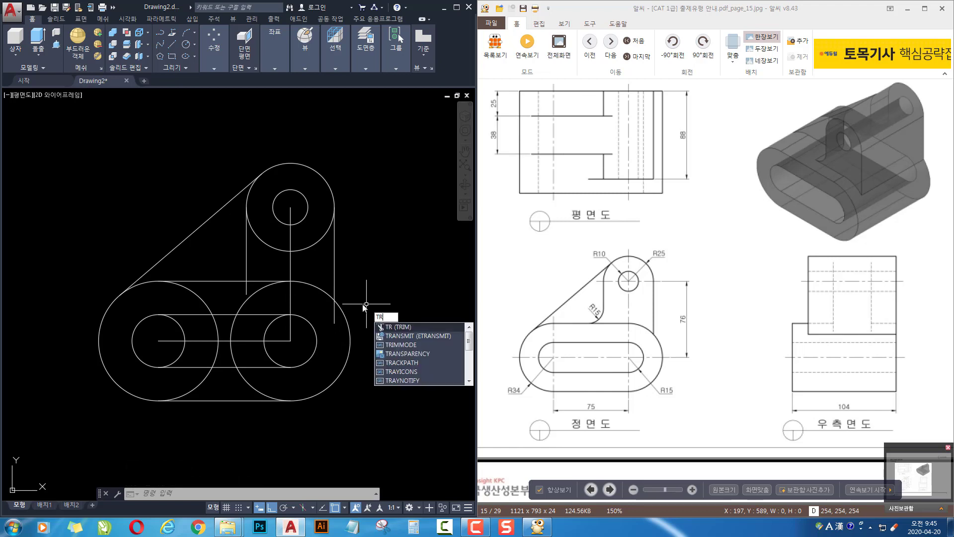
key(Return)
click(334, 316)
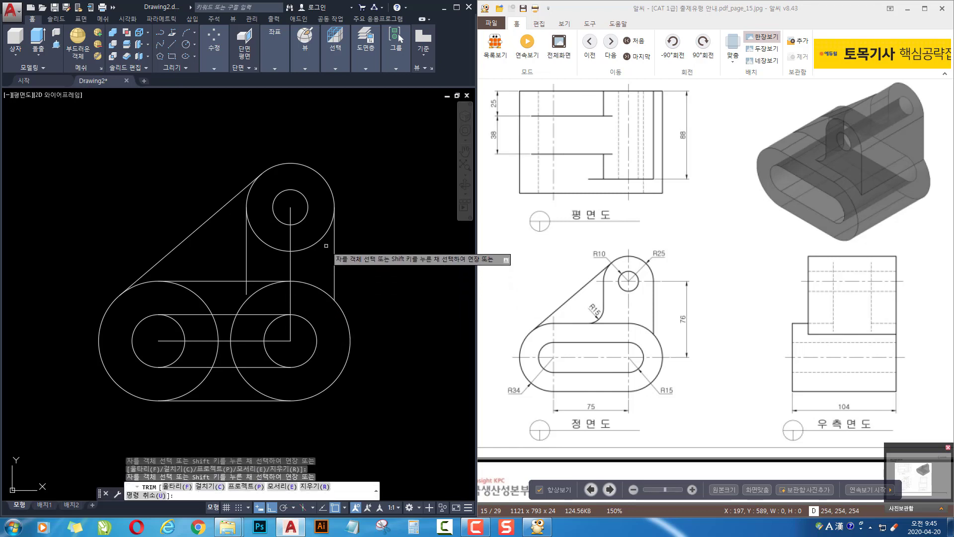
click(314, 233)
click(273, 242)
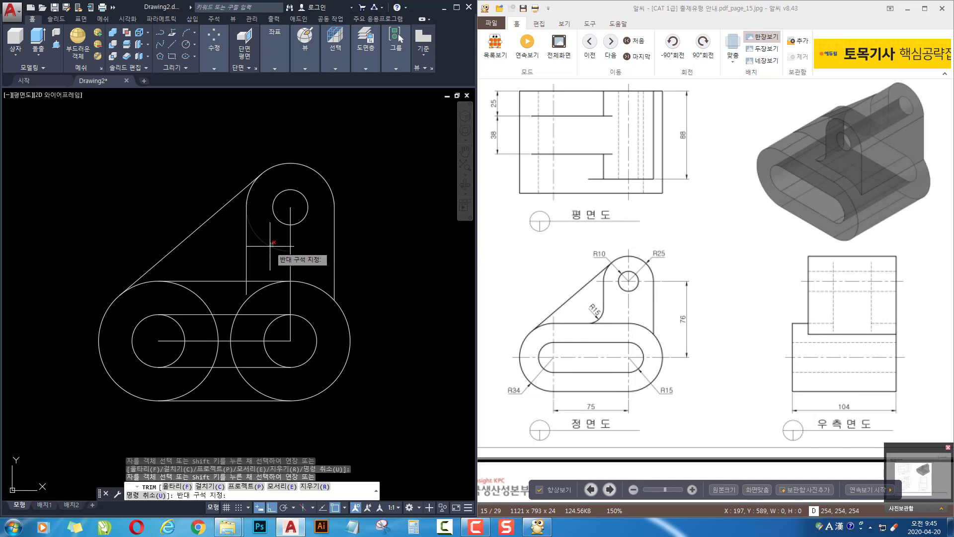
click(262, 288)
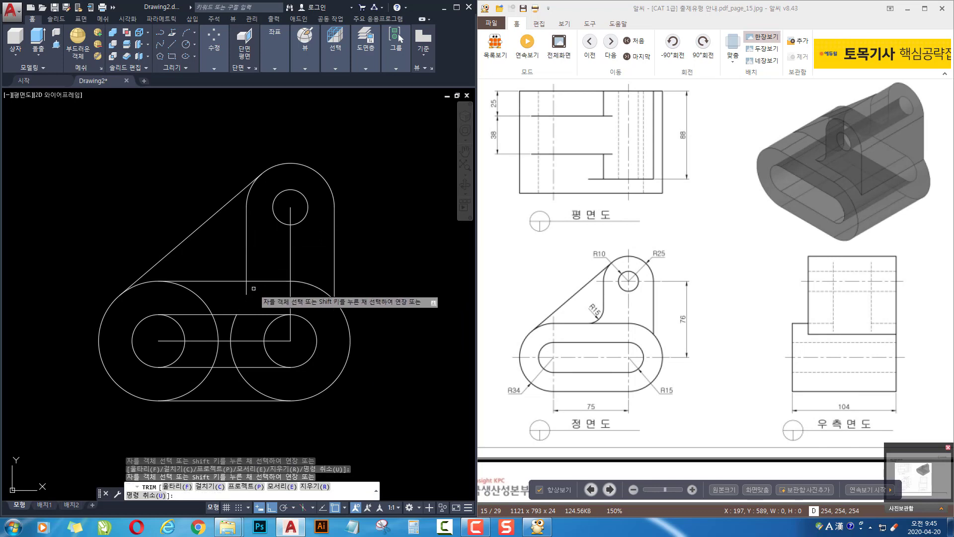
click(246, 288)
Trim the remaining inner arcs of the radius 15 and radius 34 circles to leave two concentric slot outlines
click(244, 321)
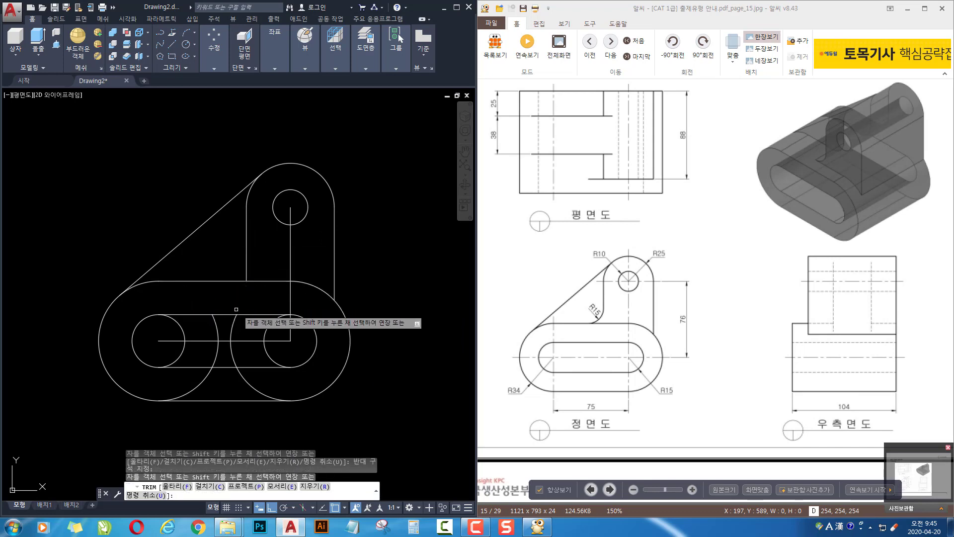
click(267, 320)
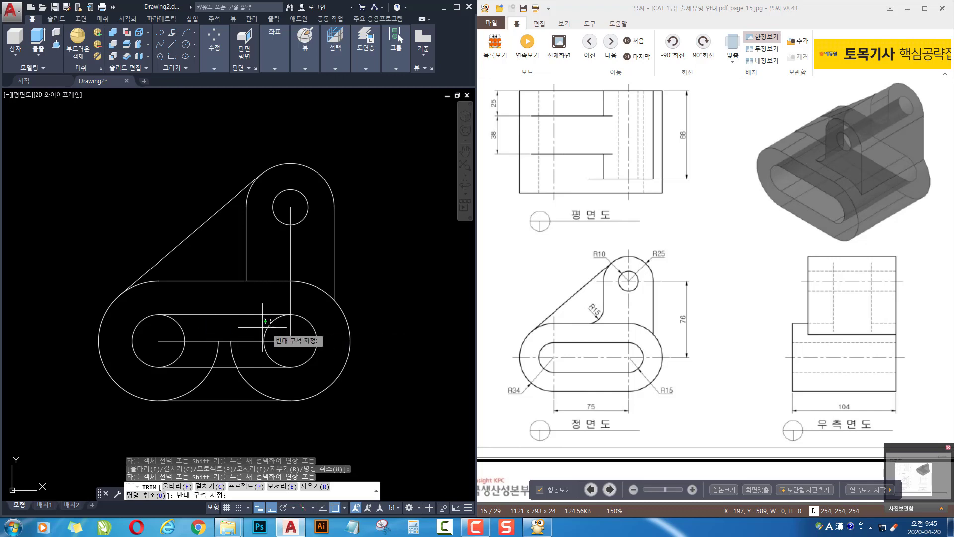
click(174, 329)
click(280, 352)
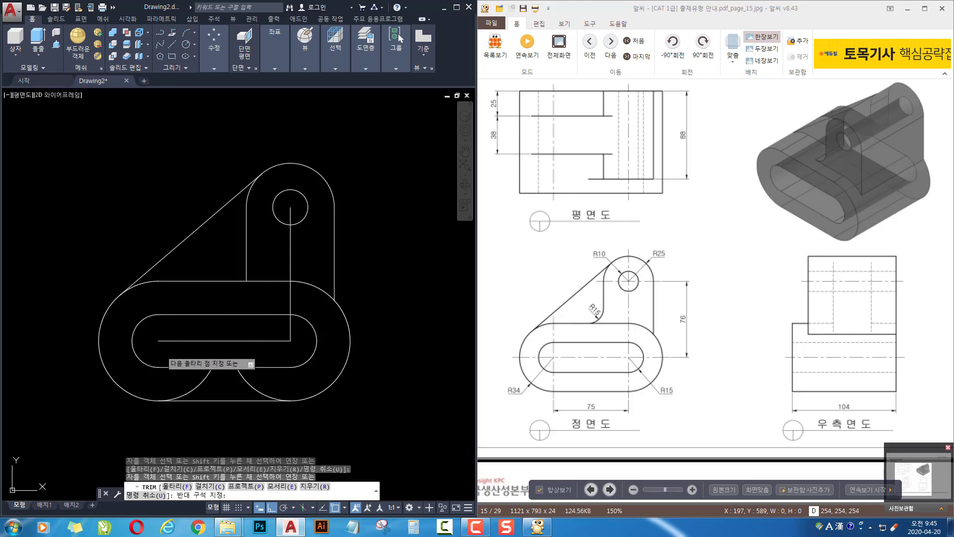
click(160, 349)
click(250, 381)
click(203, 389)
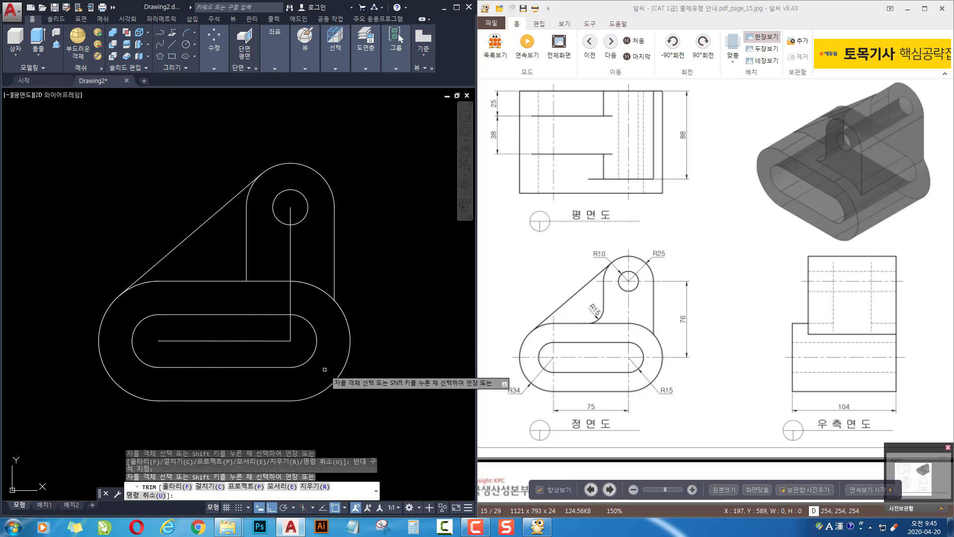
key(Escape)
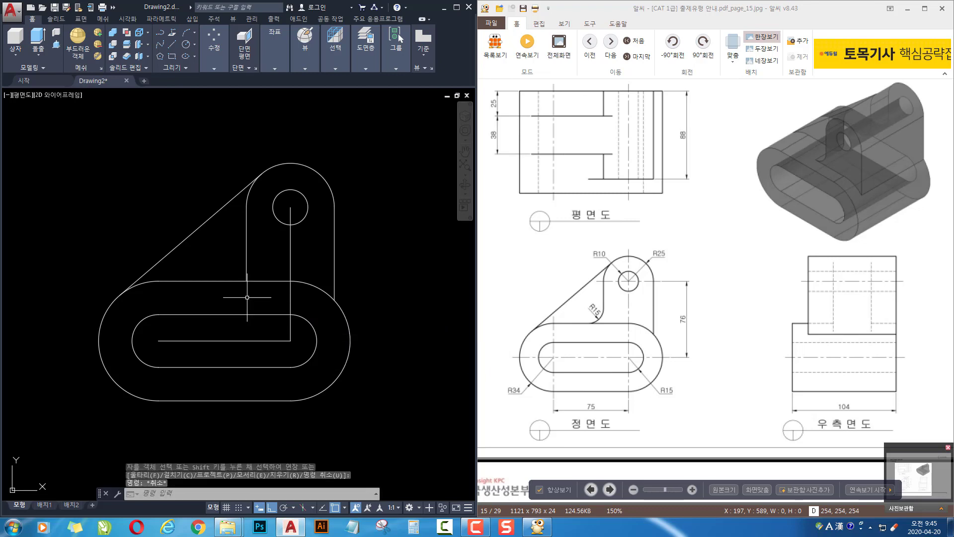
Fillet the corner between the lug's left vertical line and the base outline's top edge with radius 15
text(F)
key(Return)
text(R)
key(Return)
text(15)
key(Return)
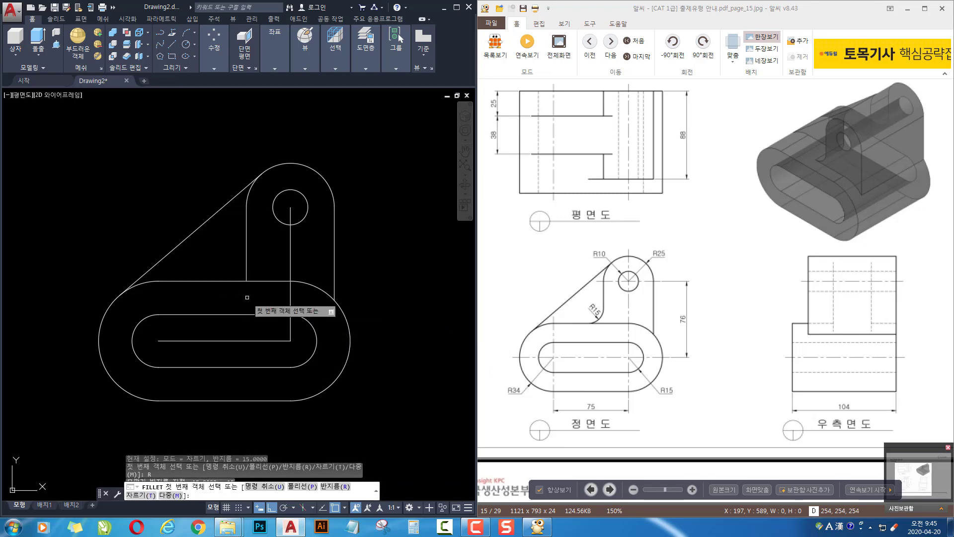
click(248, 260)
click(233, 281)
key(space)
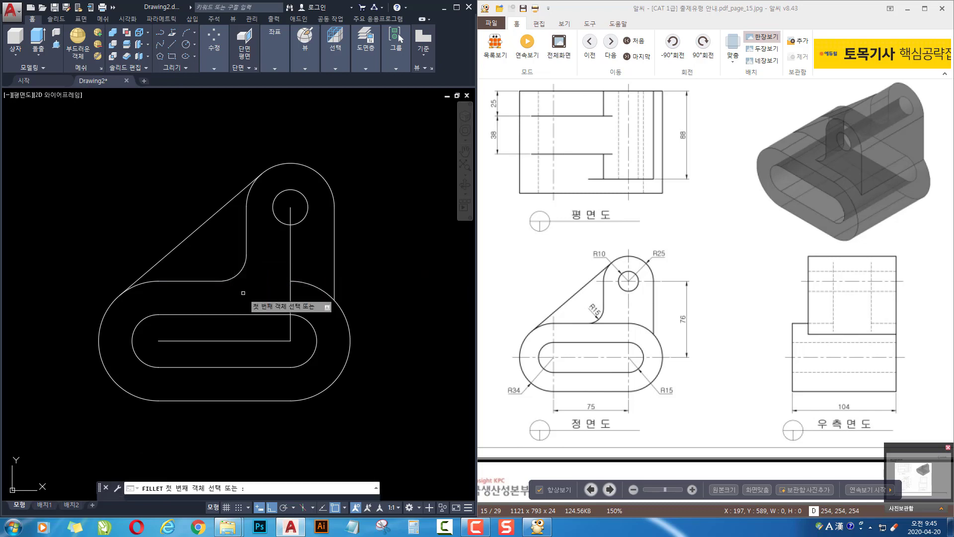
key(Escape)
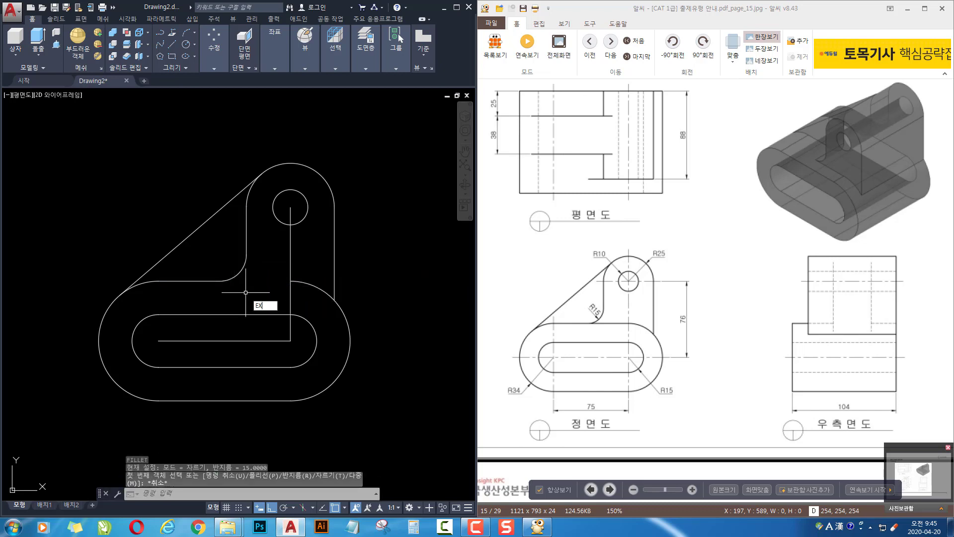
Extend the base outline's shortened top edge across to the vertical centre line
text(EX)
key(Return)
click(294, 267)
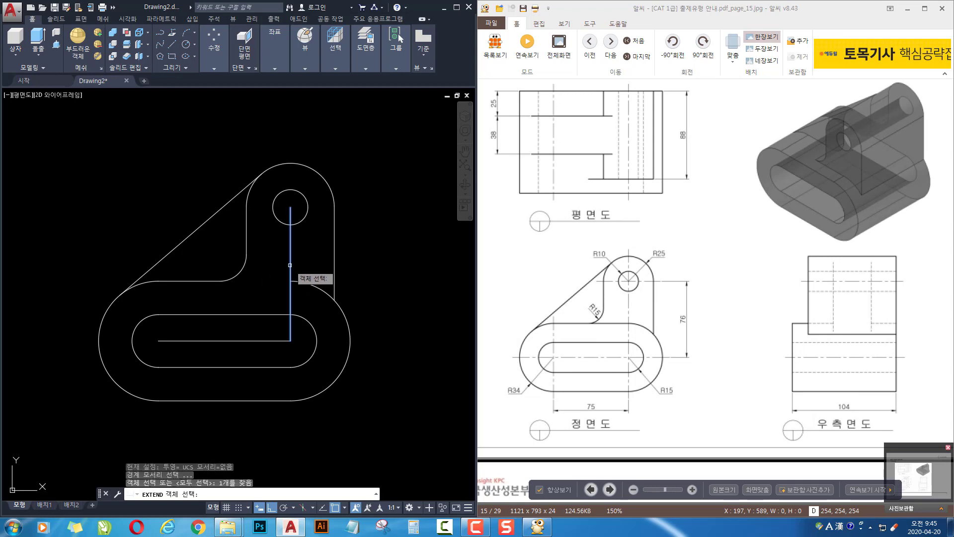
key(space)
key(space)
key(Escape)
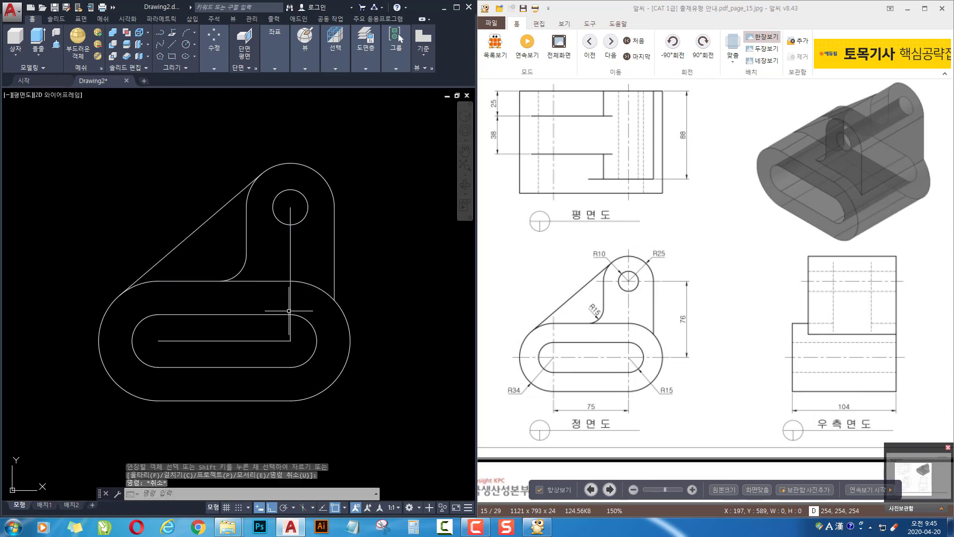
key(Escape)
Copy the entire front-view profile horizontally to the right, using the slot's right arc centre as base point
scroll(264, 308, down, 4)
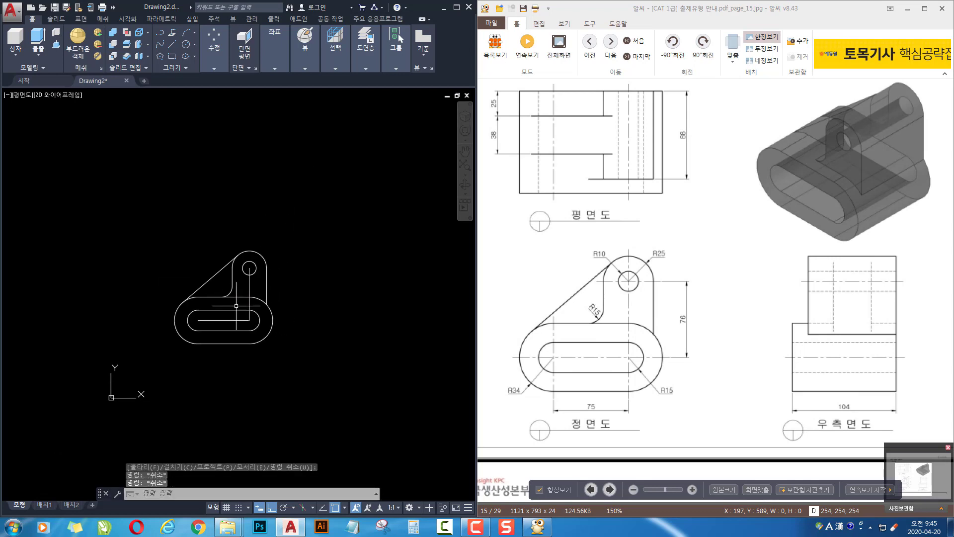
text(c)
key(space)
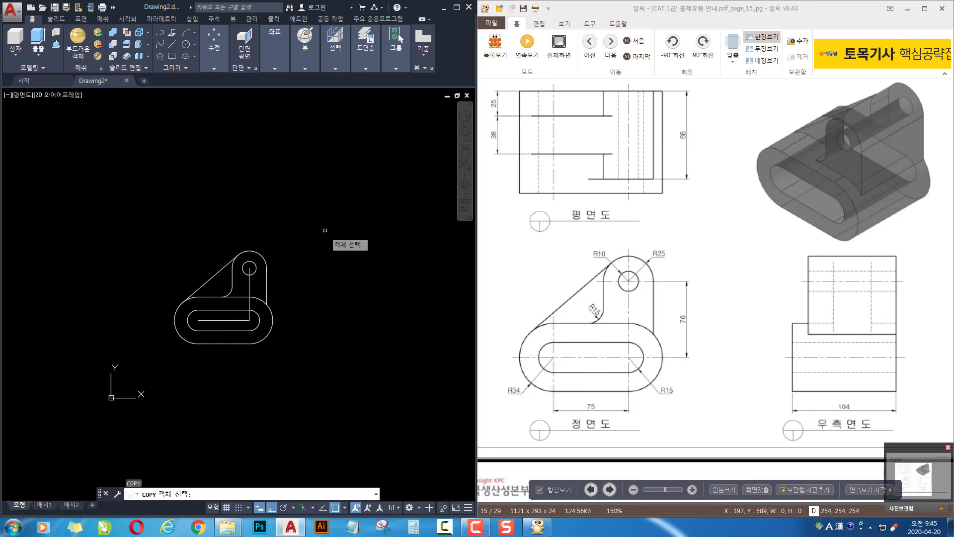
click(326, 228)
click(104, 388)
key(space)
middle_drag(284, 372, 222, 378)
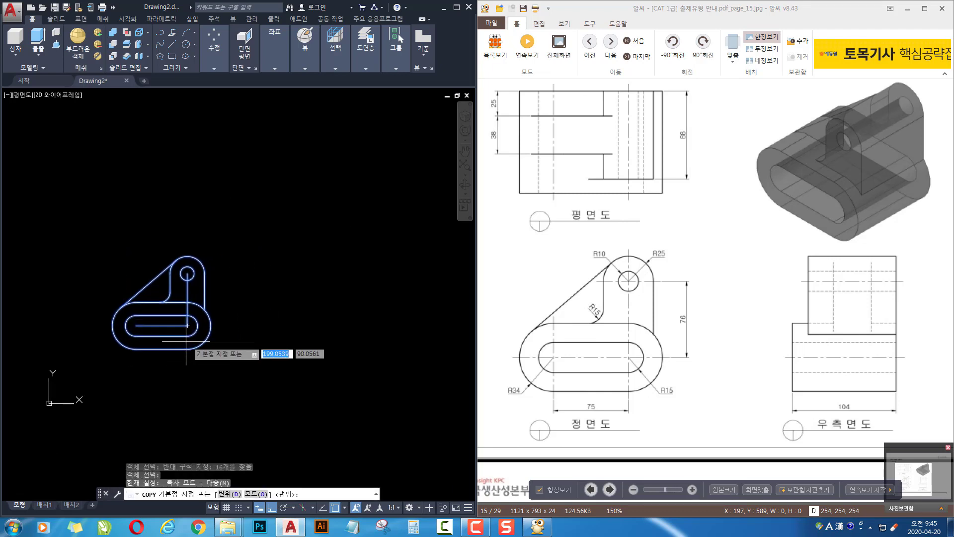
click(187, 325)
middle_drag(340, 323, 231, 323)
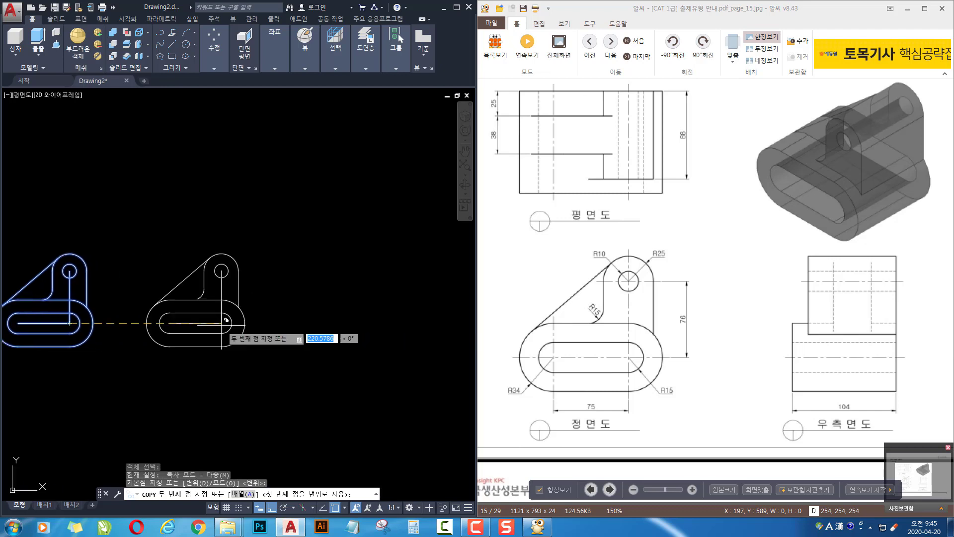
click(352, 323)
Place two more profile copies in the same row, the last about 851 from the base point
middle_drag(308, 323, 179, 304)
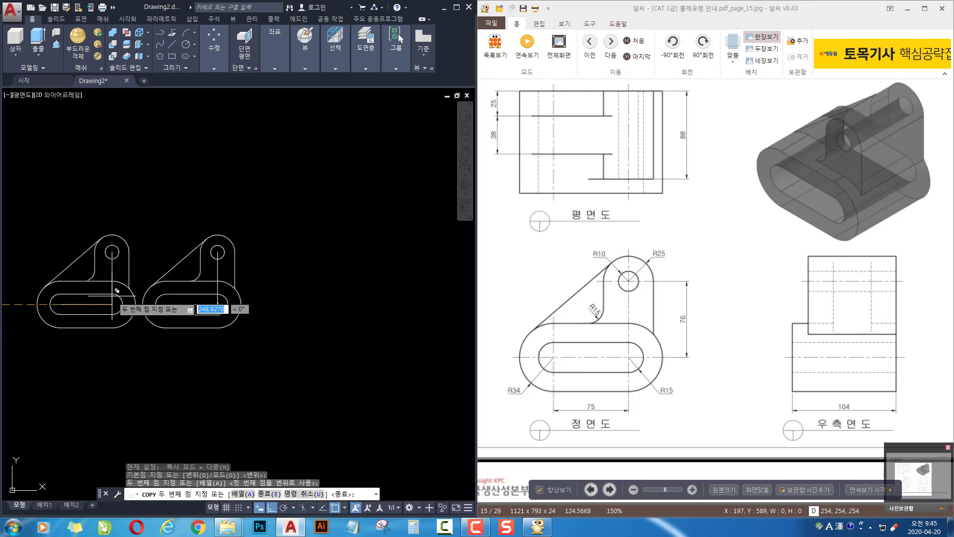
click(379, 308)
middle_drag(380, 306, 312, 301)
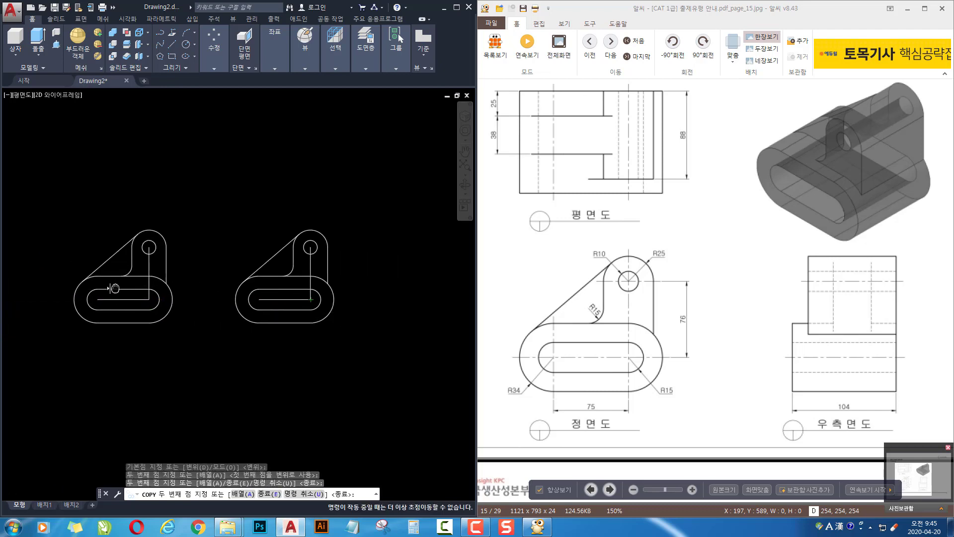
middle_drag(381, 302, 348, 305)
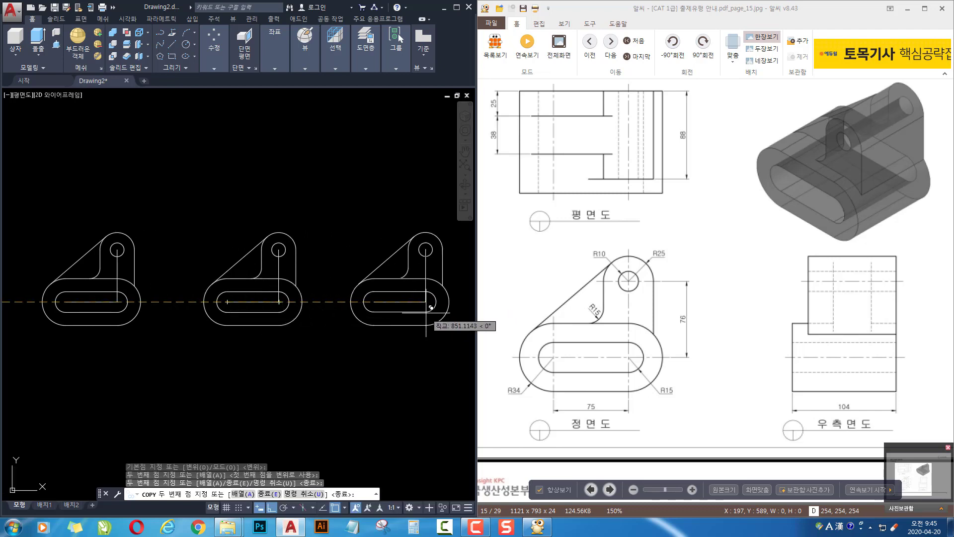
click(426, 313)
key(Return)
Delete the lug, slanted line, fillet arc and centre lines from the first copy, keeping only its two concentric slot outlines
scroll(301, 364, down, 2)
middle_drag(302, 365, 325, 386)
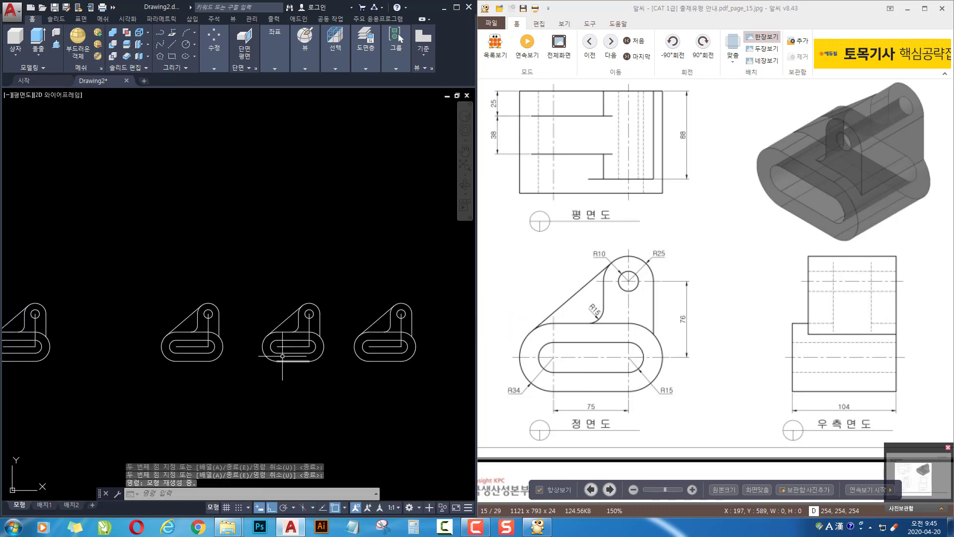
scroll(282, 356, up, 4)
middle_drag(278, 357, 352, 361)
scroll(352, 361, down, 2)
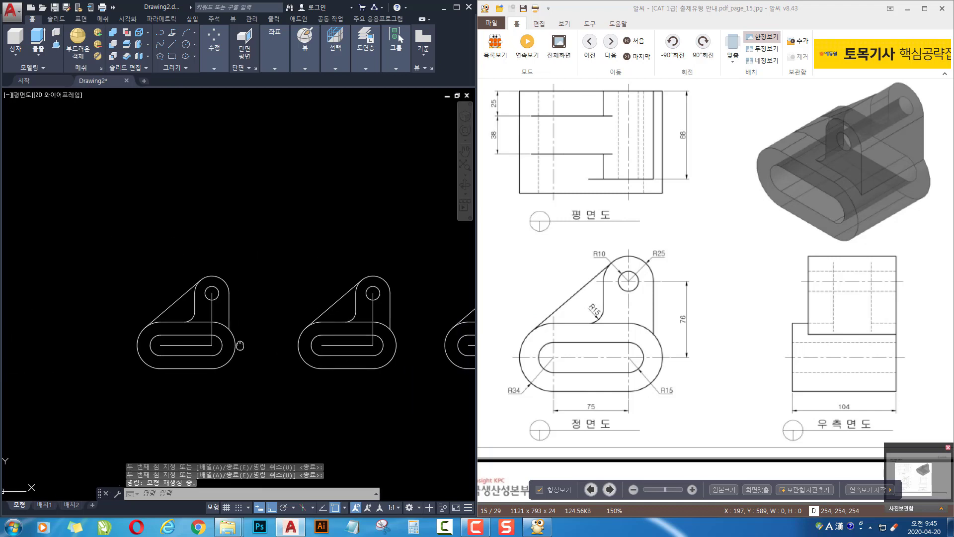
click(250, 262)
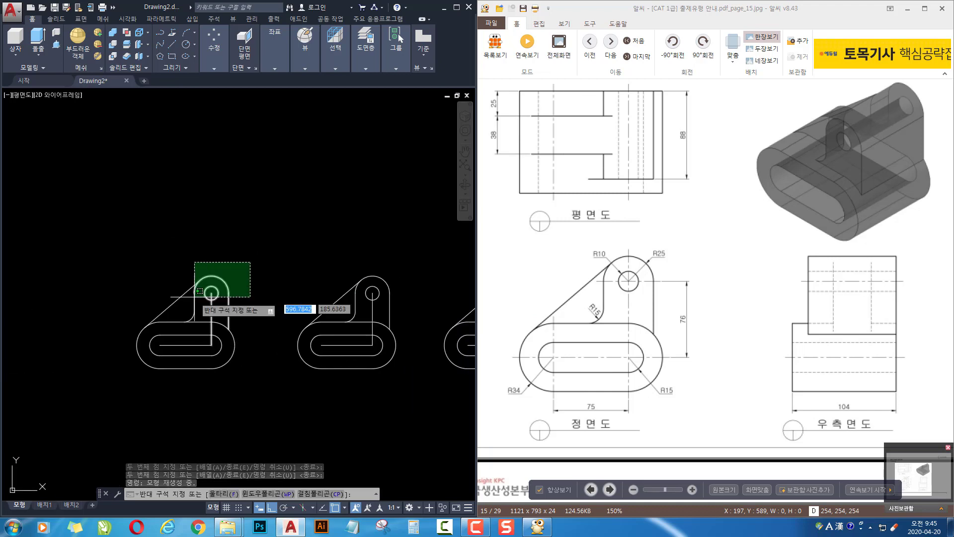
click(105, 299)
key(Delete)
click(204, 326)
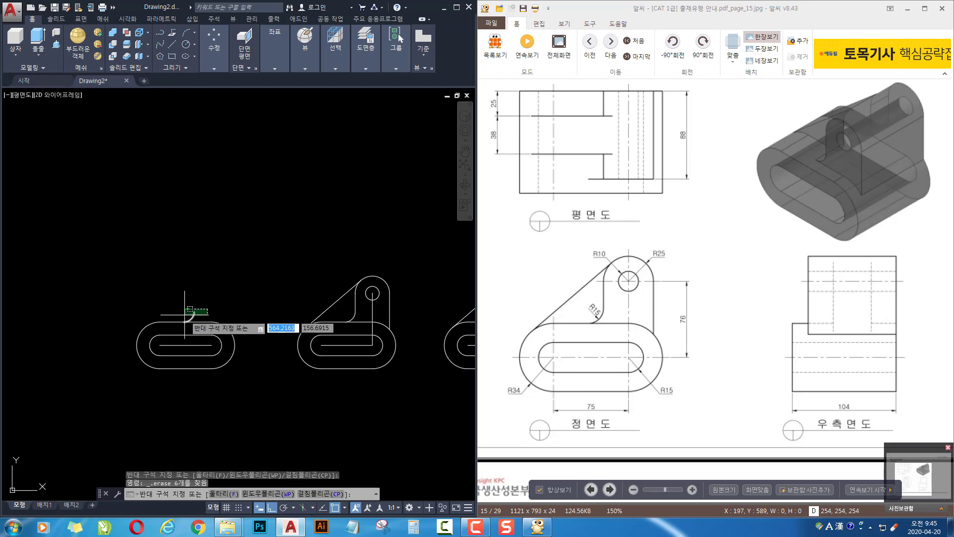
key(Delete)
click(186, 344)
key(Delete)
In the second copy, trim the base outline's right arc below the lug and the top edge left of the fillet
middle_drag(350, 338, 246, 339)
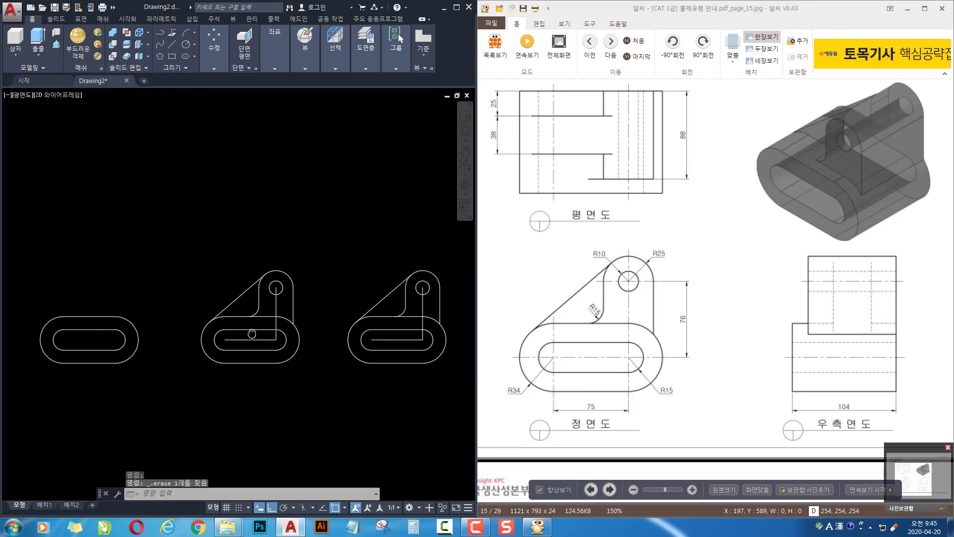
scroll(322, 343, up, 3)
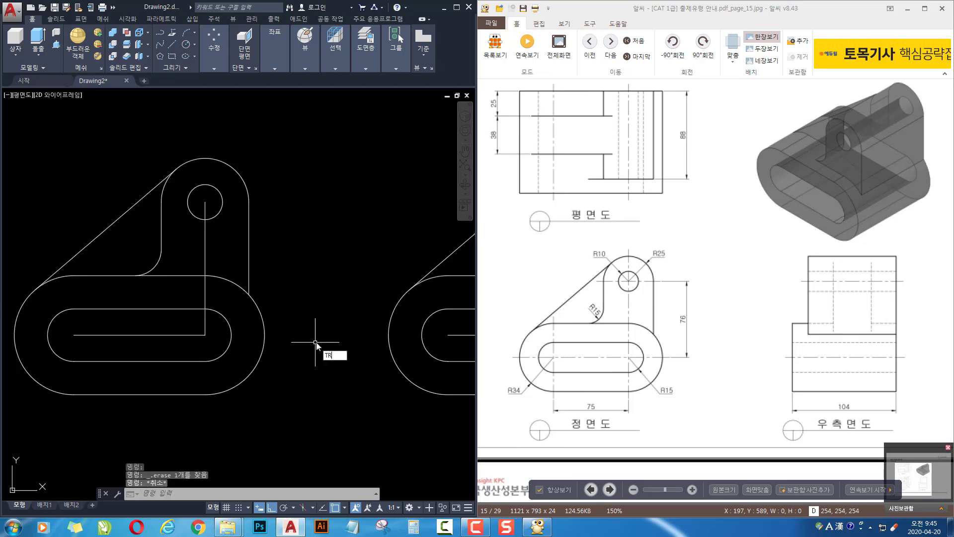
key(Return)
click(264, 329)
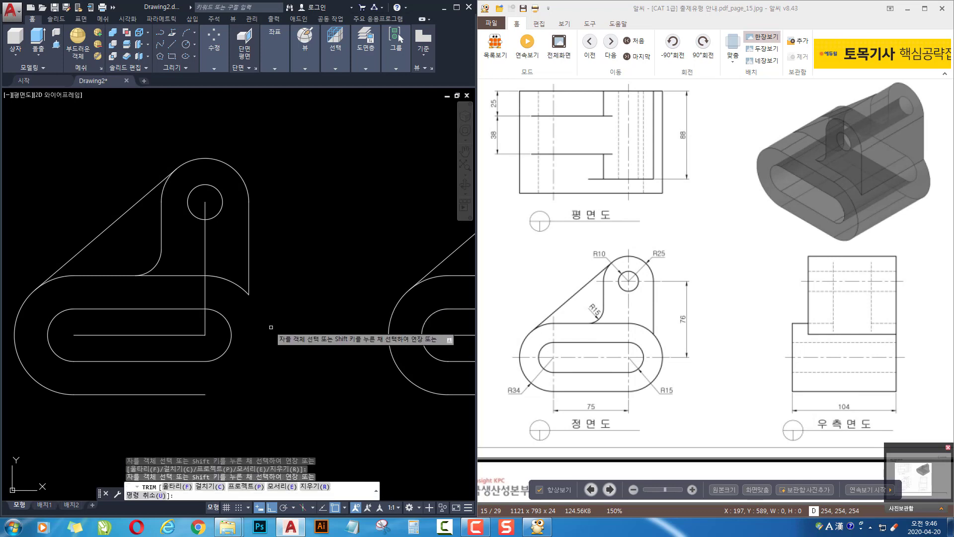
click(120, 273)
click(105, 283)
key(Return)
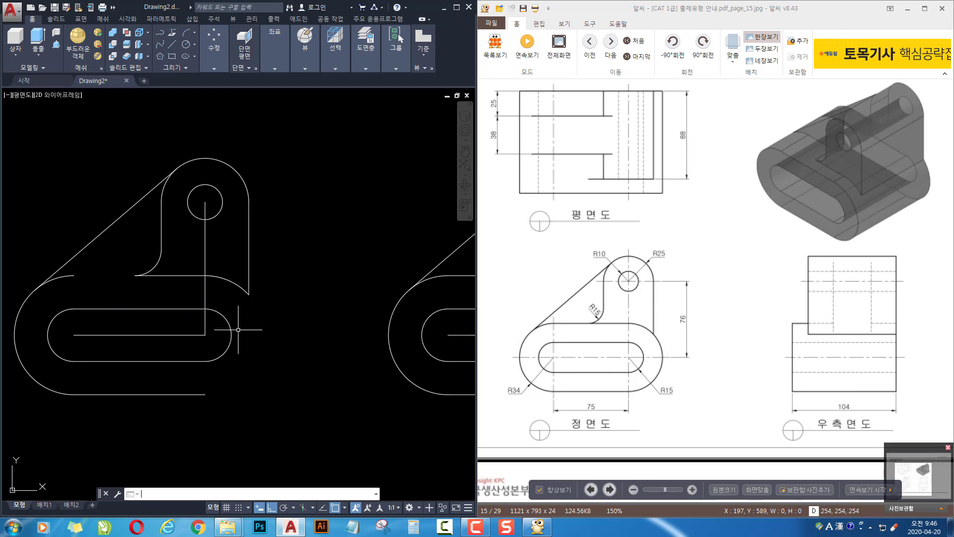
Delete the second copy's slot, remaining base outline, centre lines and slanted line, keeping only the lug profile and its hole
click(232, 302)
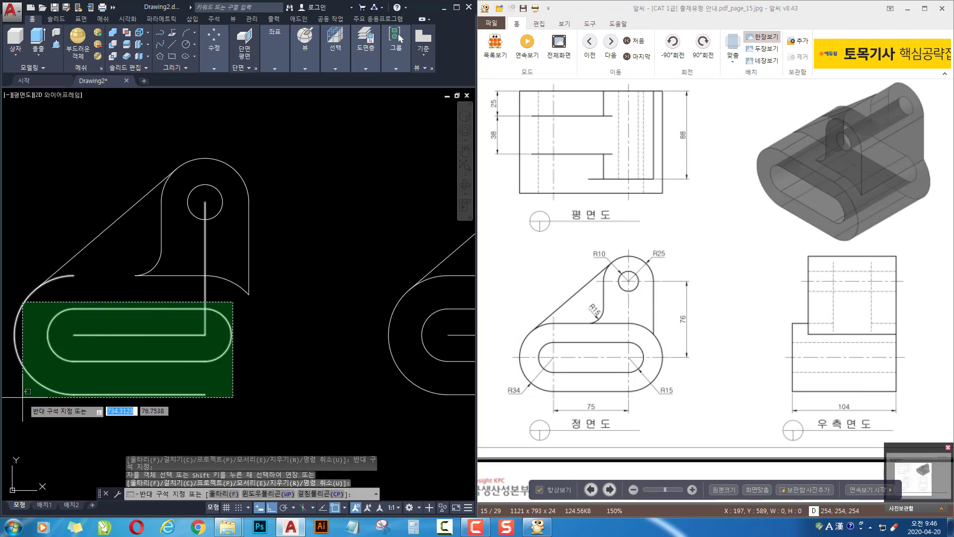
middle_drag(27, 395, 101, 401)
click(54, 403)
key(Delete)
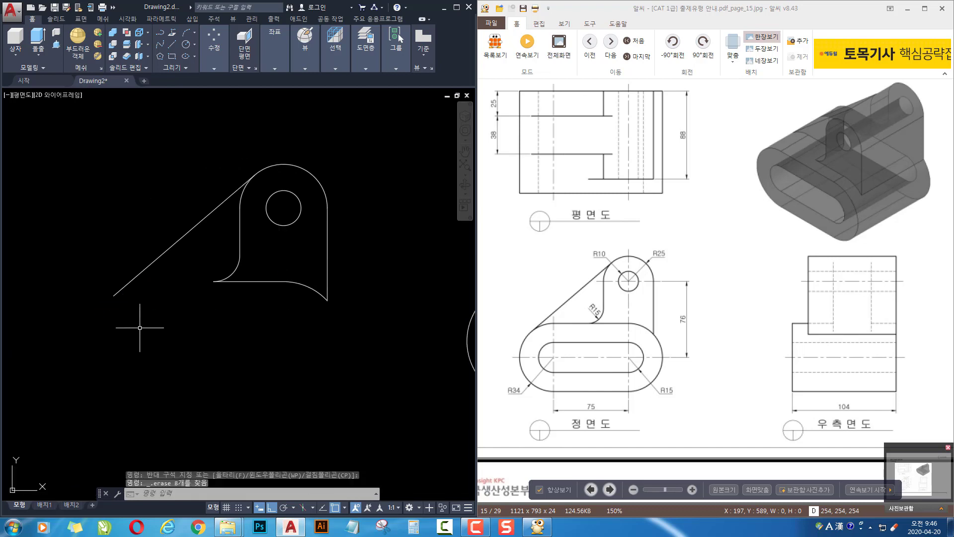
click(125, 286)
key(Delete)
In the third copy, draw a vertical line about 75 long downward from the slanted line's upper tangent point
scroll(144, 362, down, 2)
middle_drag(145, 362, 11, 355)
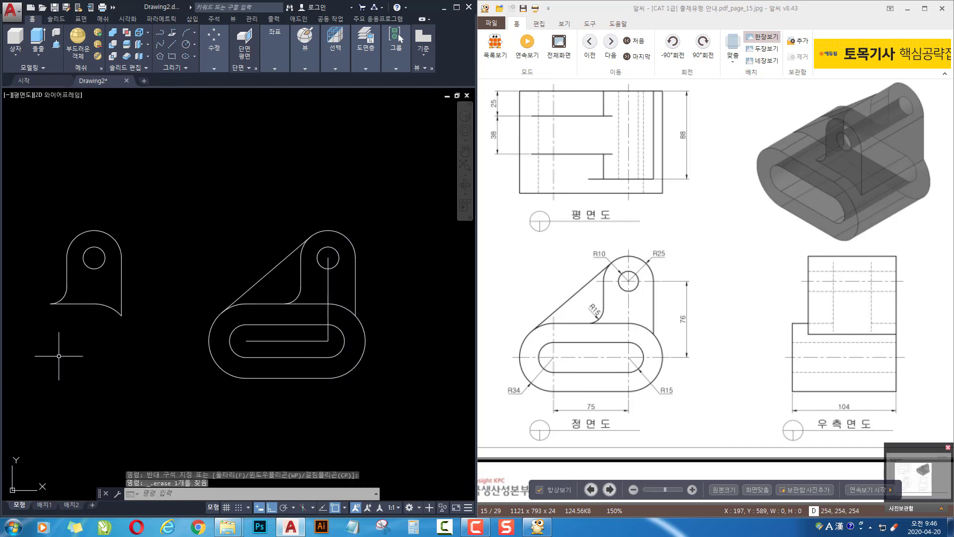
key(Escape)
text(l)
key(Return)
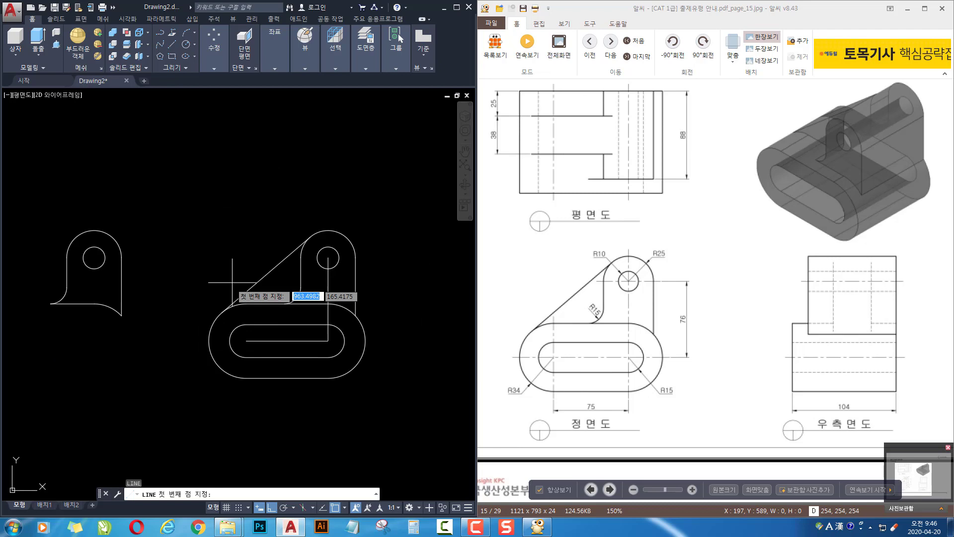
click(310, 237)
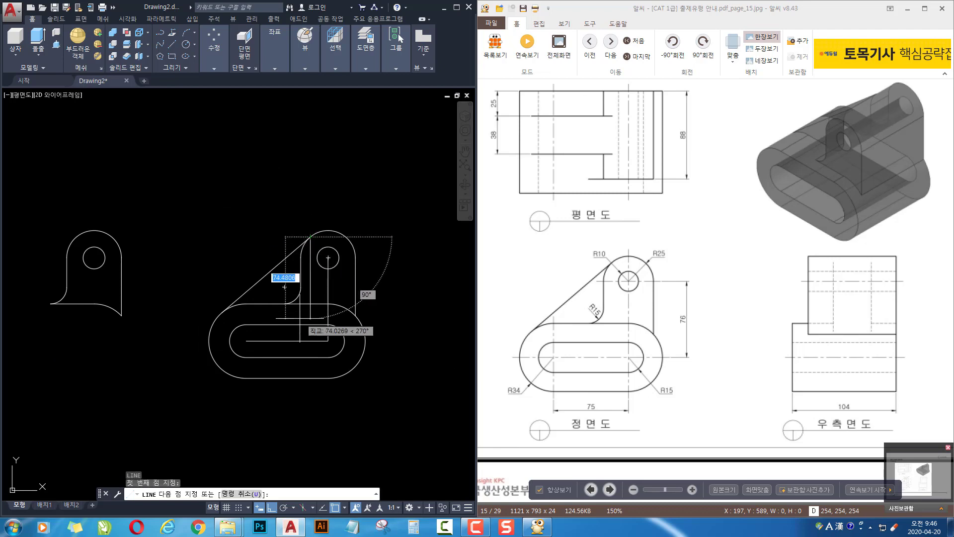
scroll(301, 316, up, 4)
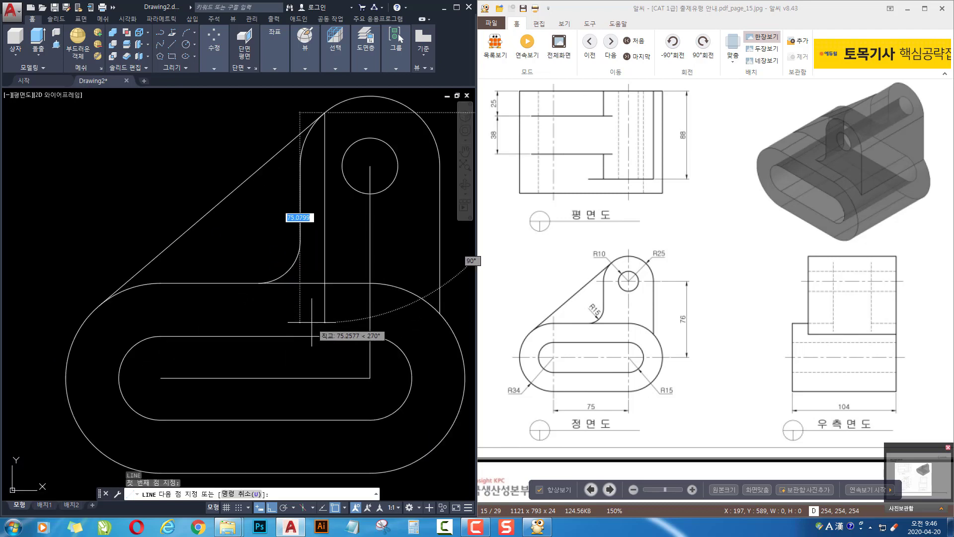
click(312, 321)
key(Return)
Draw a horizontal line from the slanted line's lower tangent point past the new vertical line
key(Return)
click(99, 305)
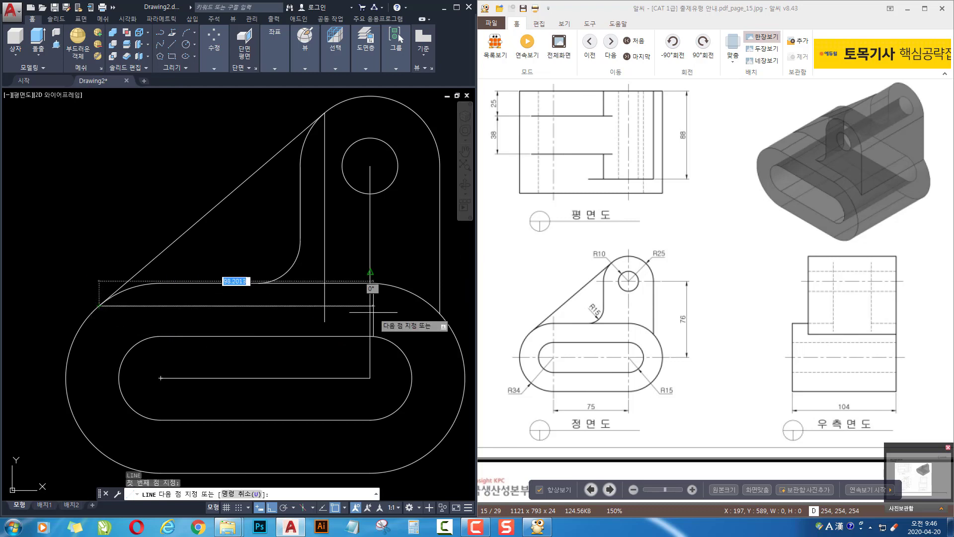
click(357, 306)
key(Escape)
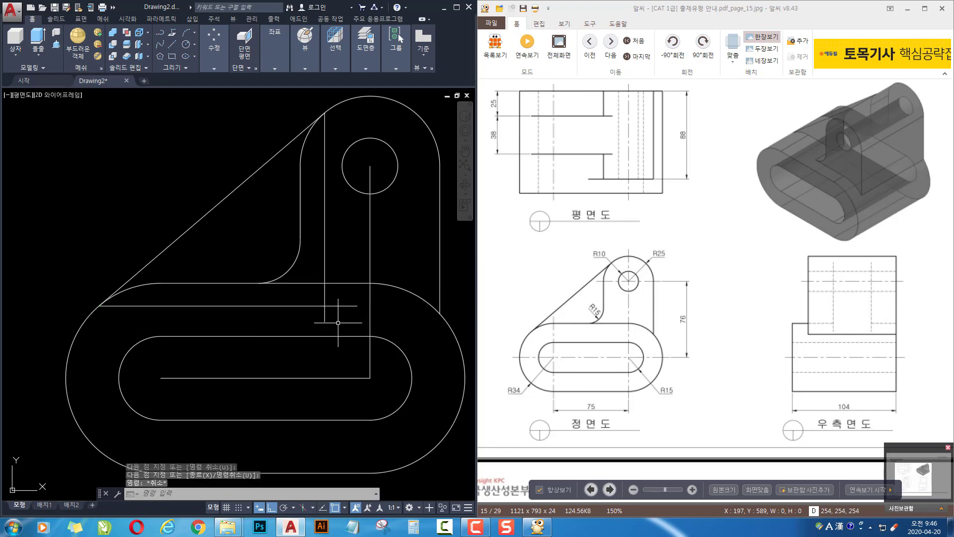
Join the new vertical and horizontal lines in a sharp corner with Fillet, removing their overhanging ends
text(F)
key(Return)
click(325, 291)
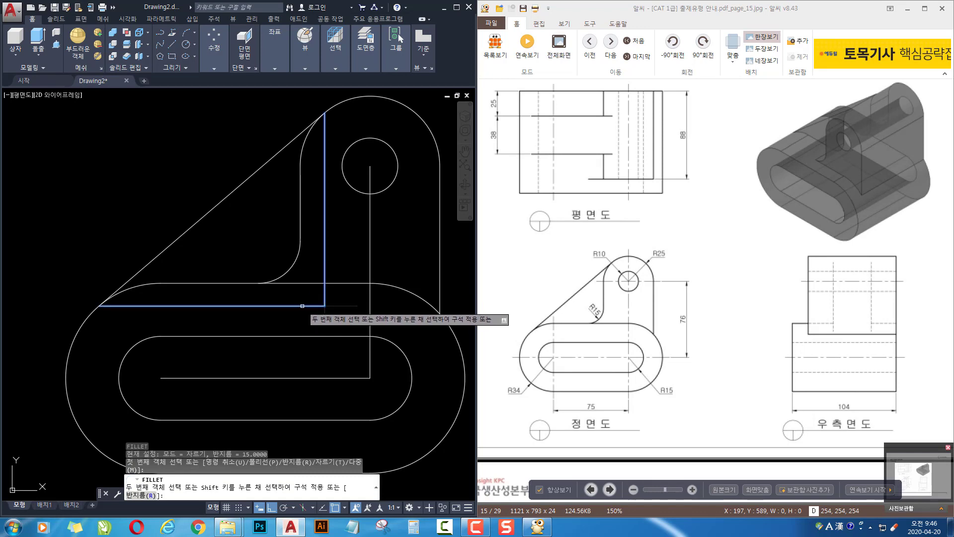
click(303, 306)
scroll(341, 316, down, 2)
middle_drag(341, 316, 299, 317)
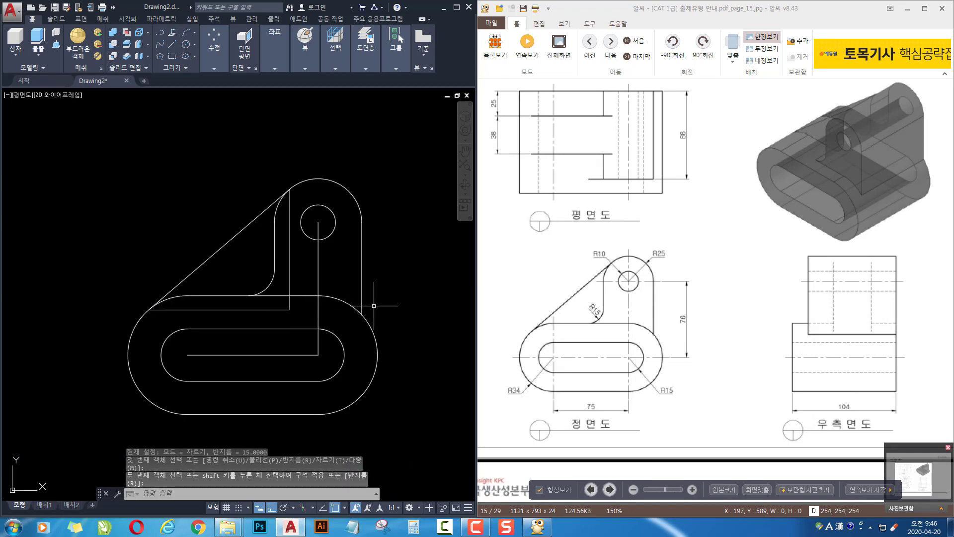
Trim the third copy's upper lug arc, the top edge beside the triangle, and the base outline's right and left arcs
key(Escape)
text(TR)
key(Return)
key(Return)
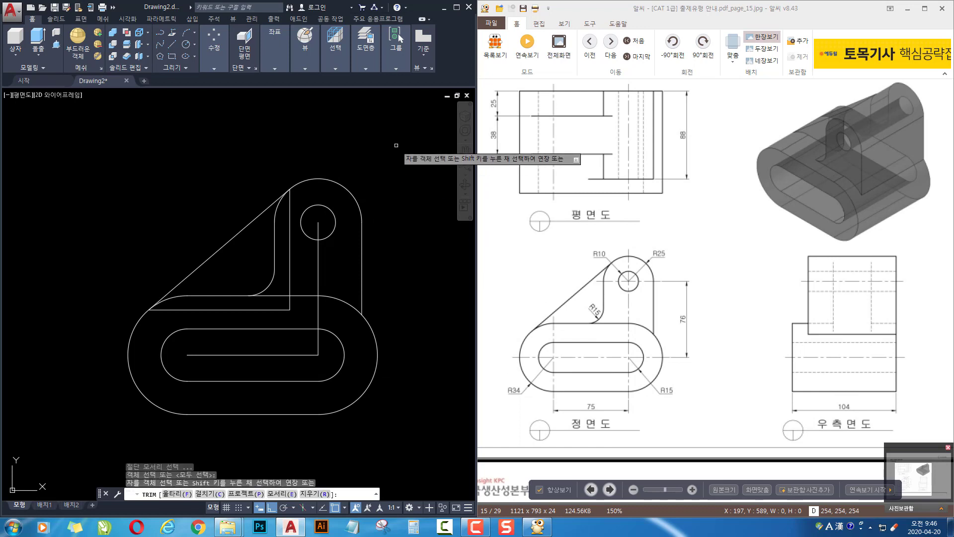
click(397, 146)
click(314, 416)
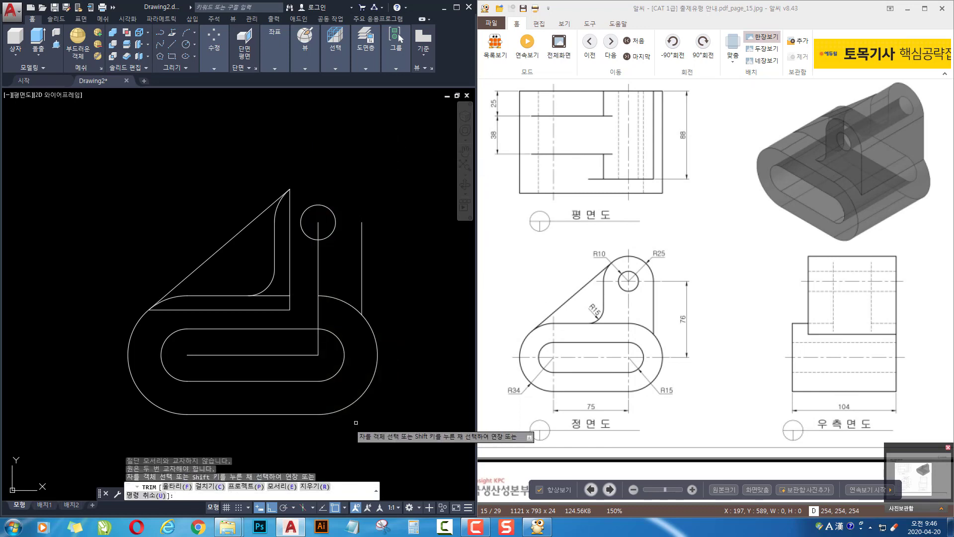
click(404, 260)
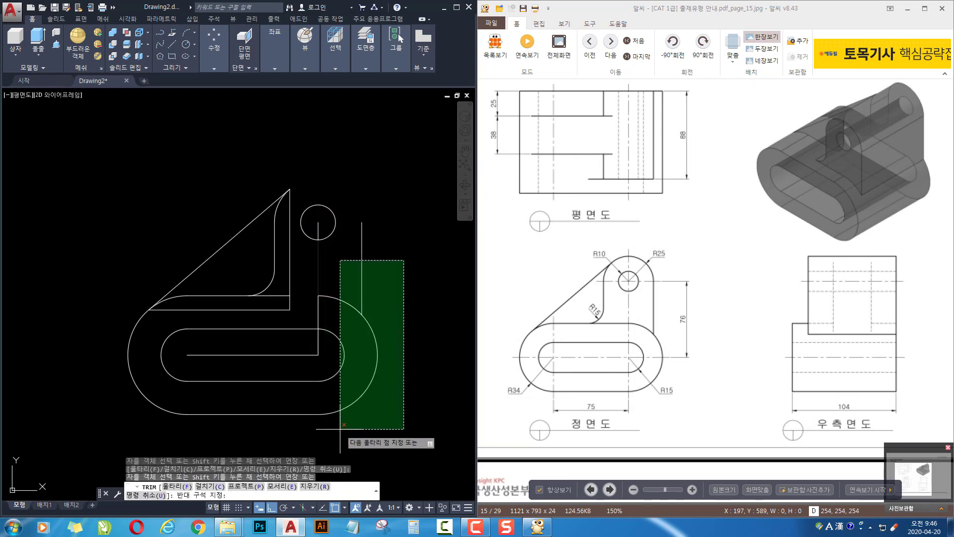
click(338, 363)
click(368, 320)
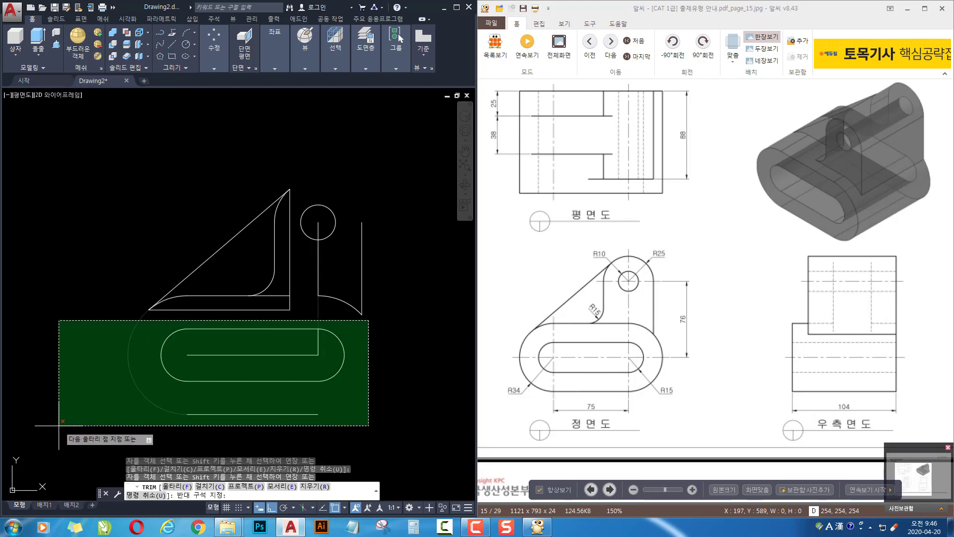
click(33, 449)
key(Return)
key(Escape)
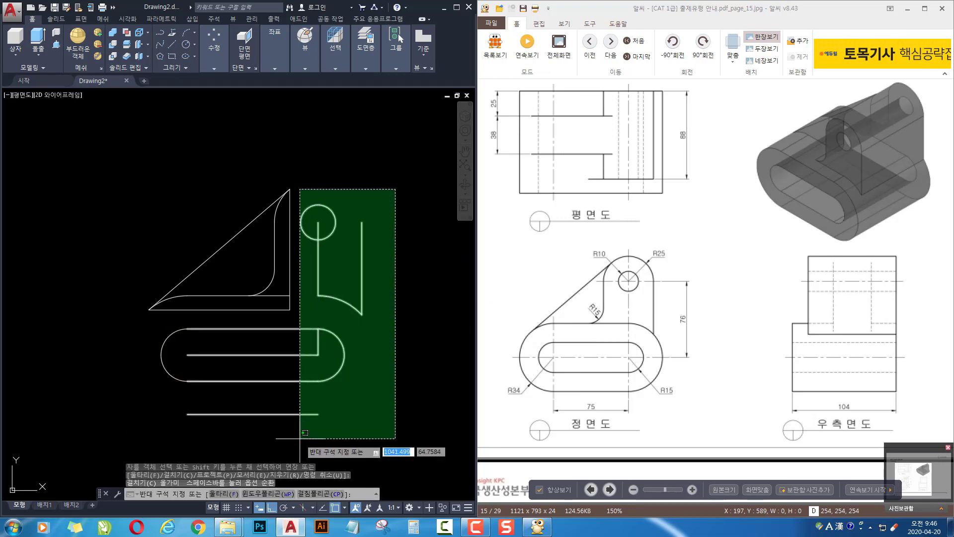
Erase the leftover lug and base geometry around the triangle in the third copy
click(301, 444)
key(Delete)
click(303, 325)
click(53, 433)
key(Delete)
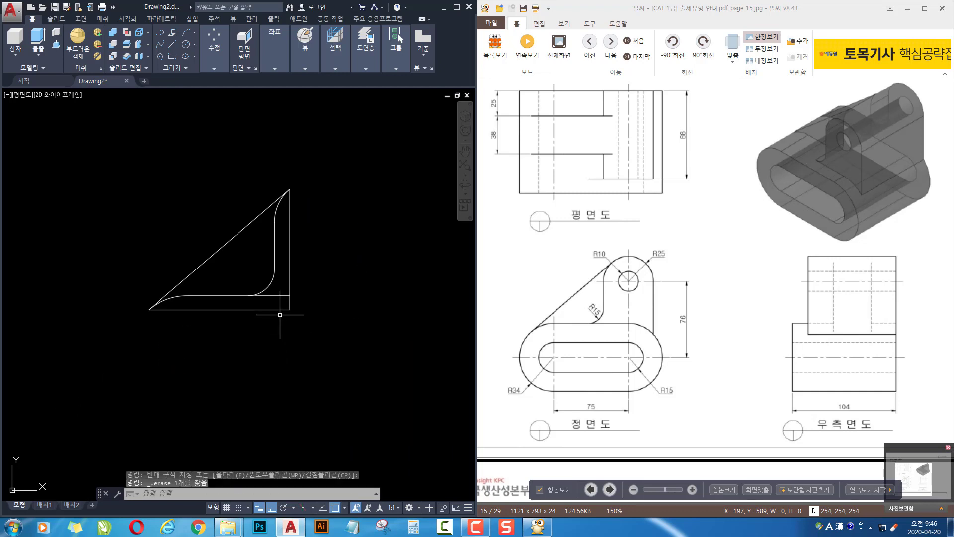
Erase the remaining arcs and edge lines inside the triangle, keeping only its three sides
click(283, 205)
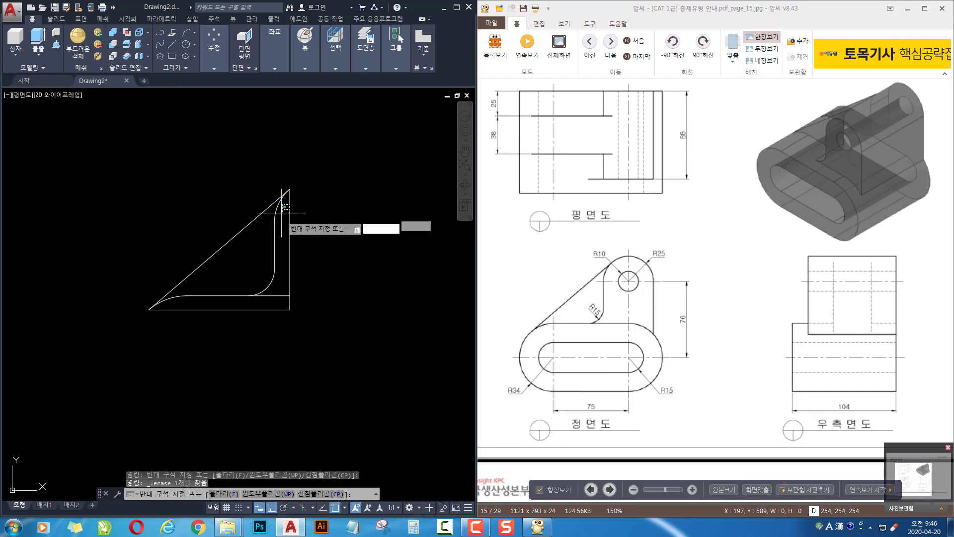
click(274, 274)
key(Delete)
click(276, 282)
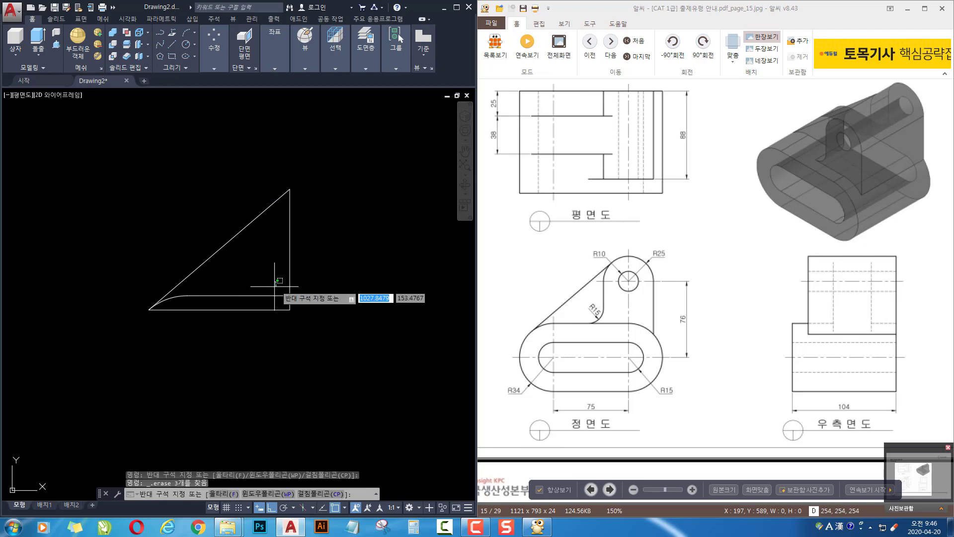
click(188, 294)
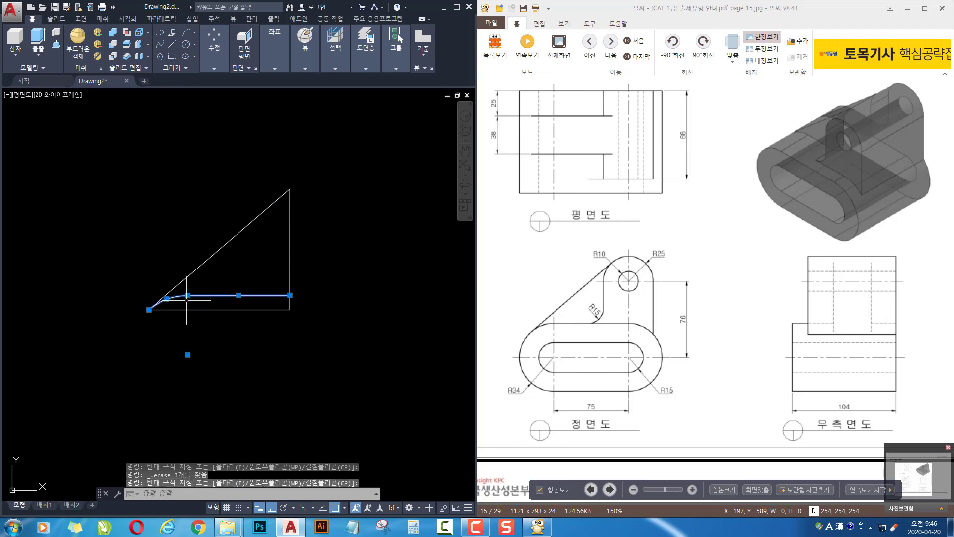
key(Delete)
key(Escape)
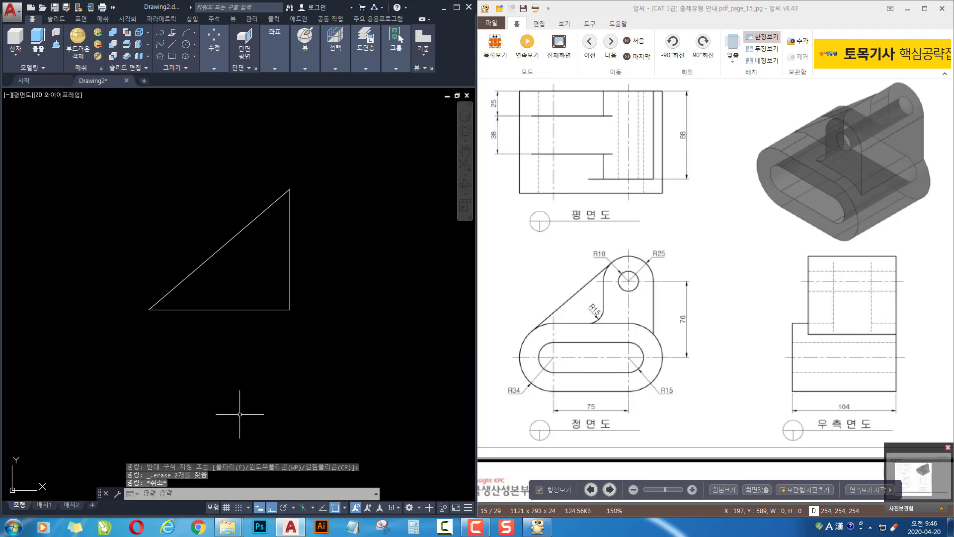
Join the triangle's three sides into one closed polyline
key(Return)
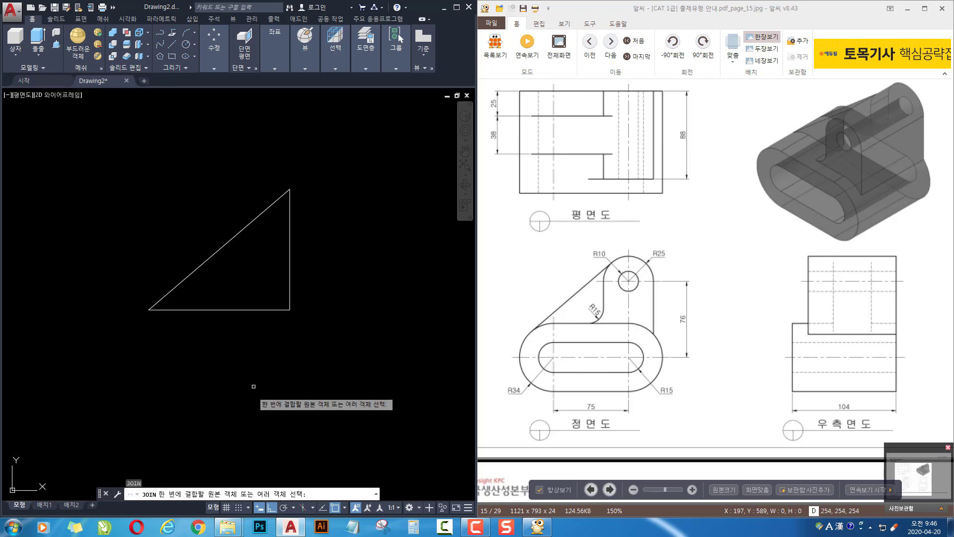
click(317, 167)
click(100, 390)
scroll(225, 409, down, 4)
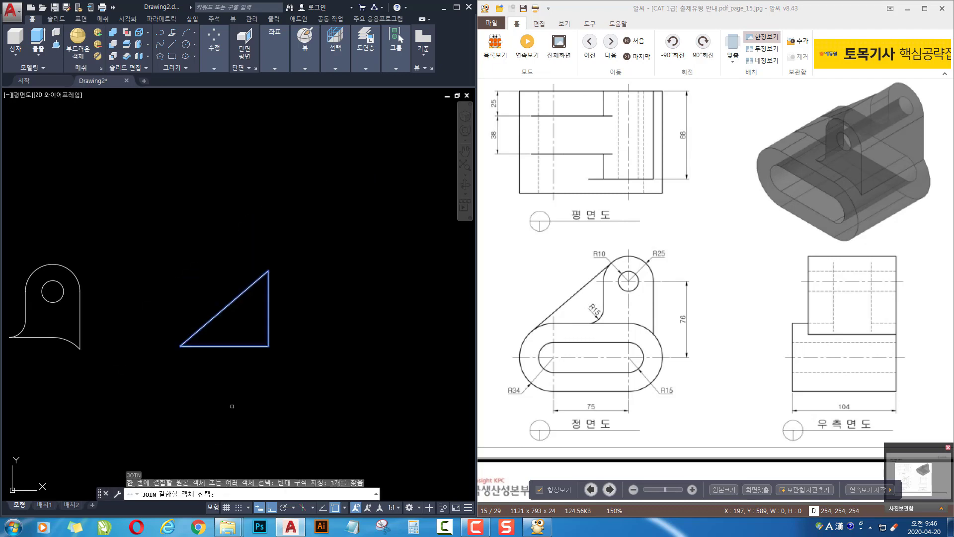
middle_drag(279, 416, 348, 418)
key(Return)
Join the separate lug profile's lines and arcs into one polyline
key(Return)
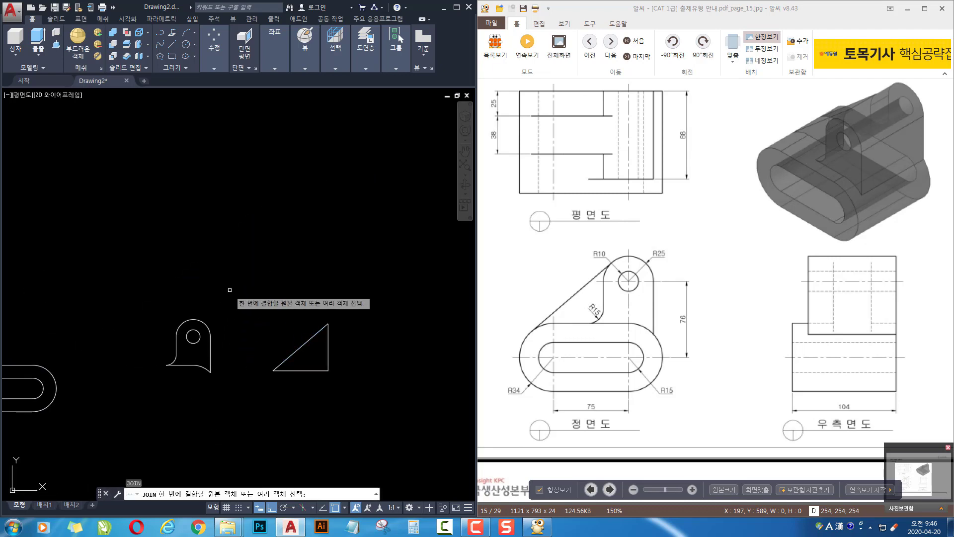
click(232, 290)
click(147, 425)
key(Return)
Join the base profile's outer outline and its inner slot into polylines
mouse_move(128, 419)
middle_down()
mouse_move(317, 429)
mouse_move(324, 440)
mouse_move(309, 411)
middle_up()
key(Return)
click(274, 315)
click(85, 470)
key(Return)
key(Escape)
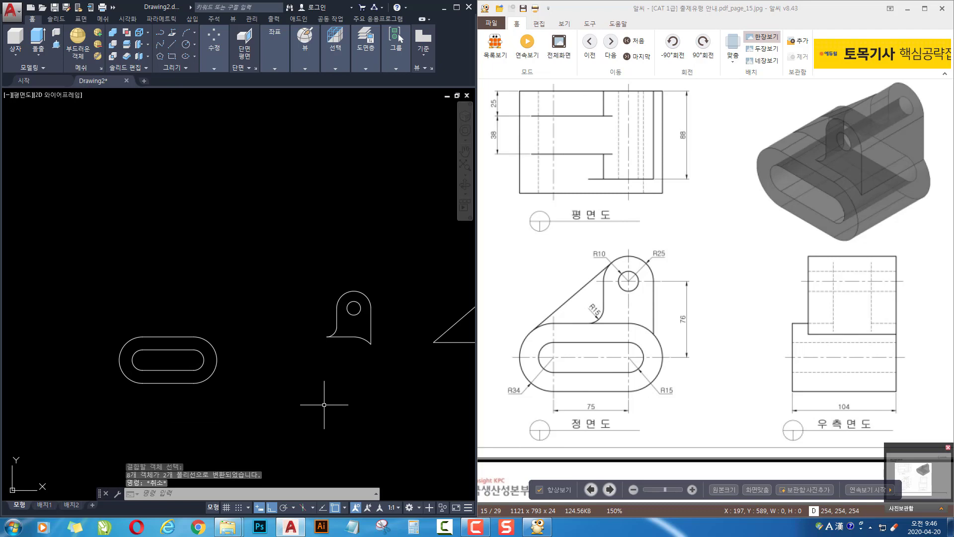
Draw a vertical guide line 76 long upward from the centre of the base slot's right arc
text(l)
key(Return)
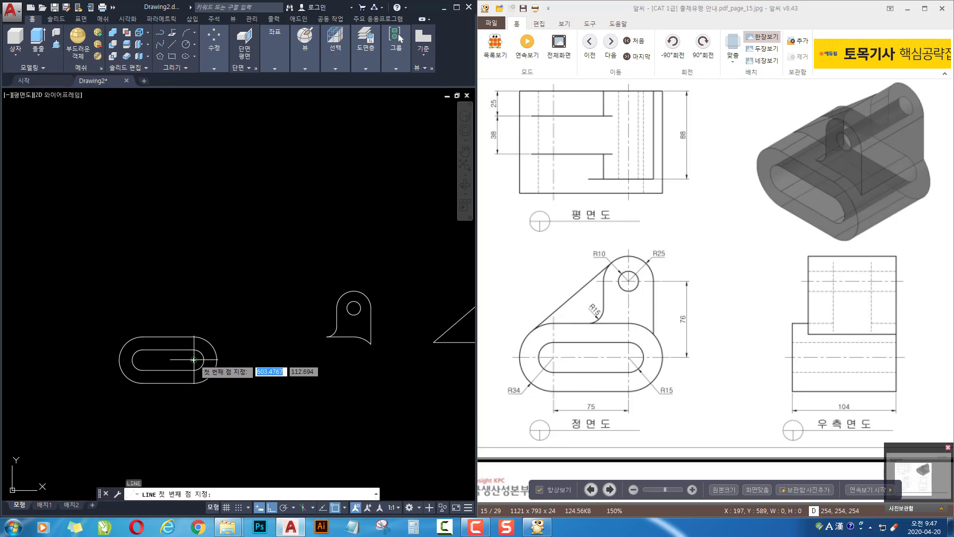
click(194, 359)
text(7)
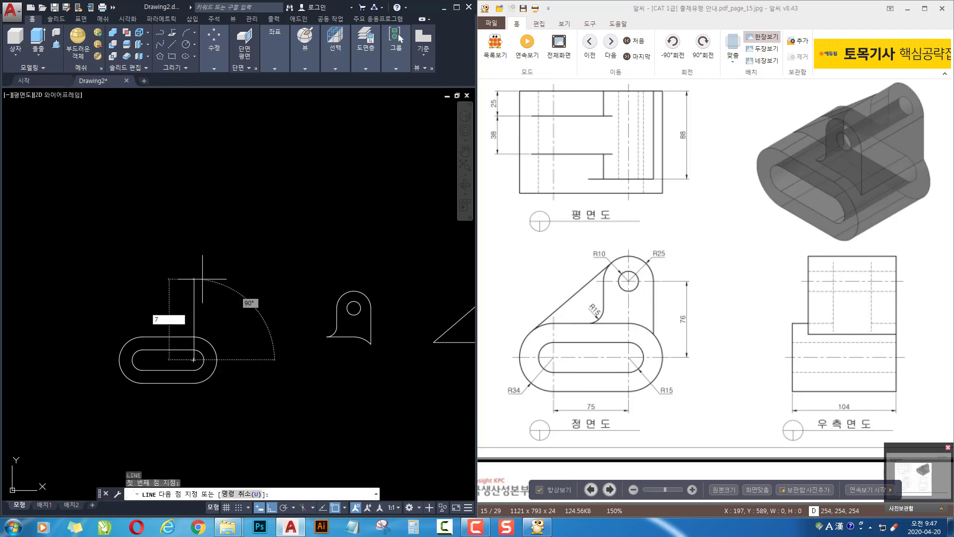
text(6)
key(Return)
key(Return)
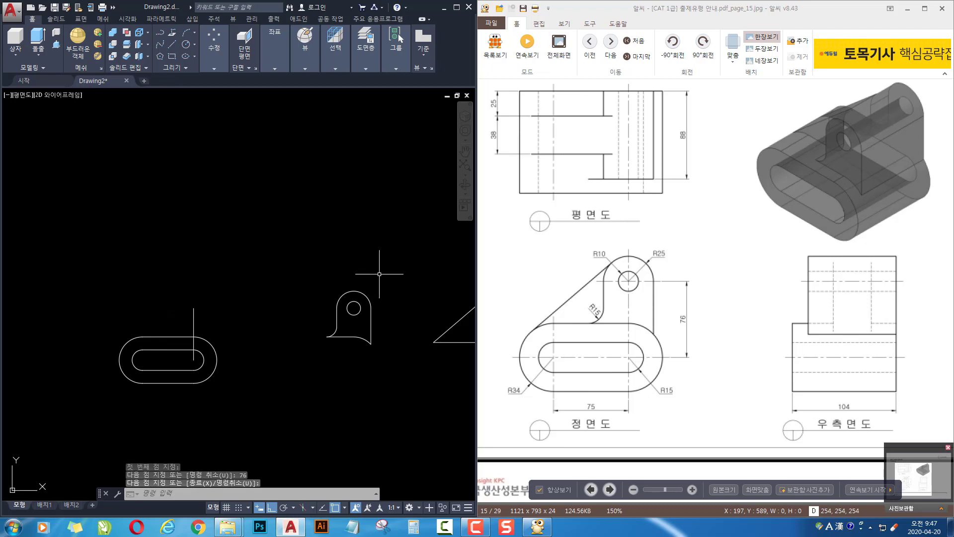
Move the lug profile by its hole centre onto the upper end of the 76-long guide line
key(Escape)
text(M)
key(Return)
click(404, 260)
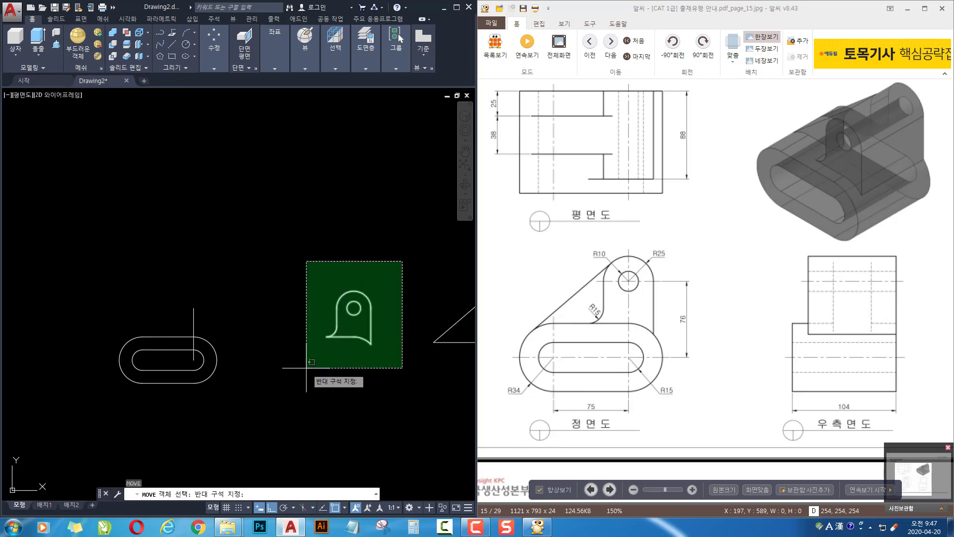
click(281, 393)
key(Return)
click(354, 308)
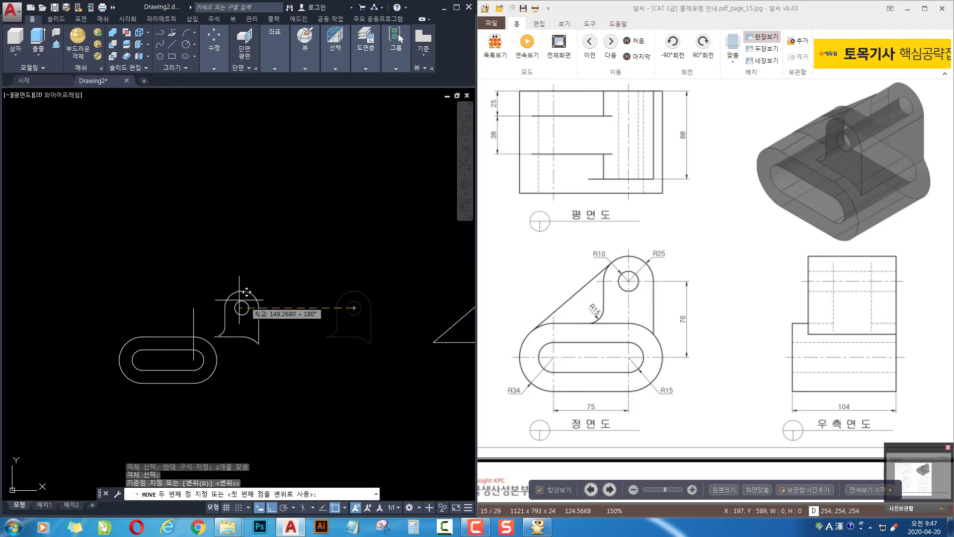
click(193, 308)
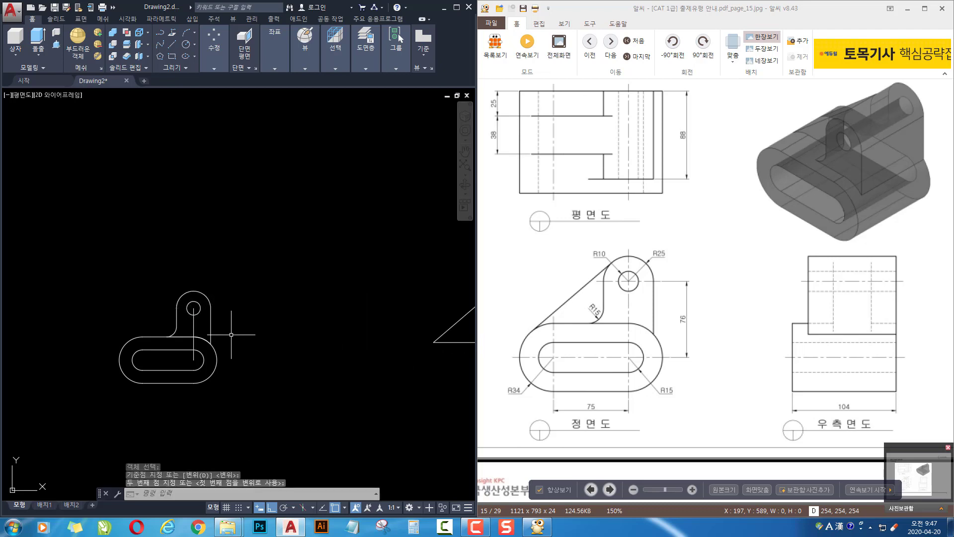
middle_drag(265, 347, 297, 341)
key(Escape)
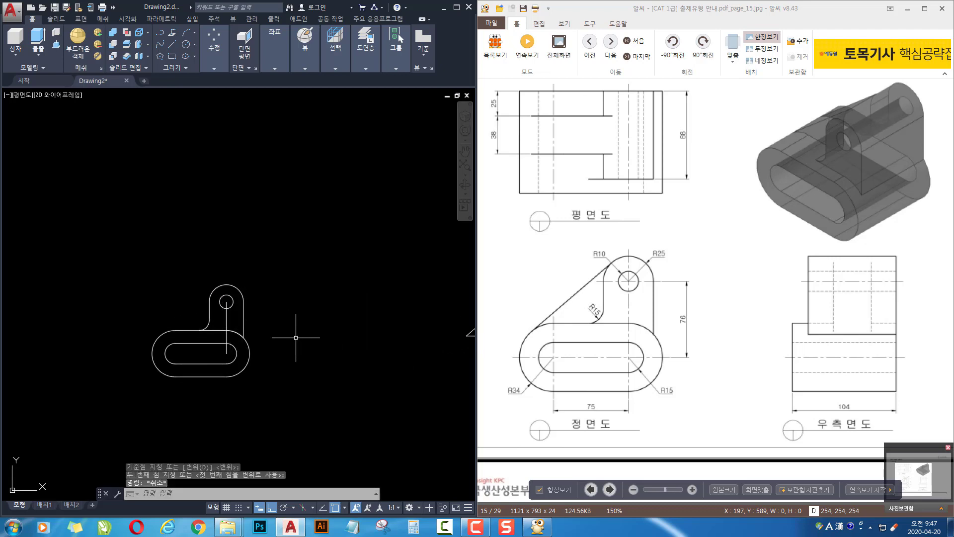
scroll(296, 338, down, 2)
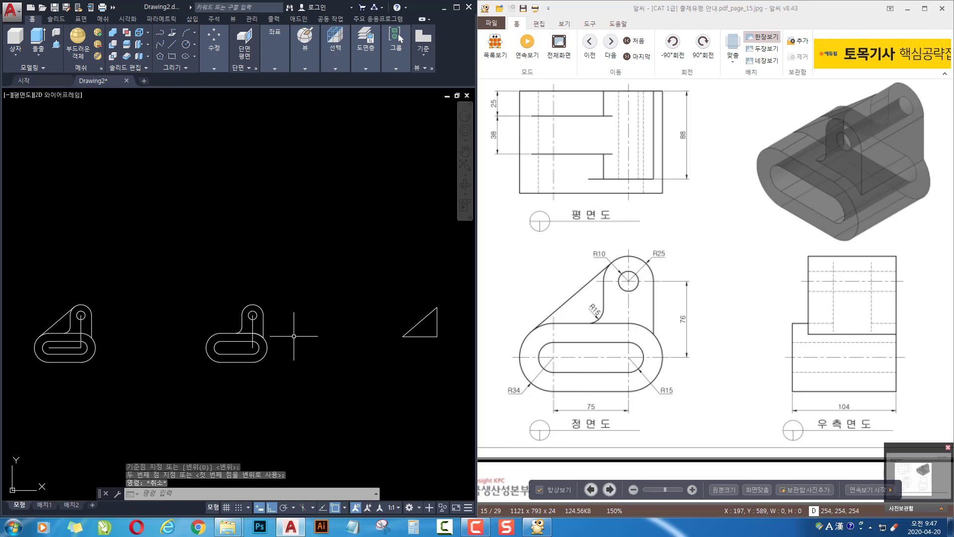
text(l)
key(Return)
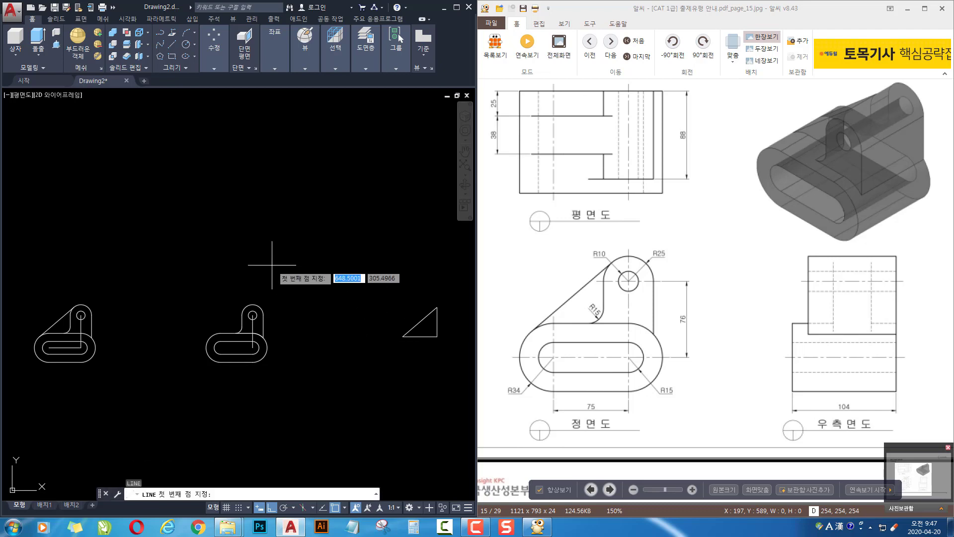
click(253, 315)
key(Escape)
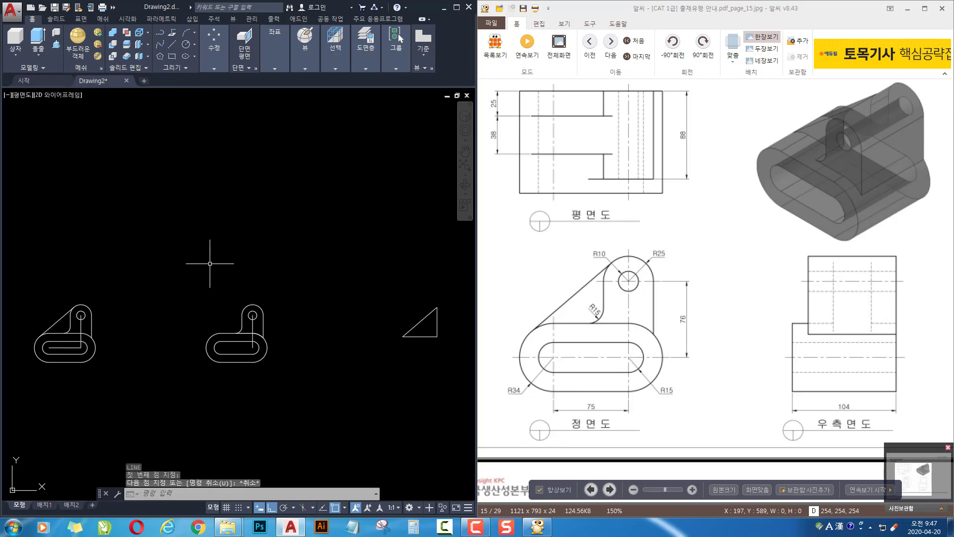
Draw a slanted line tangent to the lug's upper arc and the base outline's left arc in the assembled profile
key(space)
shift+right_click(191, 254)
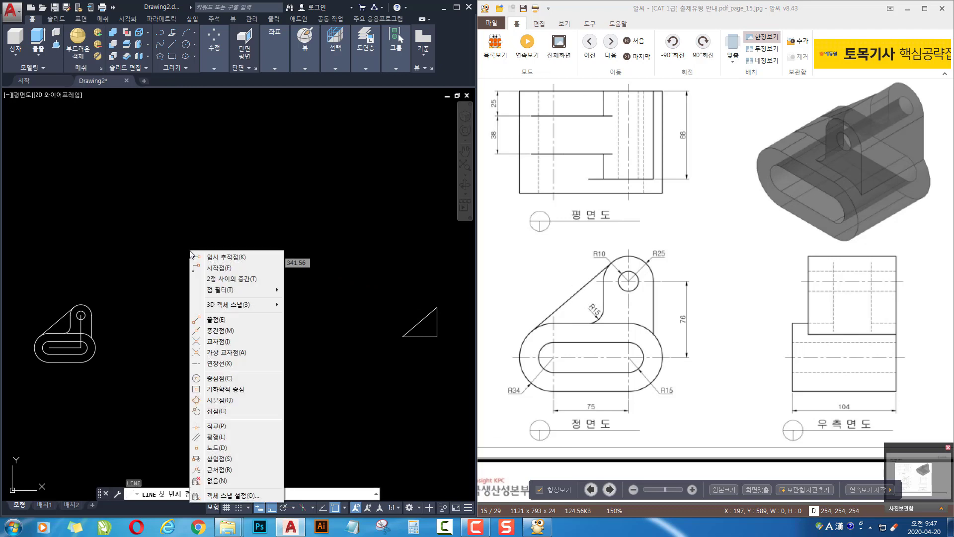
scroll(209, 347, up, 5)
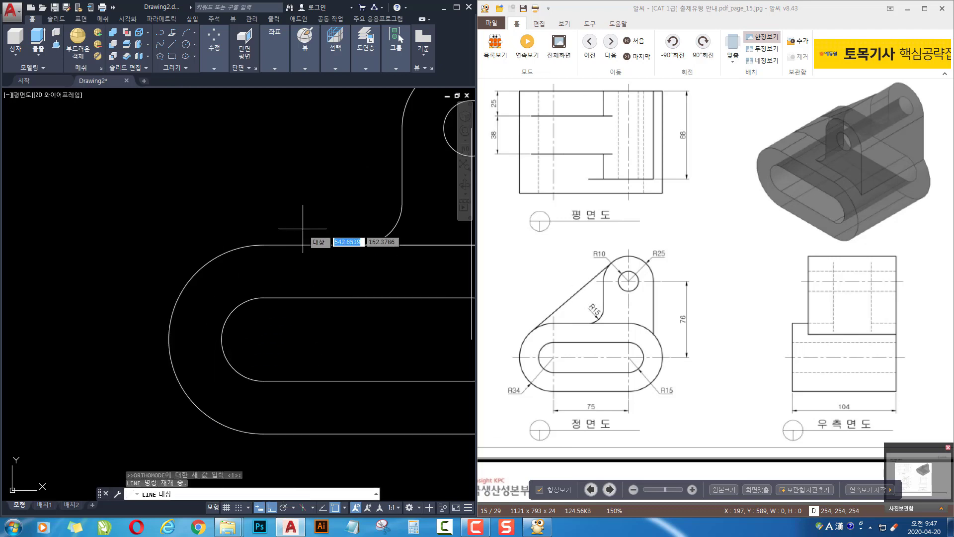
scroll(298, 270, down, 3)
scroll(273, 204, down, 1)
scroll(299, 231, up, 1)
click(299, 230)
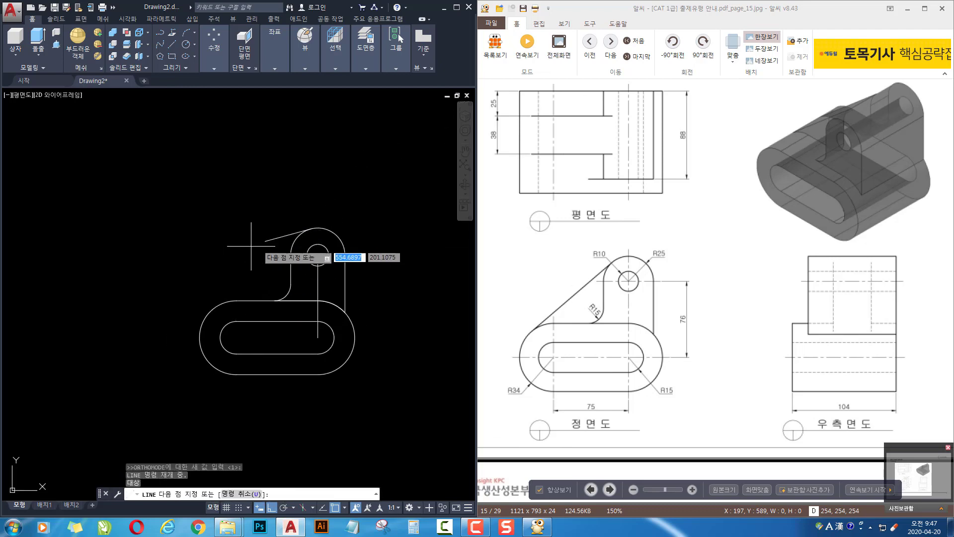
shift+right_click(195, 280)
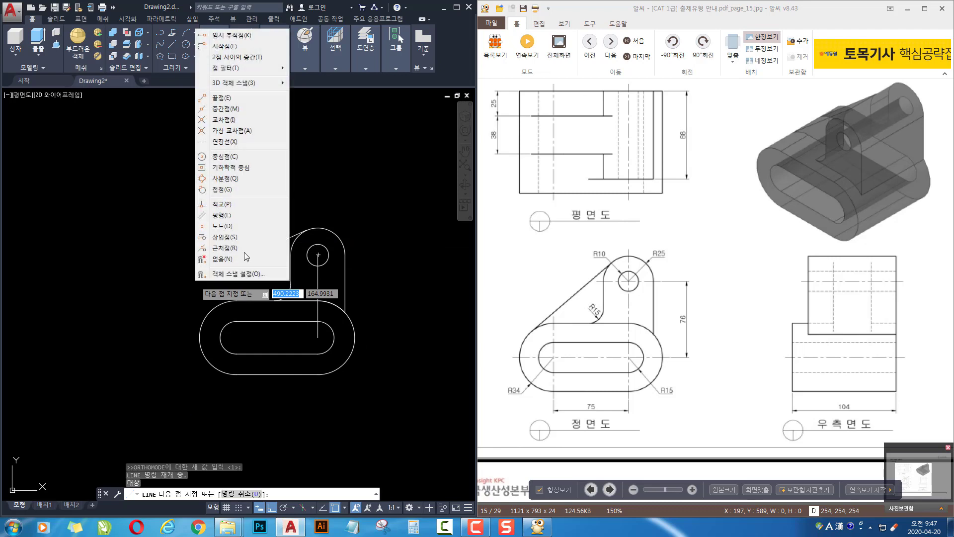
click(233, 195)
click(206, 313)
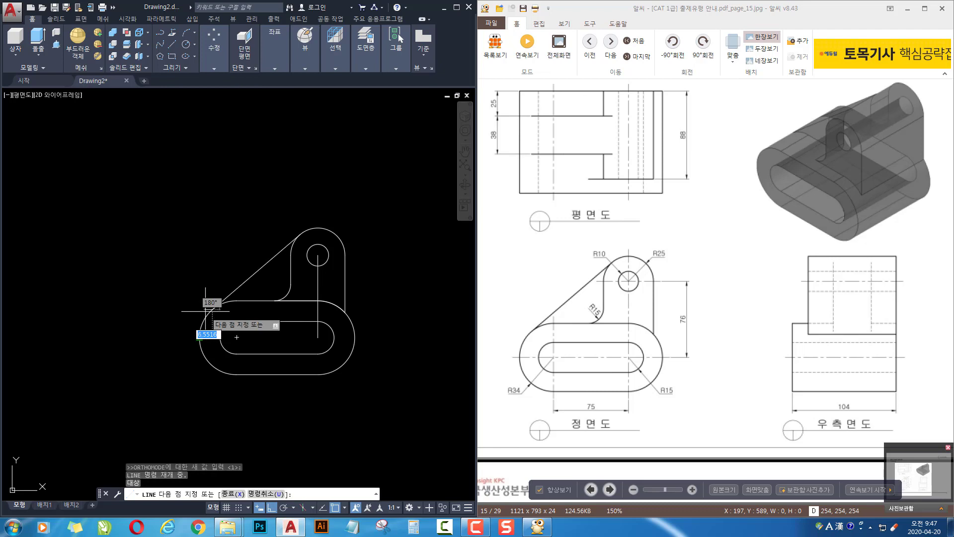
key(space)
Move the triangle profile by its top corner onto the tangent line's upper endpoint on the lug arc
middle_drag(349, 336, 226, 339)
scroll(290, 334, down, 2)
scroll(243, 336, down, 2)
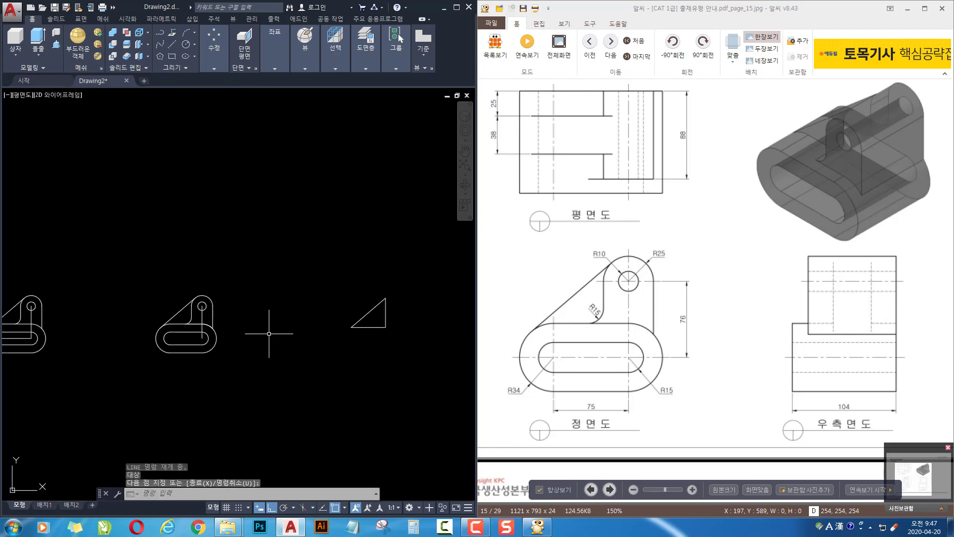
key(space)
click(407, 272)
click(414, 279)
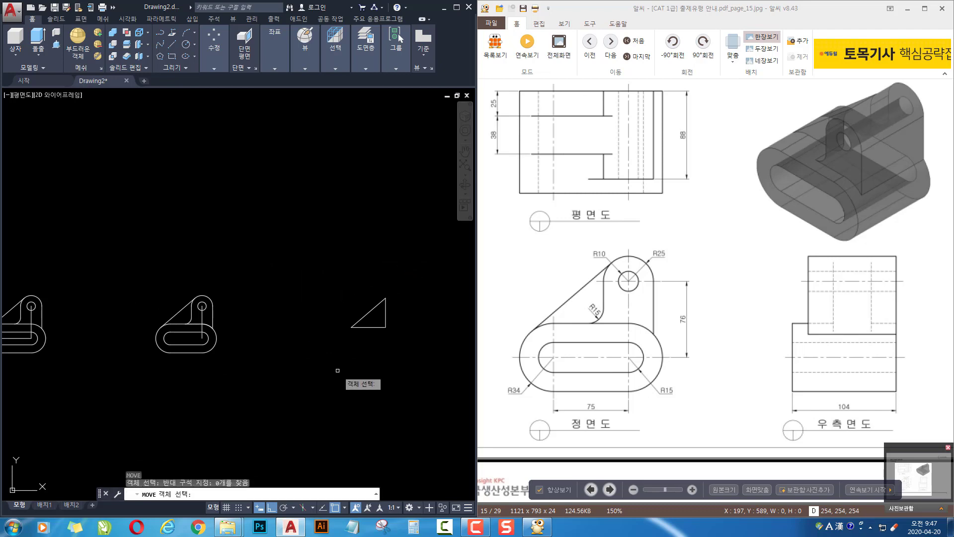
click(400, 297)
click(375, 308)
key(space)
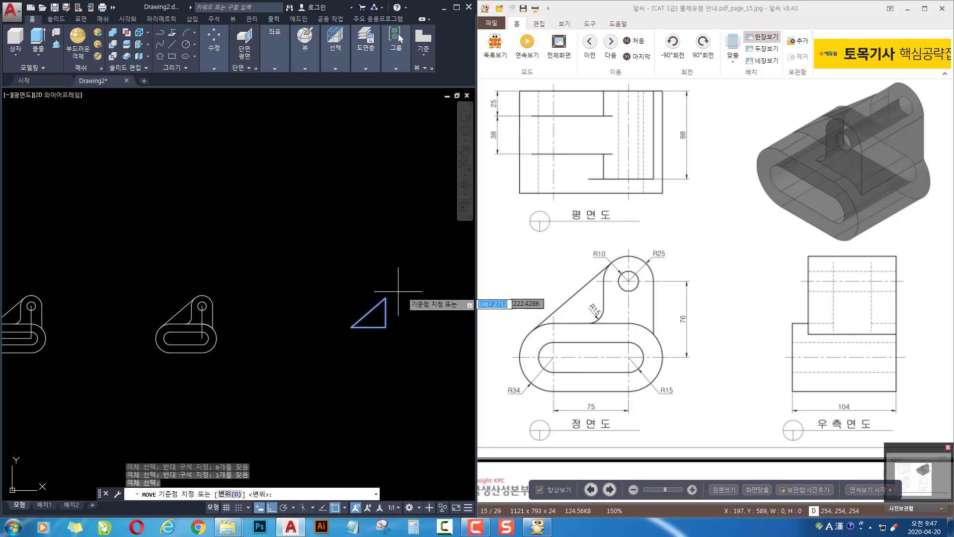
click(385, 297)
scroll(219, 297, up, 8)
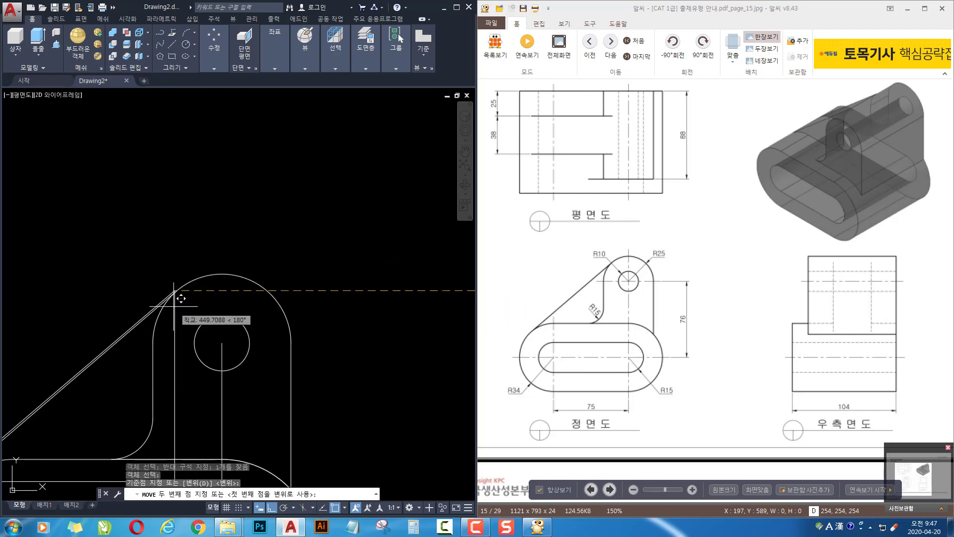
click(178, 290)
key(space)
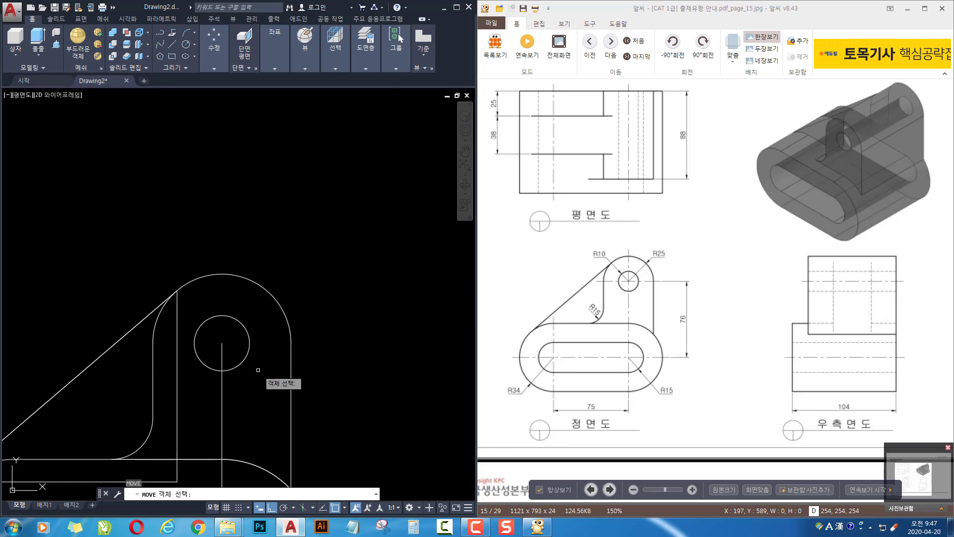
key(Escape)
Erase the tangent helper line along the triangle's slanted side and the vertical guide line between the hole and slot centres
scroll(329, 348, down, 4)
scroll(223, 321, up, 4)
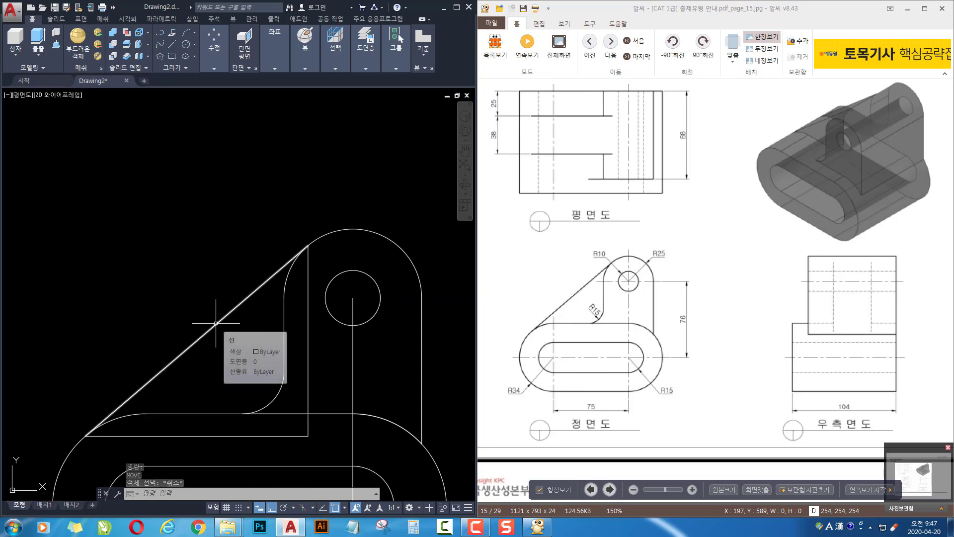
click(215, 323)
key(Delete)
scroll(216, 323, down, 5)
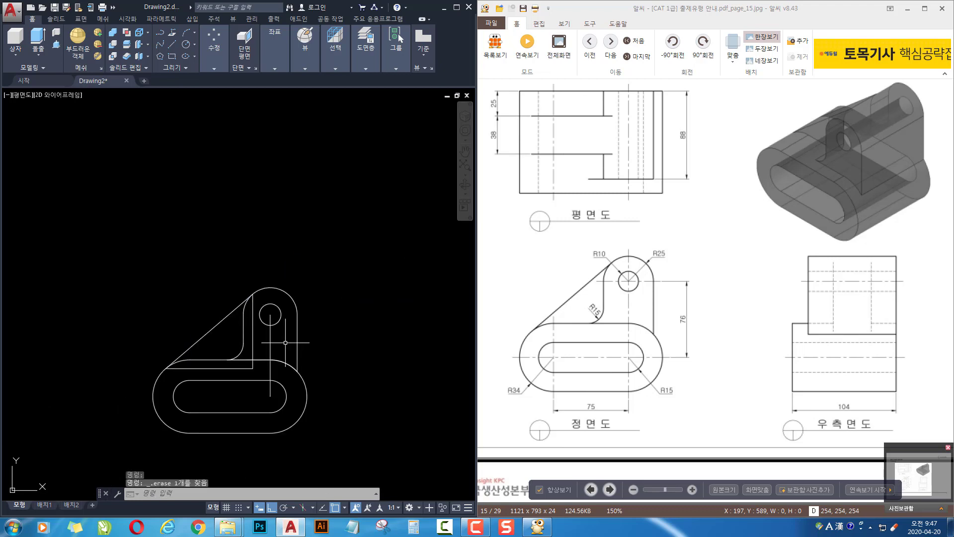
click(281, 310)
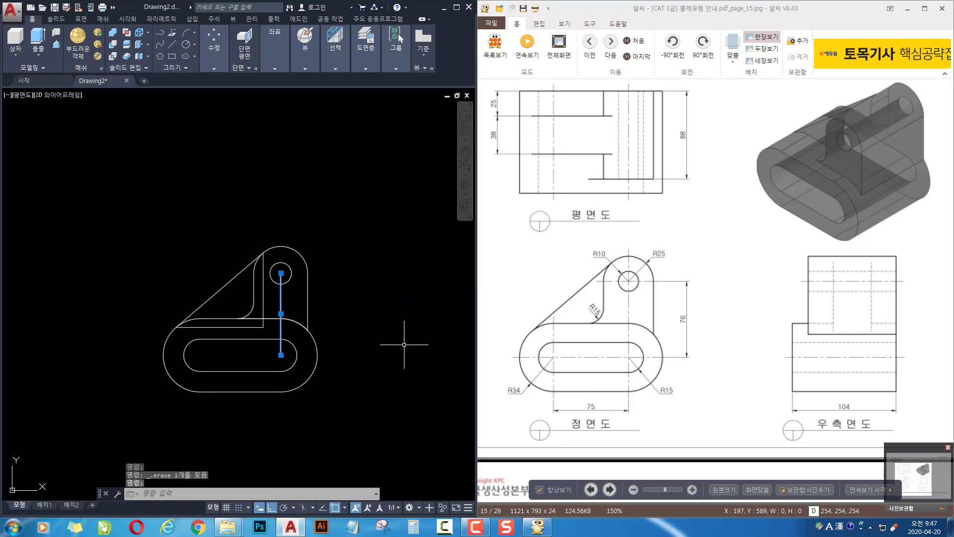
key(Delete)
middle_drag(402, 361, 424, 305)
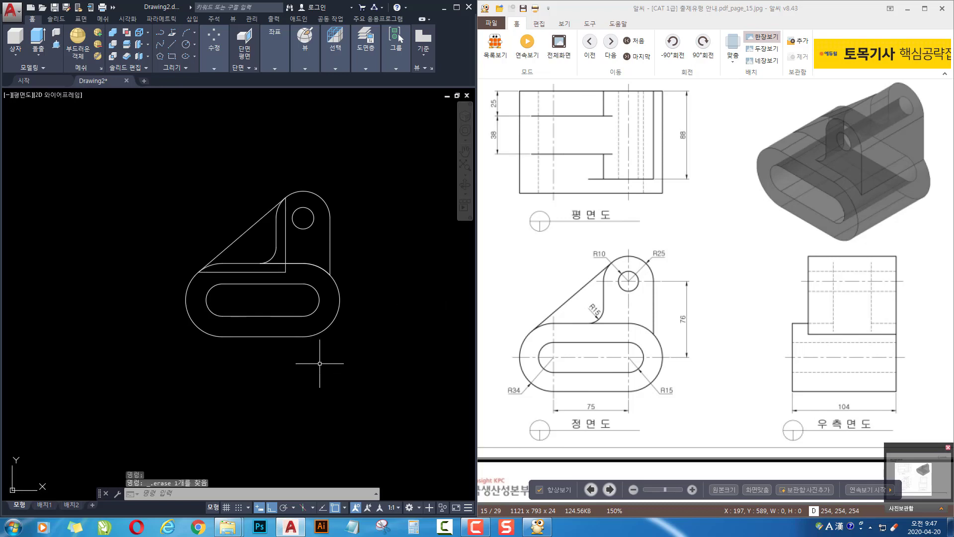
Set the model view to southeast isometric (남동 등각투영)
click(20, 100)
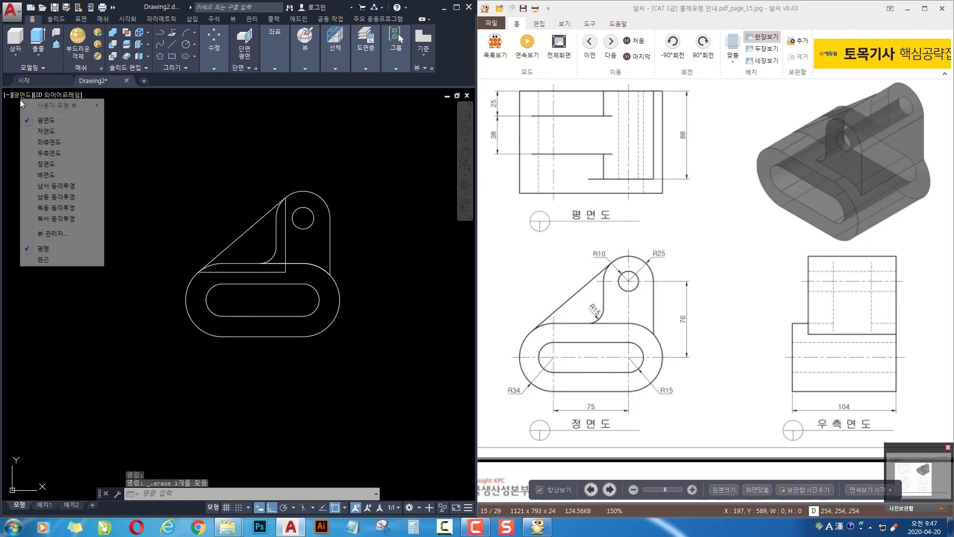
click(48, 198)
middle_drag(387, 335, 346, 284)
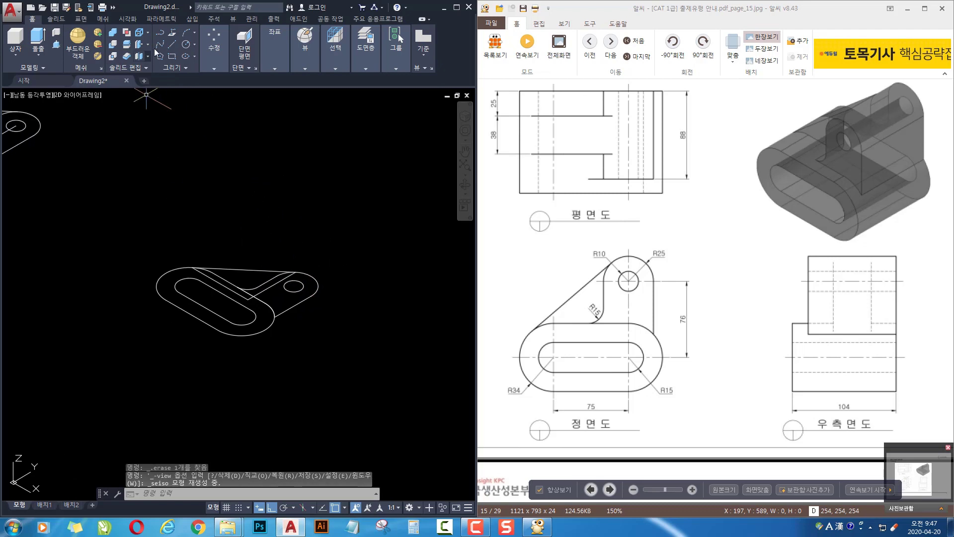
3D-rotate the whole assembled profile 90 degrees about the X axis from a base point on the base outline's lower edge
click(215, 50)
click(221, 92)
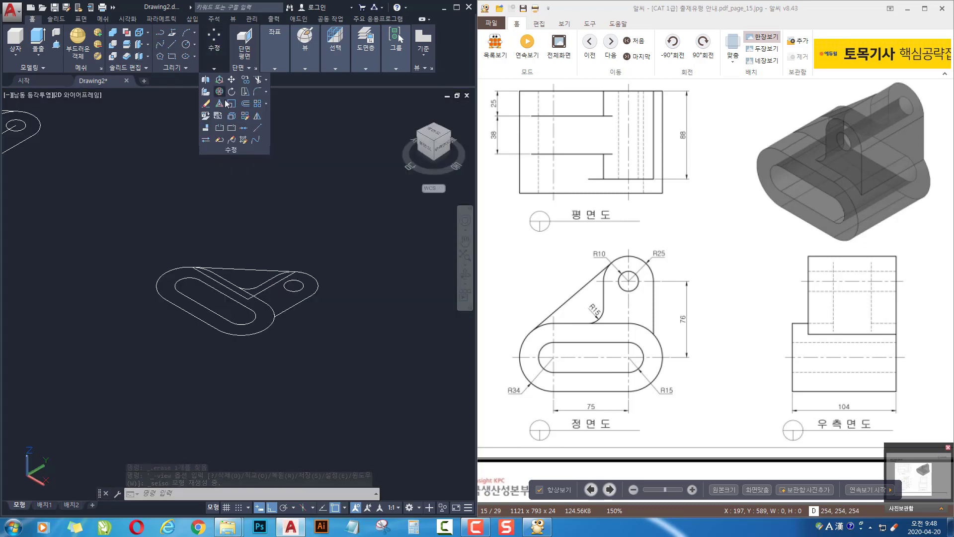
click(348, 238)
click(57, 394)
key(Return)
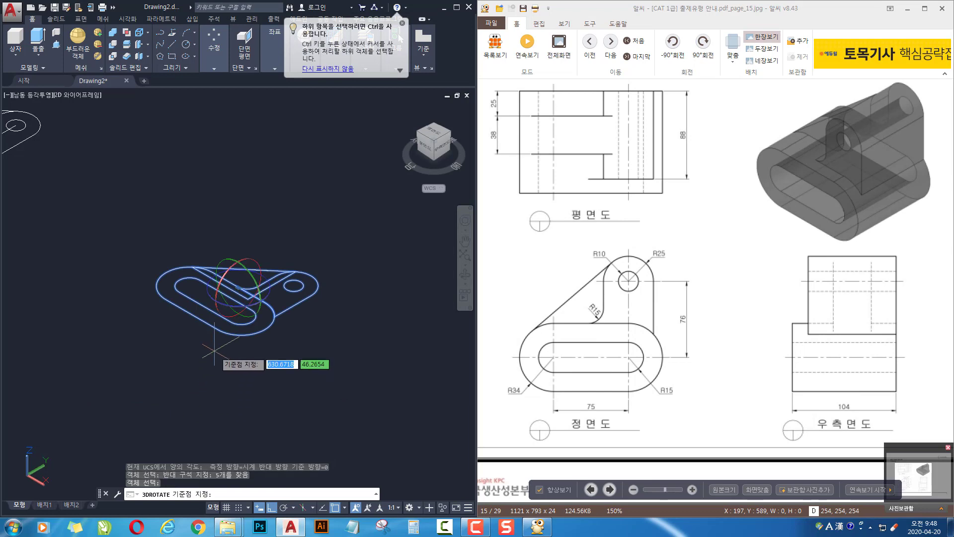
click(219, 329)
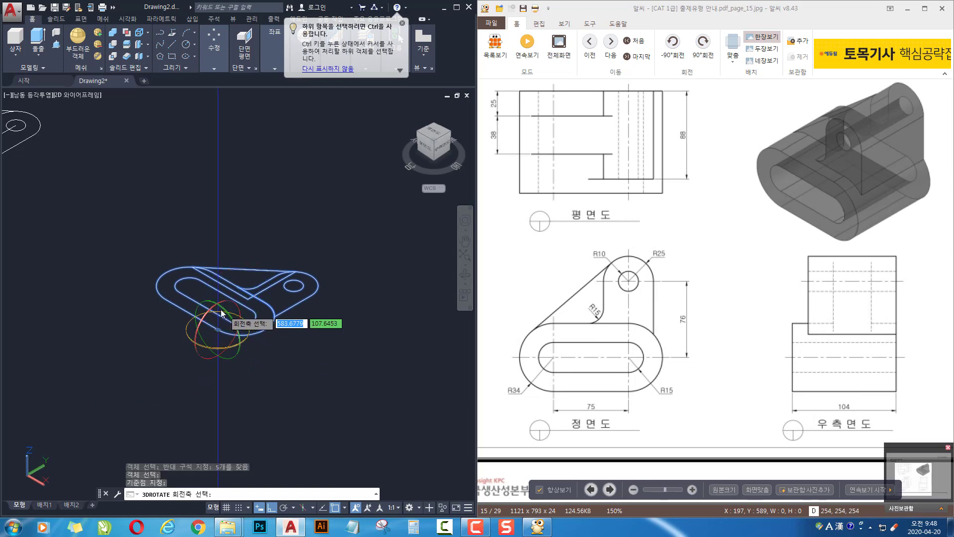
click(205, 319)
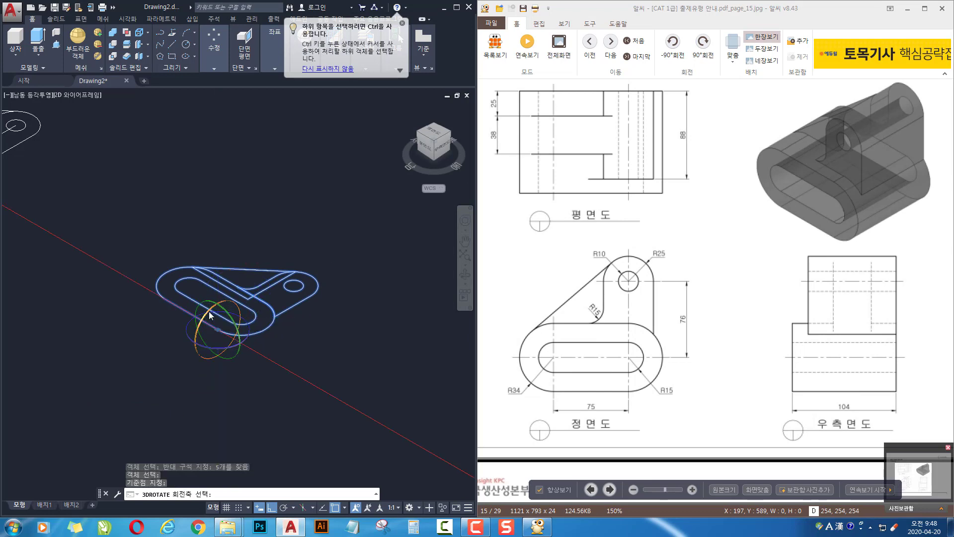
text(90)
key(Return)
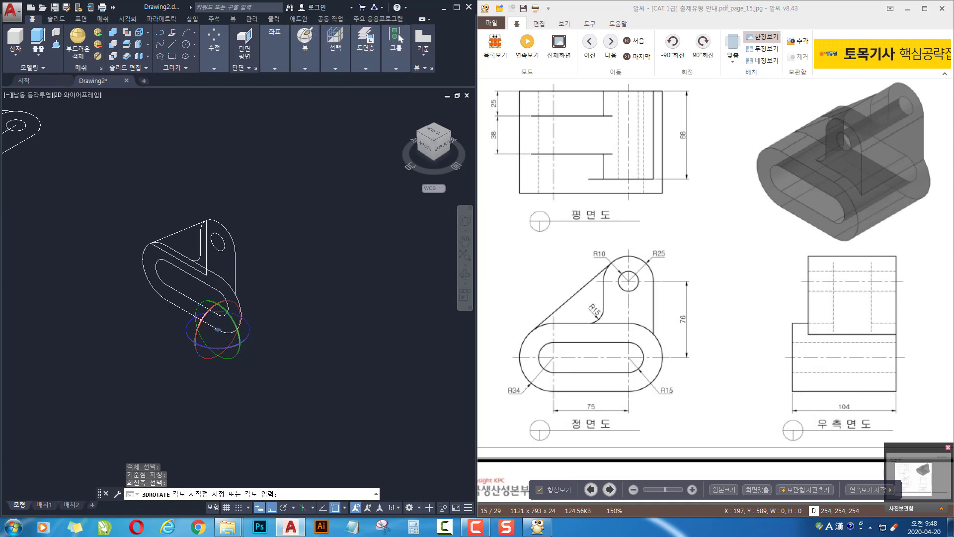
Extrude the base's outer outline and its inner slot profile together by 104 mm toward the front
middle_drag(226, 270, 254, 264)
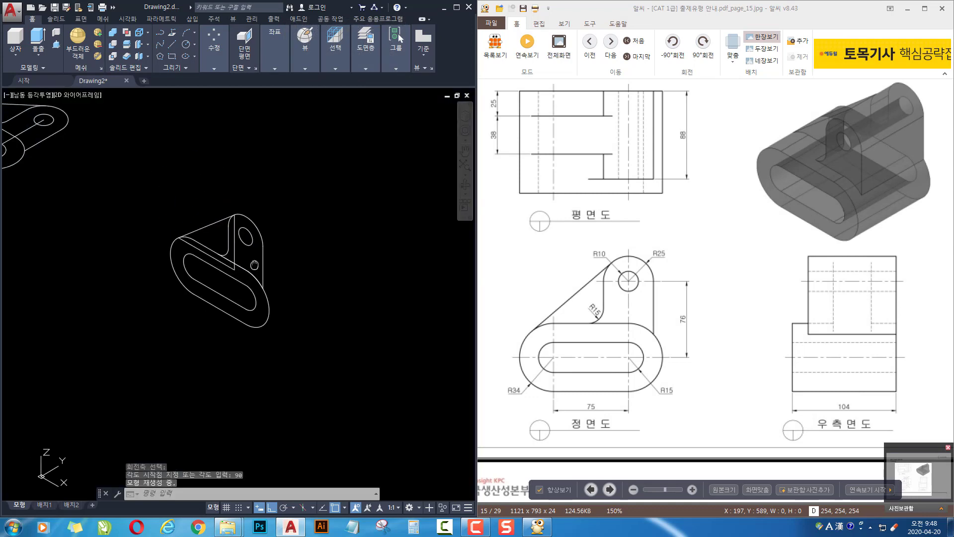
click(42, 51)
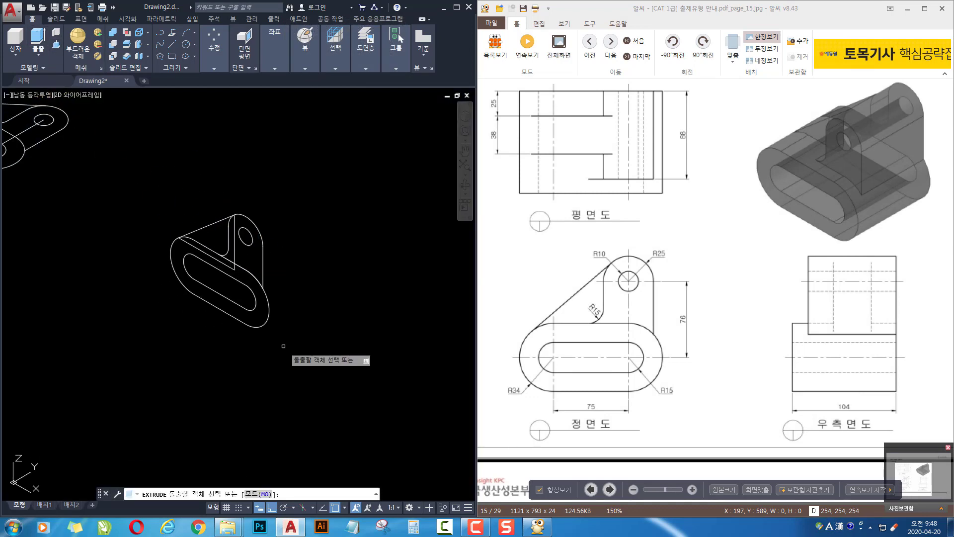
click(270, 316)
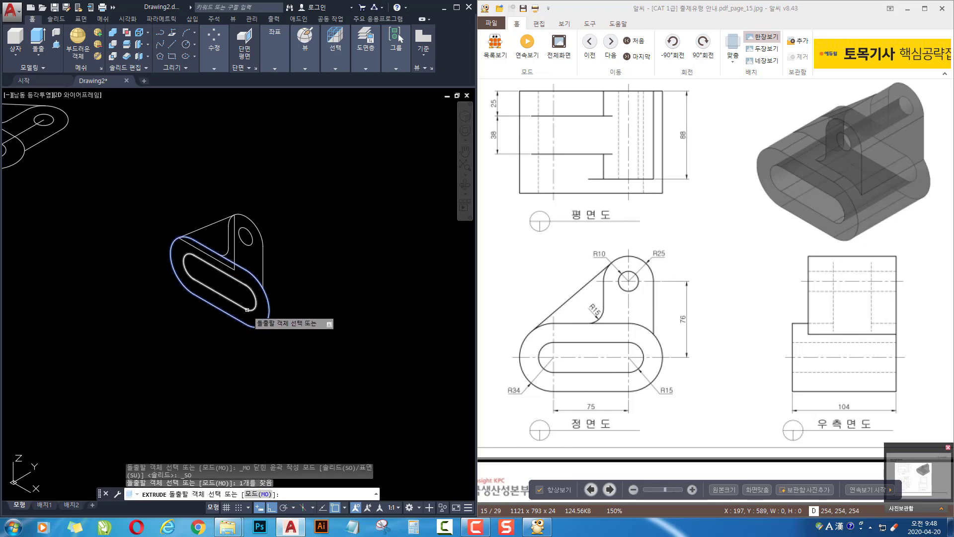
click(247, 310)
key(Return)
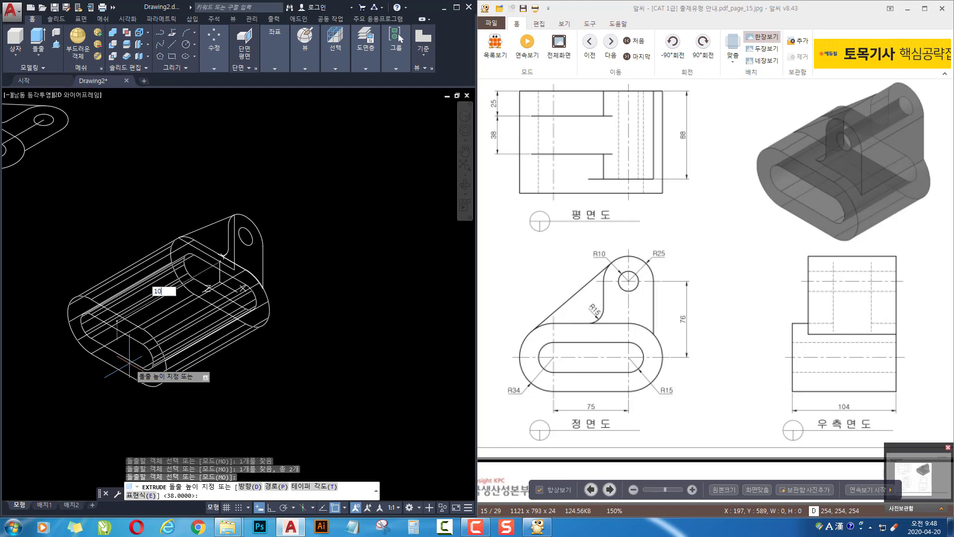
key(Return)
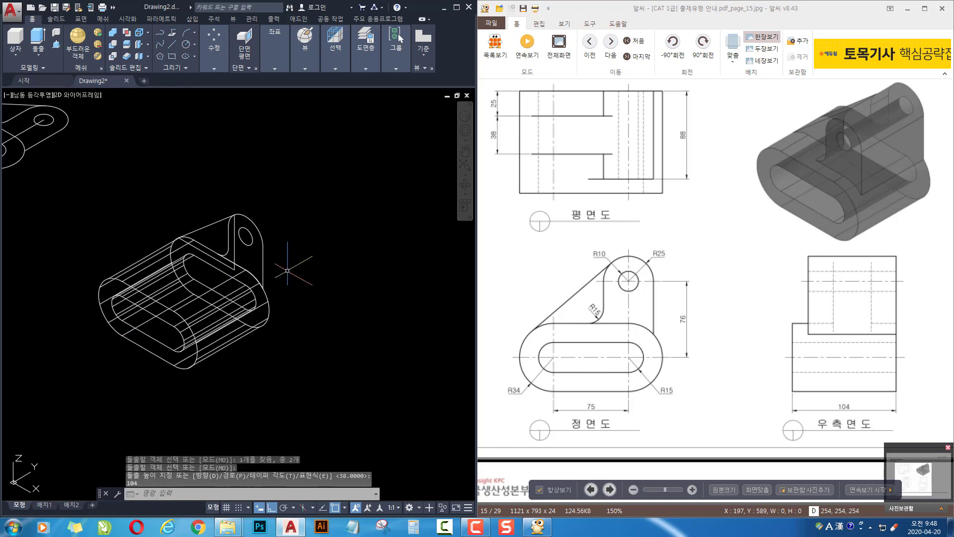
Extrude the lug profile and its hole circle together by 88 mm in the same direction as the base
key(Return)
click(283, 221)
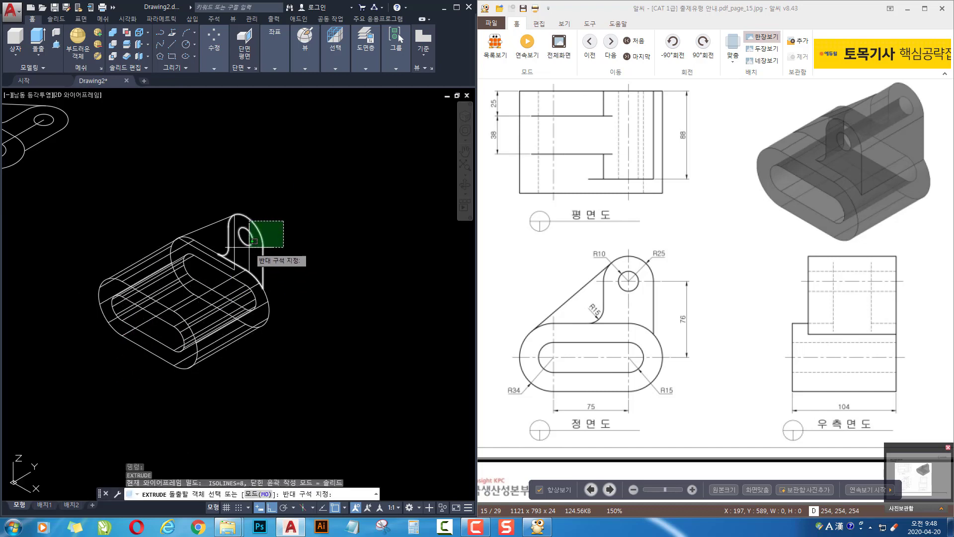
click(249, 249)
key(Return)
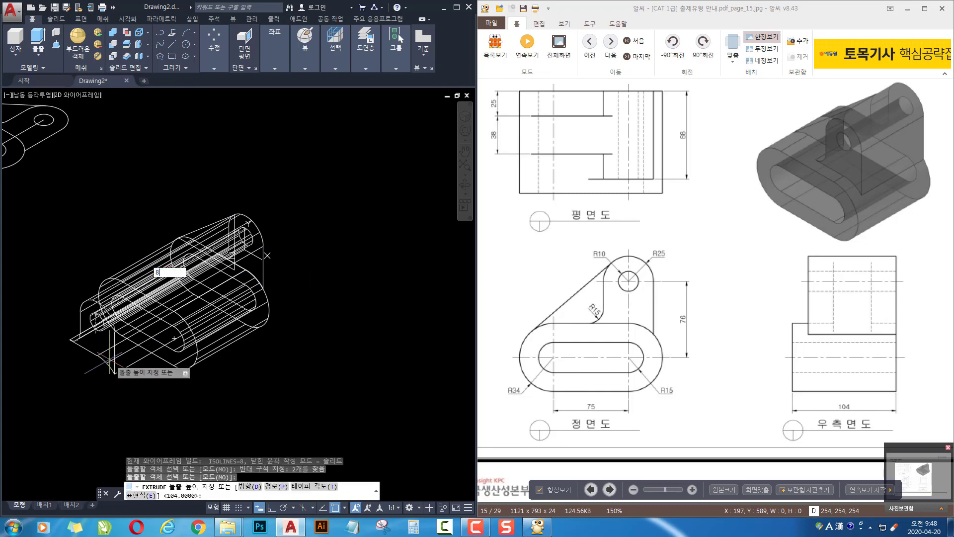
key(Return)
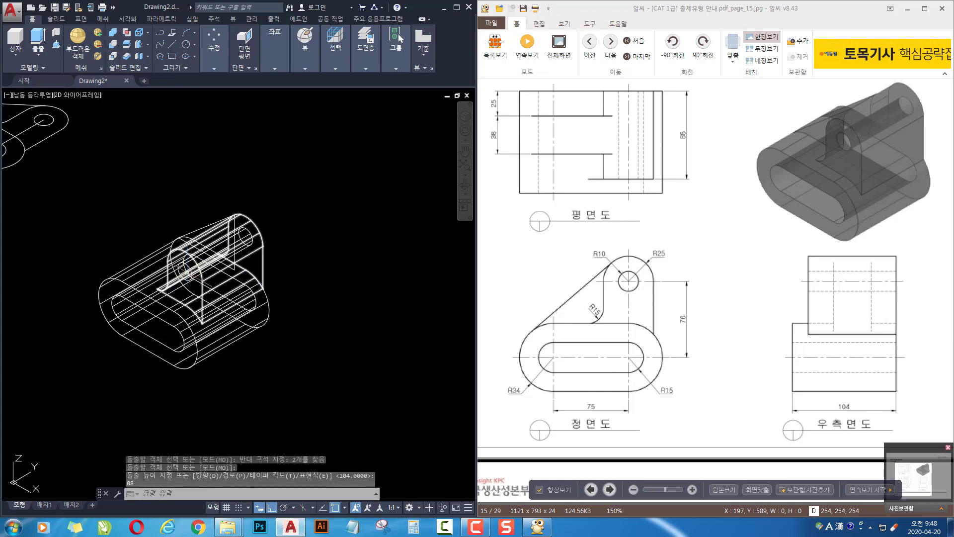
Extrude the triangular rib profile by 38 mm in the same direction as the lug
scroll(138, 302, up, 2)
key(Return)
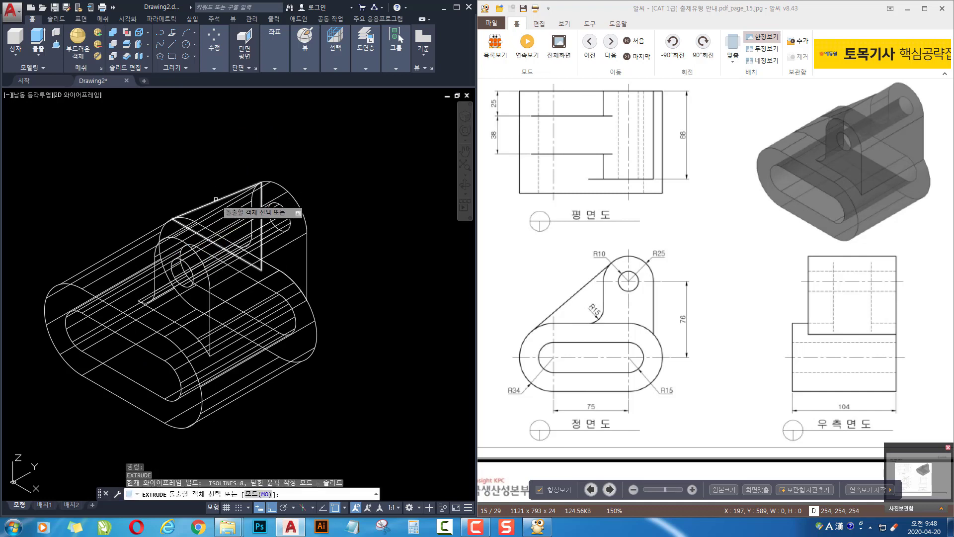
click(215, 198)
key(Return)
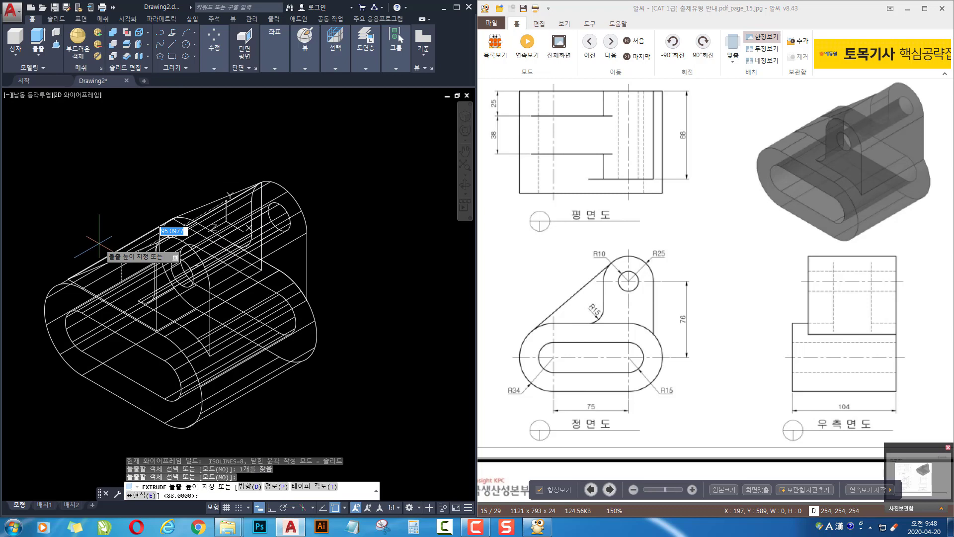
key(Return)
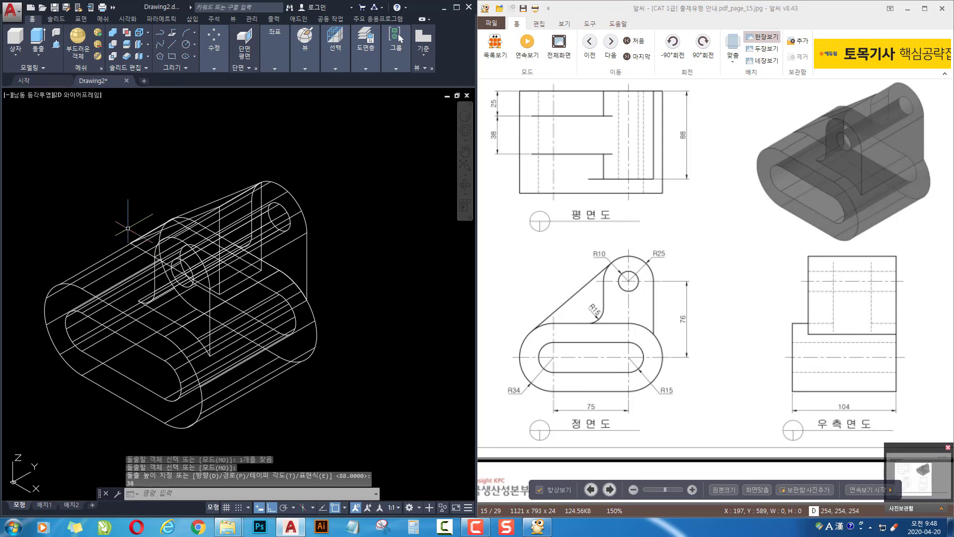
Move the triangular rib solid 25 mm forward along the extrusion direction from its rear lower-left corner
shift+middle_drag(303, 409, 347, 408)
key(Return)
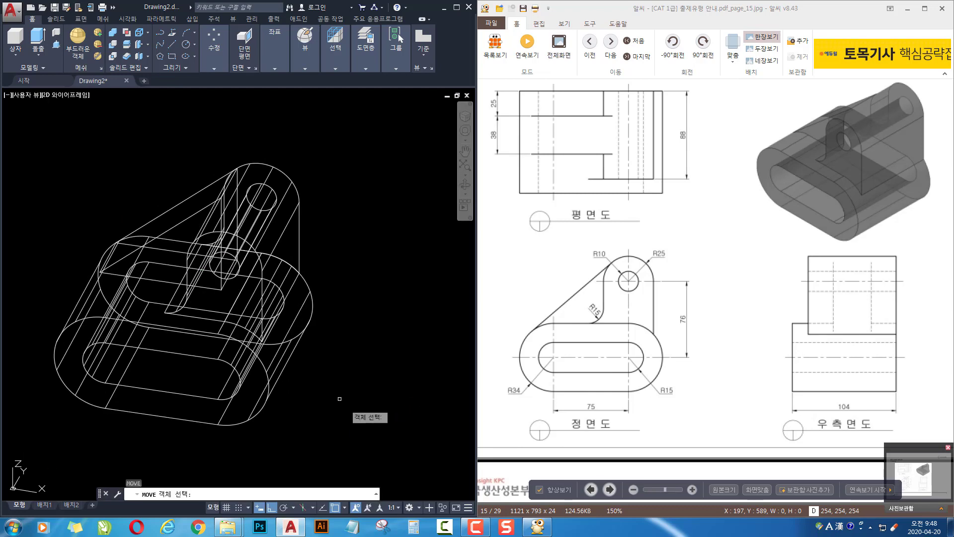
click(168, 208)
key(Return)
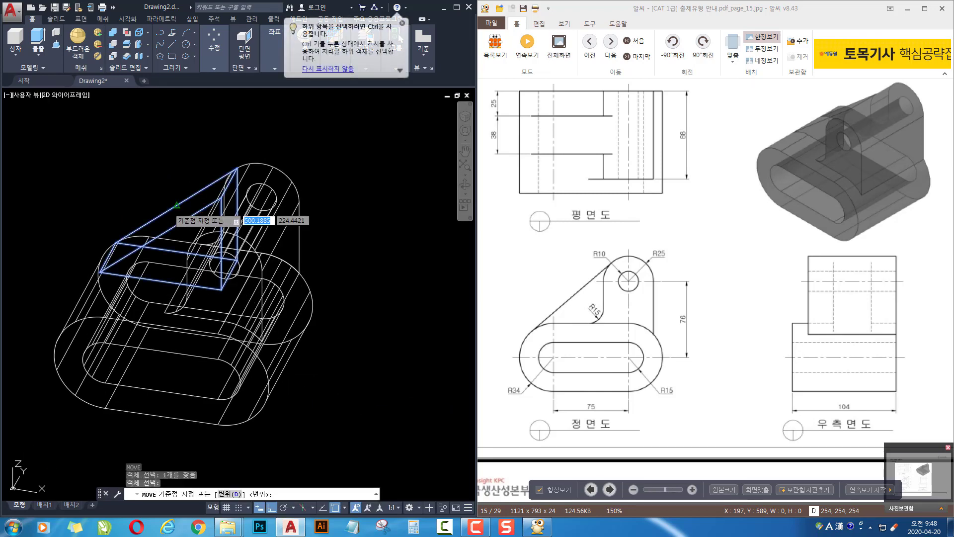
click(116, 242)
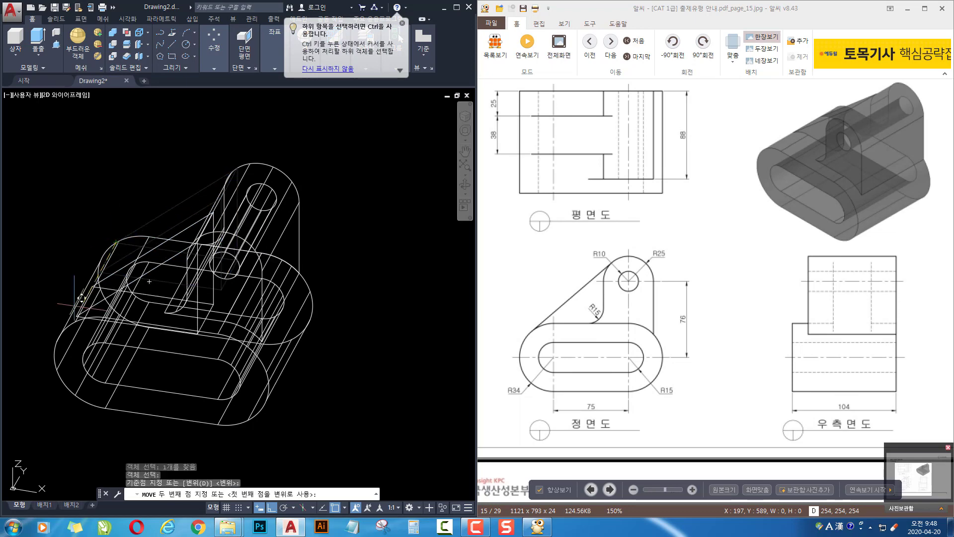
text(25)
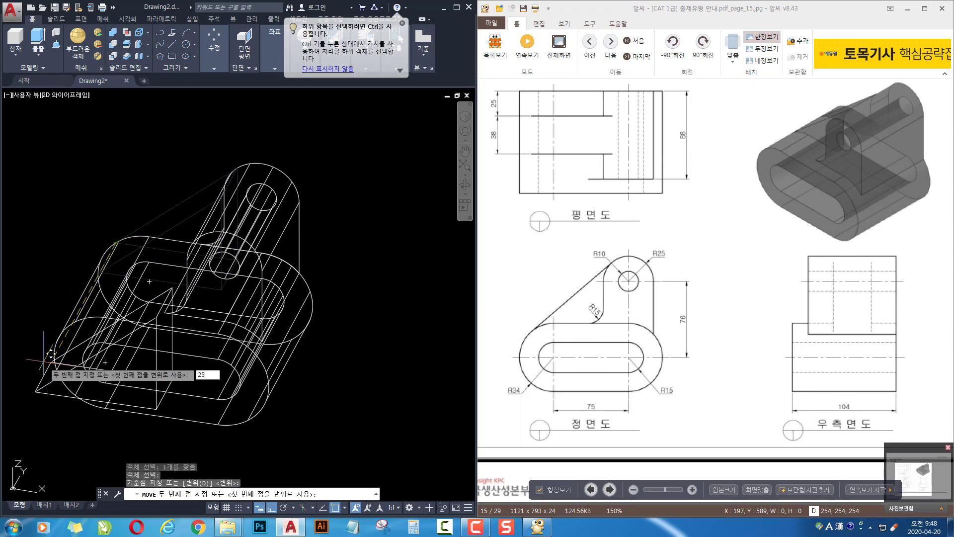
key(Return)
Subtract the hole cylinder from the lug solid
shift+middle_drag(323, 296, 481, 384)
shift+middle_drag(363, 400, 293, 371)
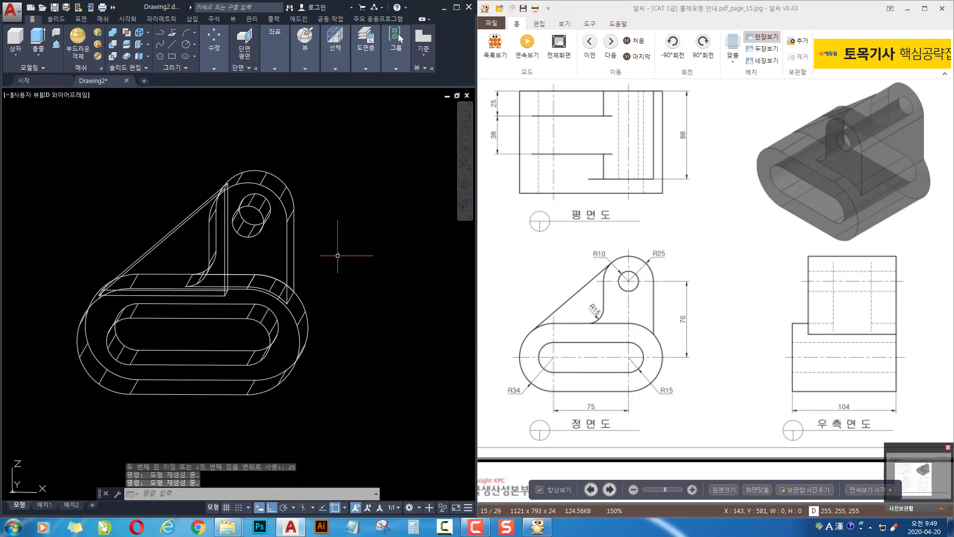
click(114, 44)
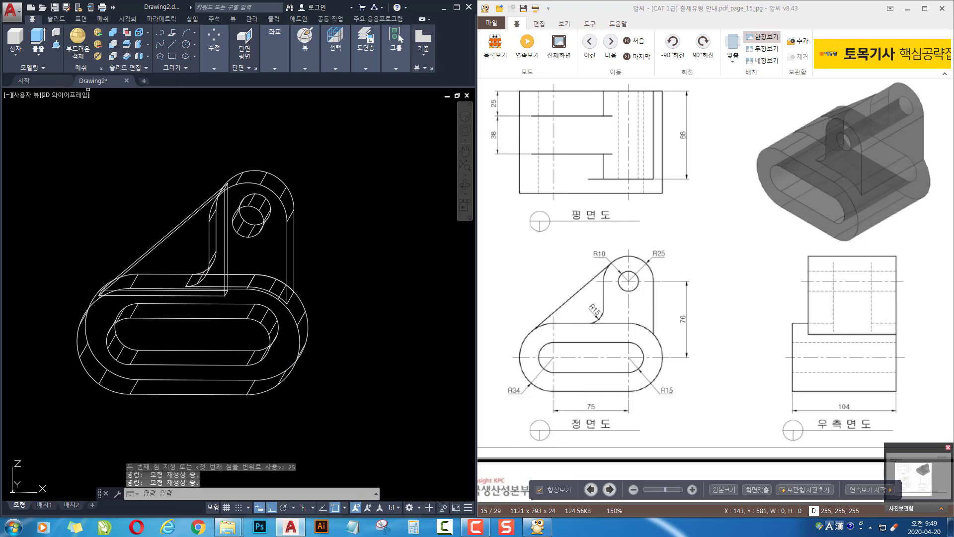
click(282, 200)
key(Return)
click(264, 226)
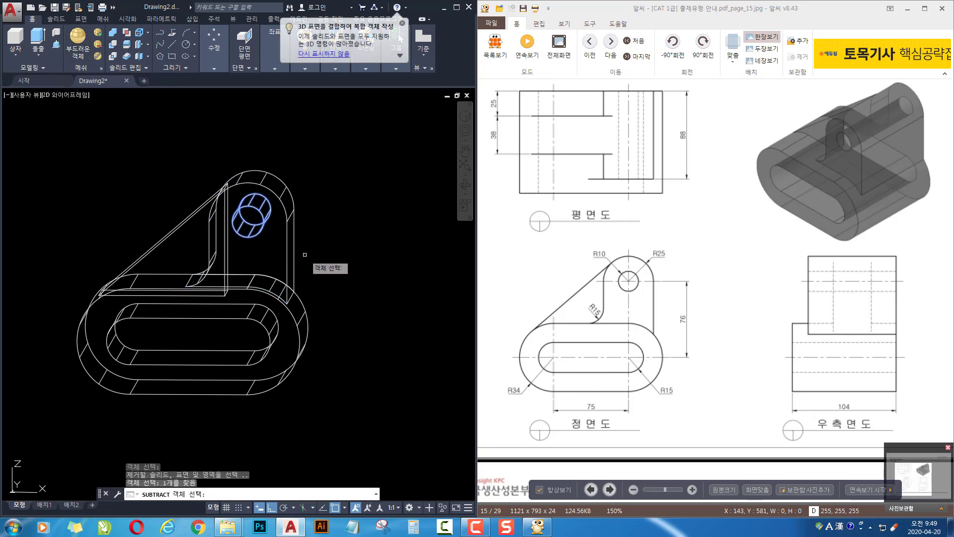
key(Return)
Subtract the slot solid from the base solid
key(Return)
click(297, 323)
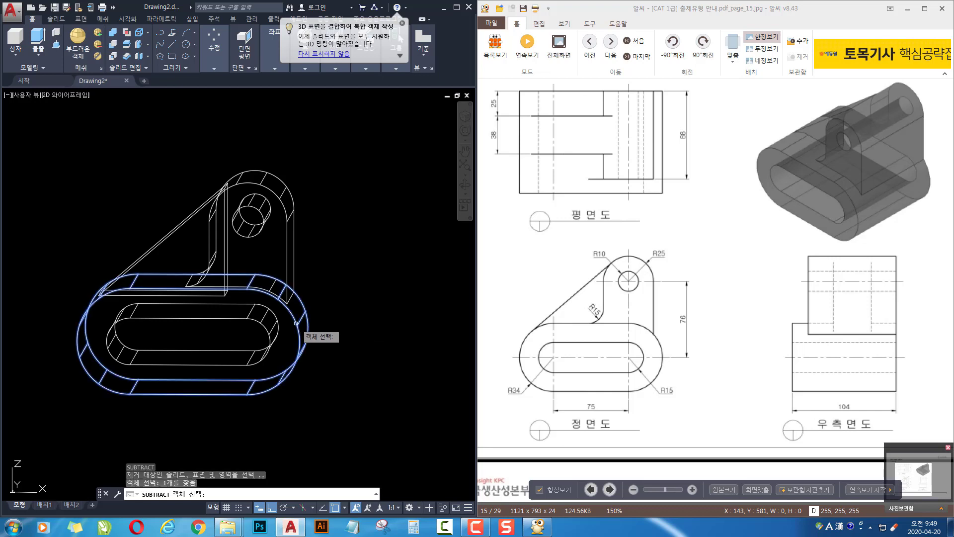
key(Return)
click(271, 339)
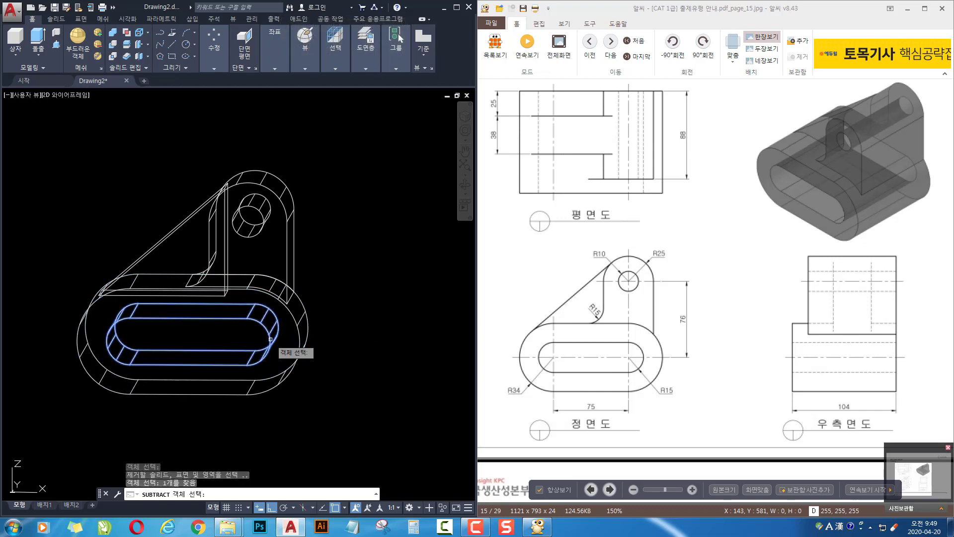
key(Return)
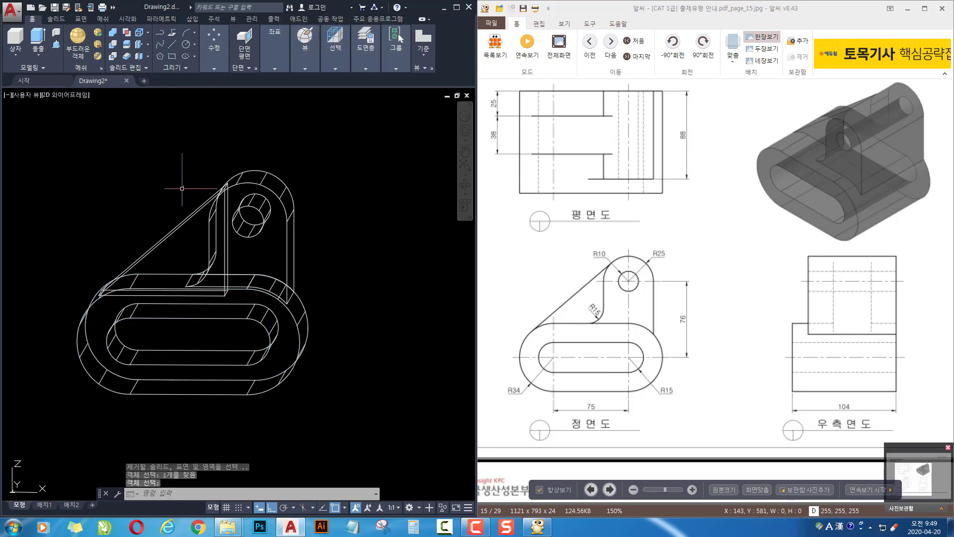
Union the base, lug and rib solids into one body
click(113, 32)
click(344, 152)
click(126, 338)
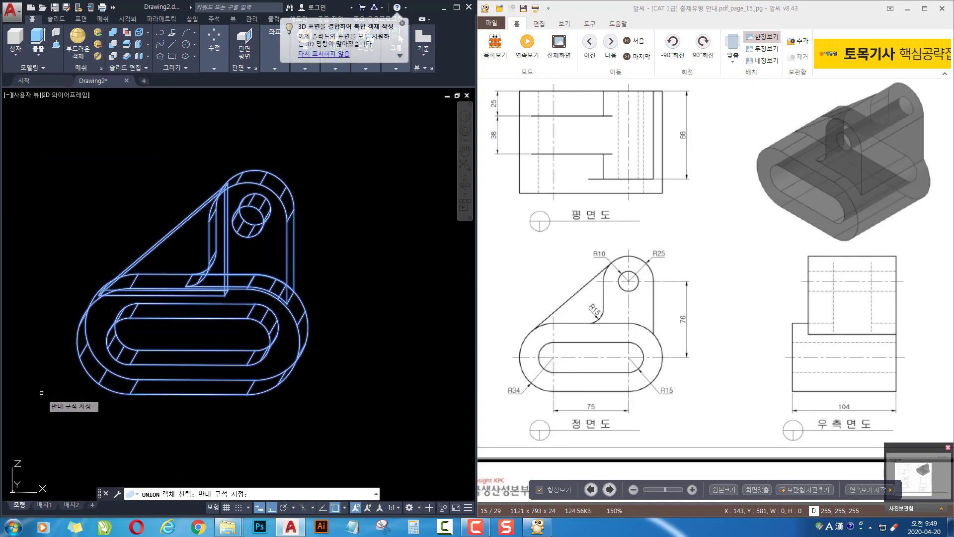
key(Return)
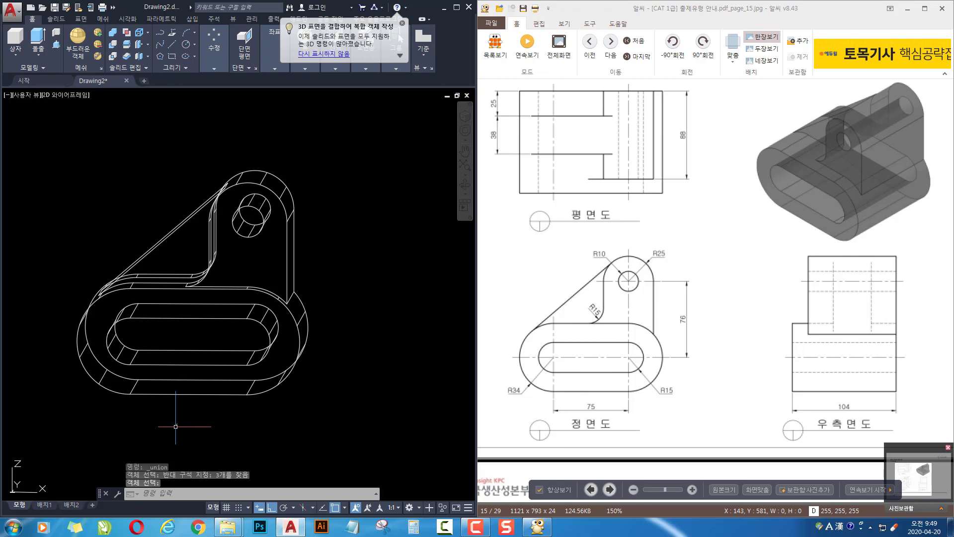
Examine the united solid from several angles in the X-ray (X 레이) visual style
shift+middle_drag(176, 426, 375, 437)
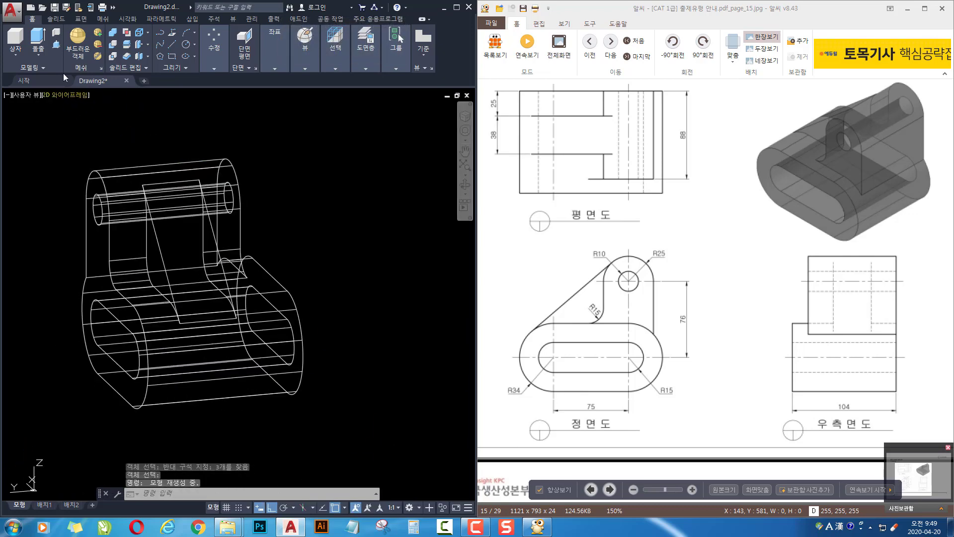
click(67, 97)
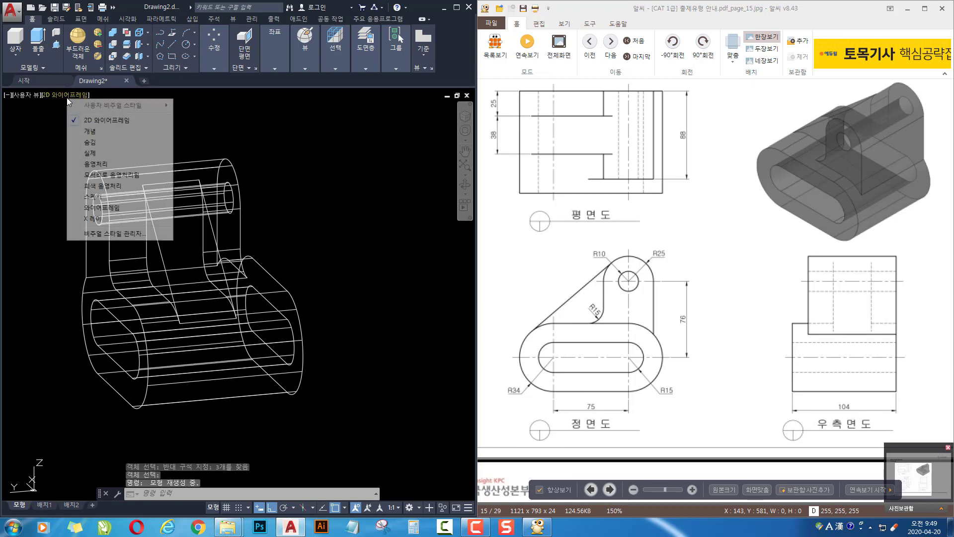
click(109, 219)
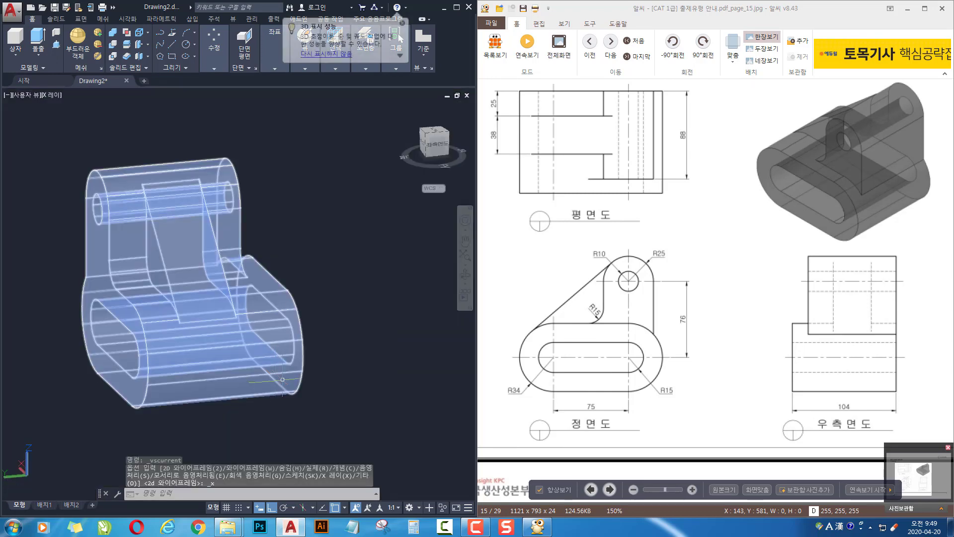
shift+middle_drag(302, 411, 375, 421)
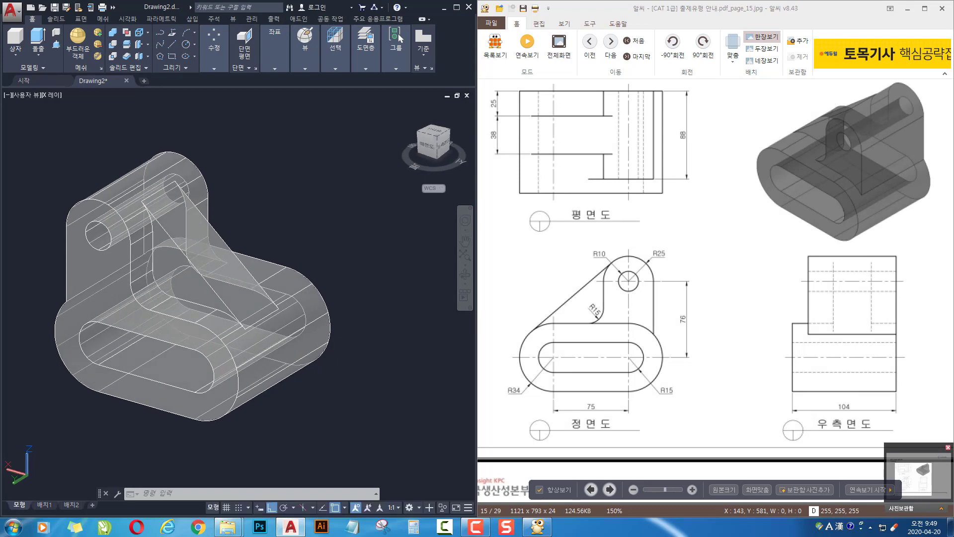
Set the visual style to Realistic (실제) and turn the model to show its slotted front face and lug
click(56, 96)
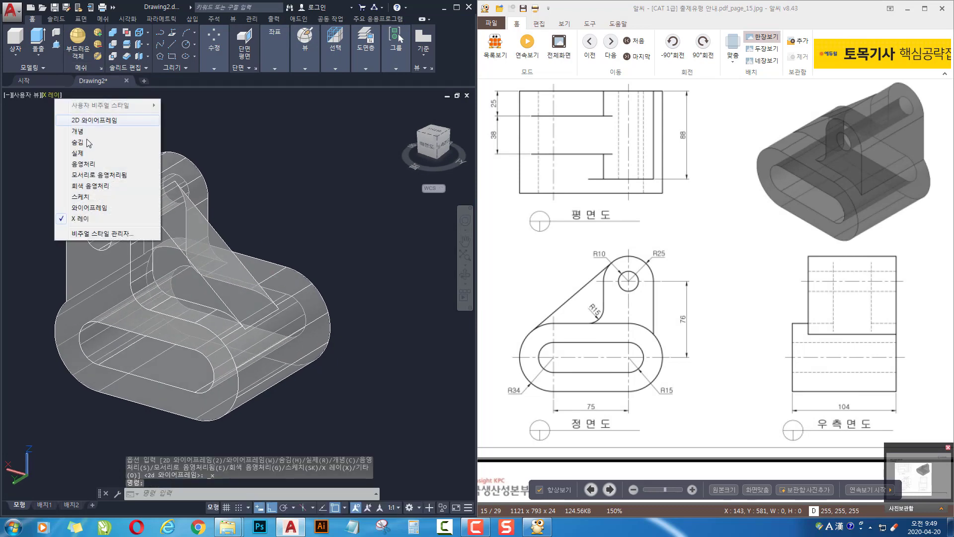
click(93, 156)
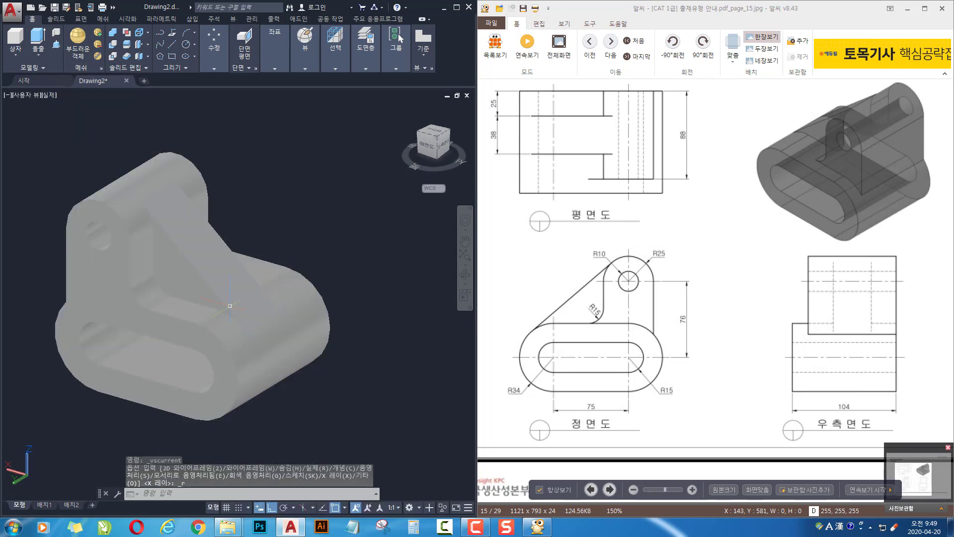
shift+middle_drag(328, 398, 94, 356)
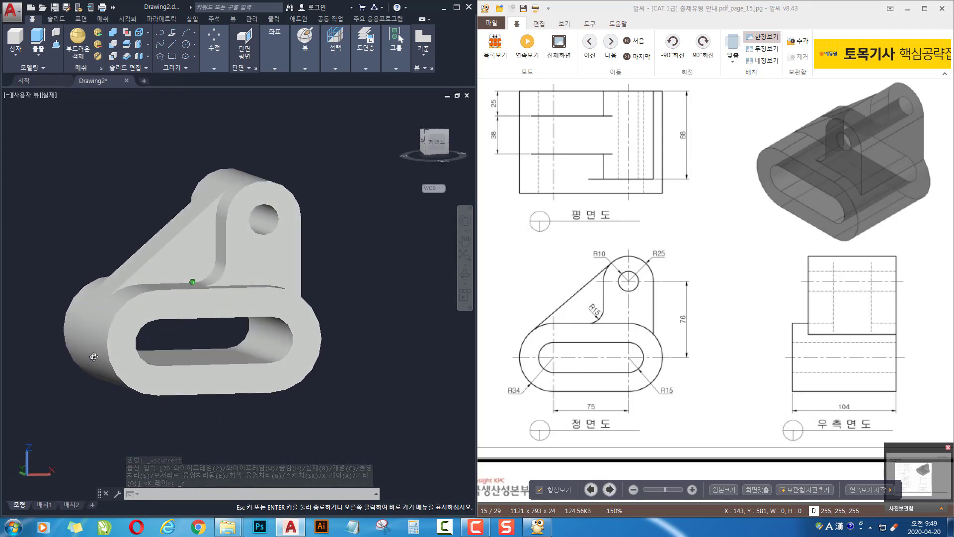
Examine the united solid from the front, back and sides in the Realistic (실제) visual style
shift+middle_drag(86, 317, 51, 330)
shift+middle_drag(27, 360, 5, 381)
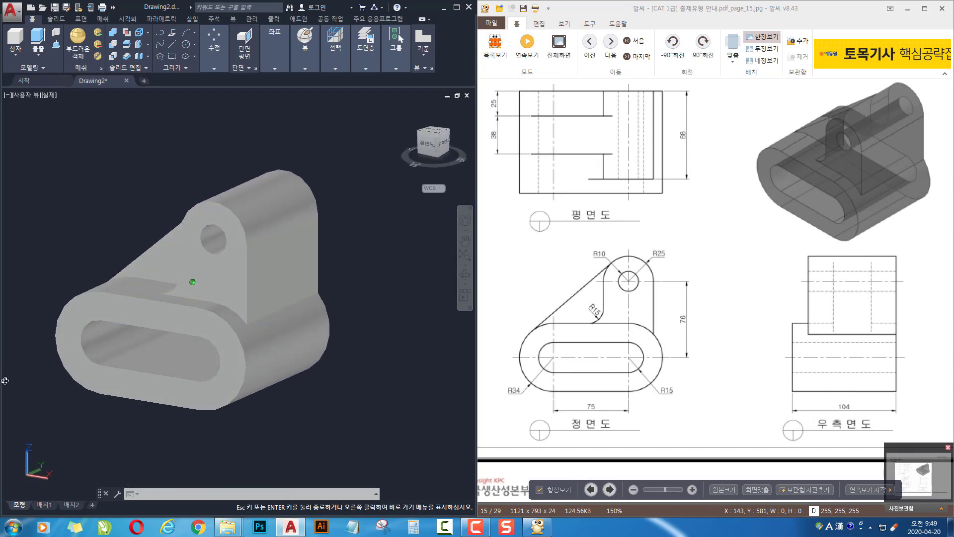
shift+middle_drag(398, 404, 225, 406)
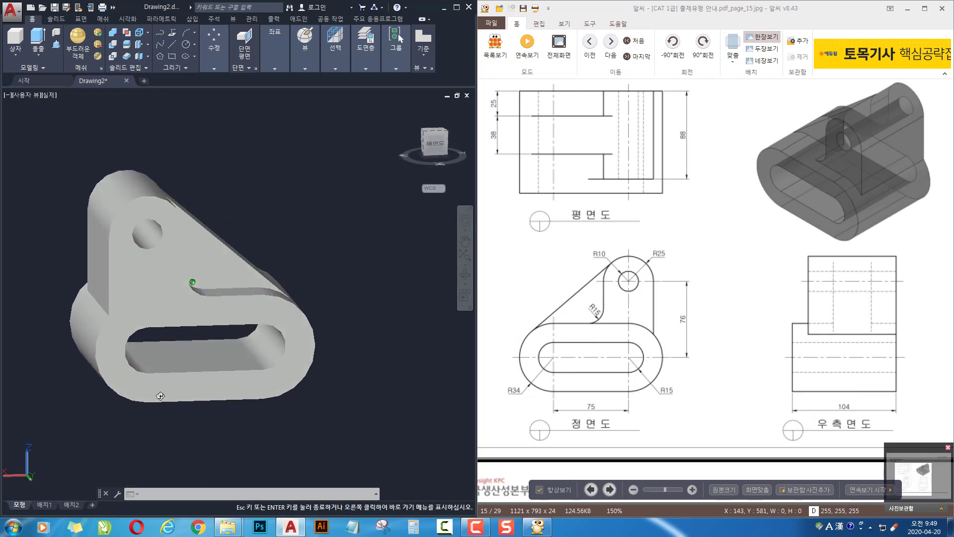
shift+middle_drag(142, 394, 96, 386)
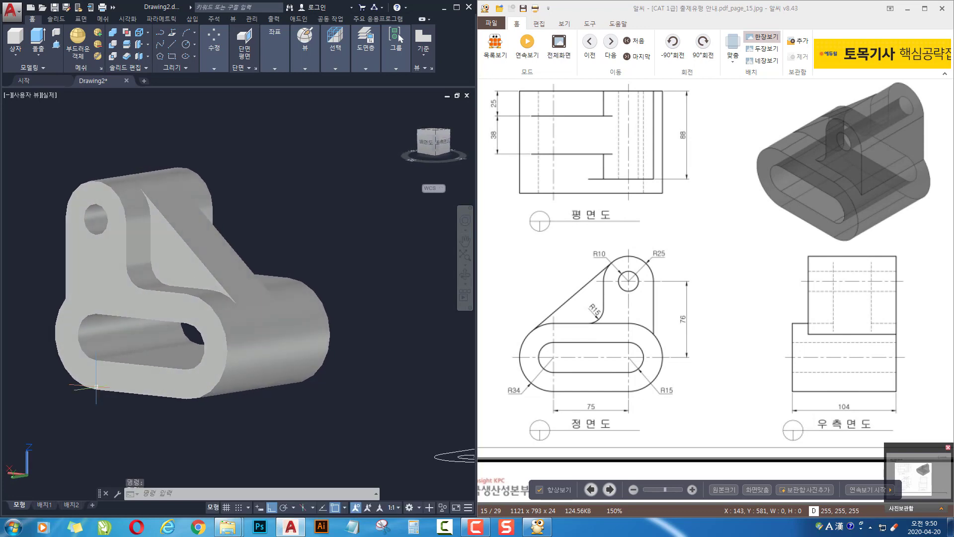
shift+middle_drag(356, 346, 297, 380)
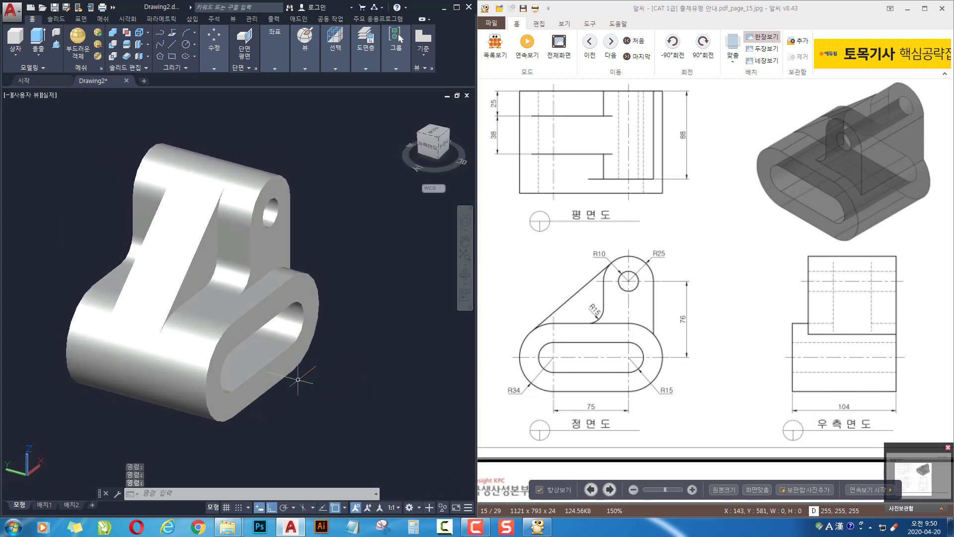
mouse_move(371, 401)
shift+middle_down()
mouse_move(342, 323)
mouse_move(362, 398)
shift+middle_up()
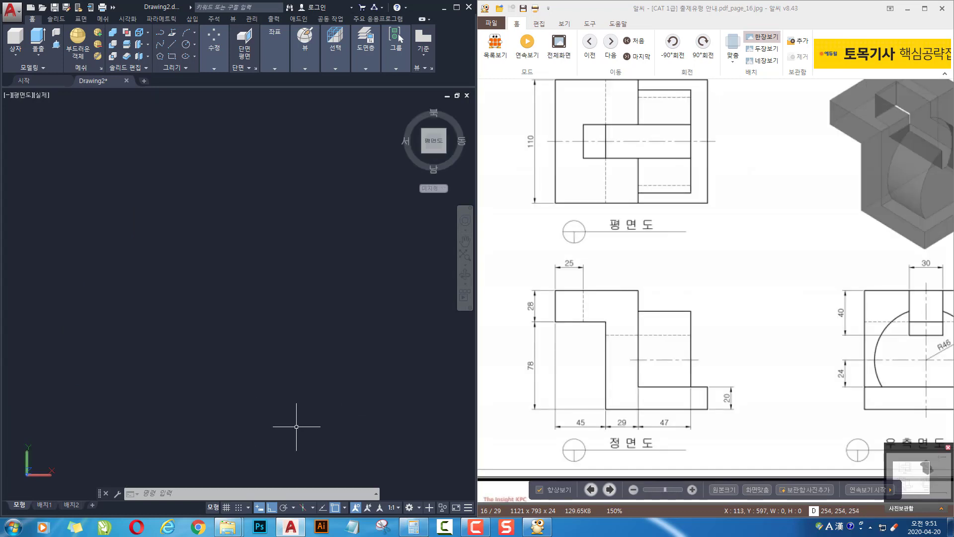
Draw a 106 mm vertical line straight down as the left edge of the new front-view profile
click(306, 404)
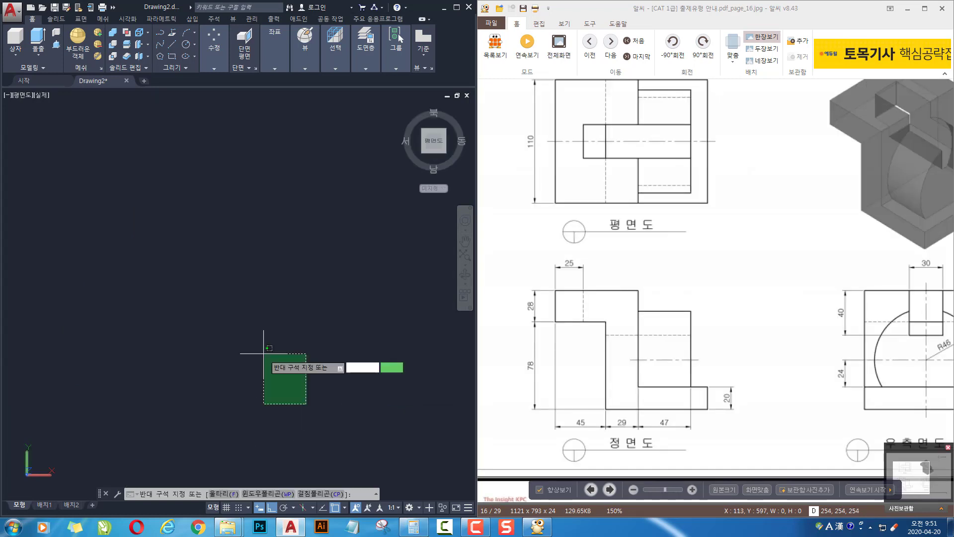
click(196, 307)
text(l)
key(Return)
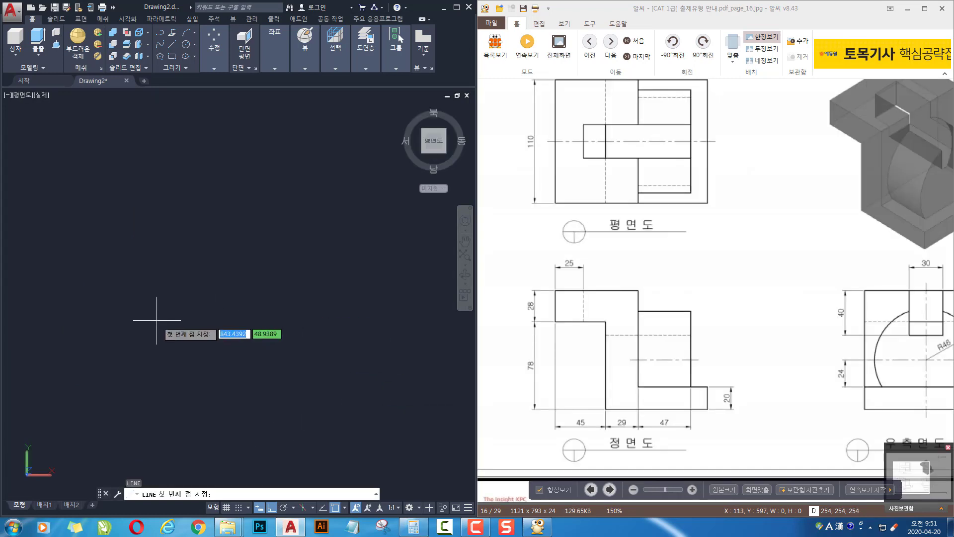
click(128, 229)
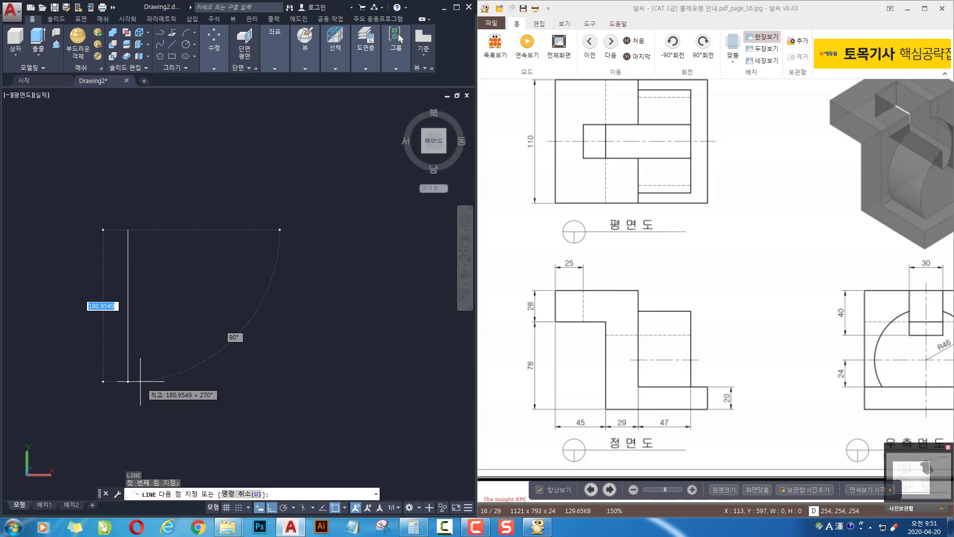
text(106)
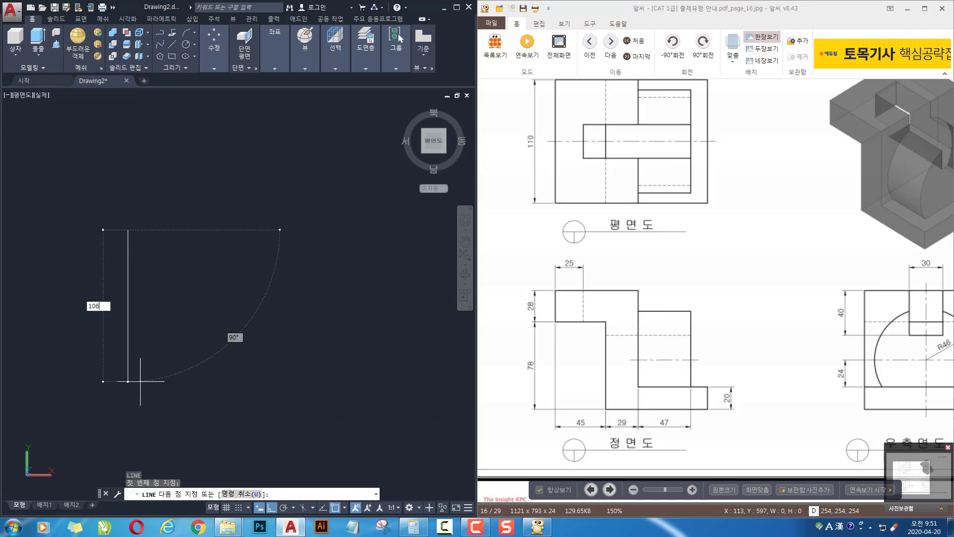
key(Return)
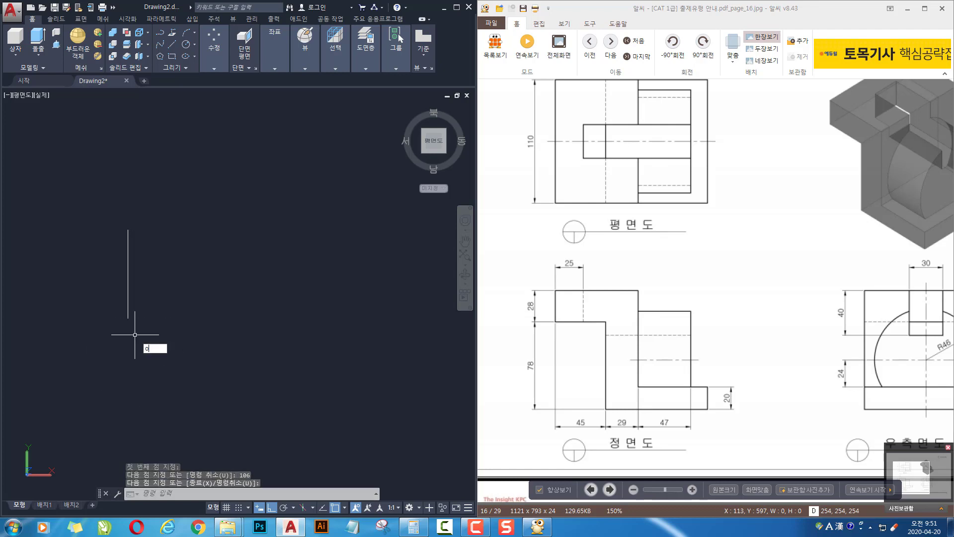
Offset the 106 mm vertical line 45 mm to its right
key(Return)
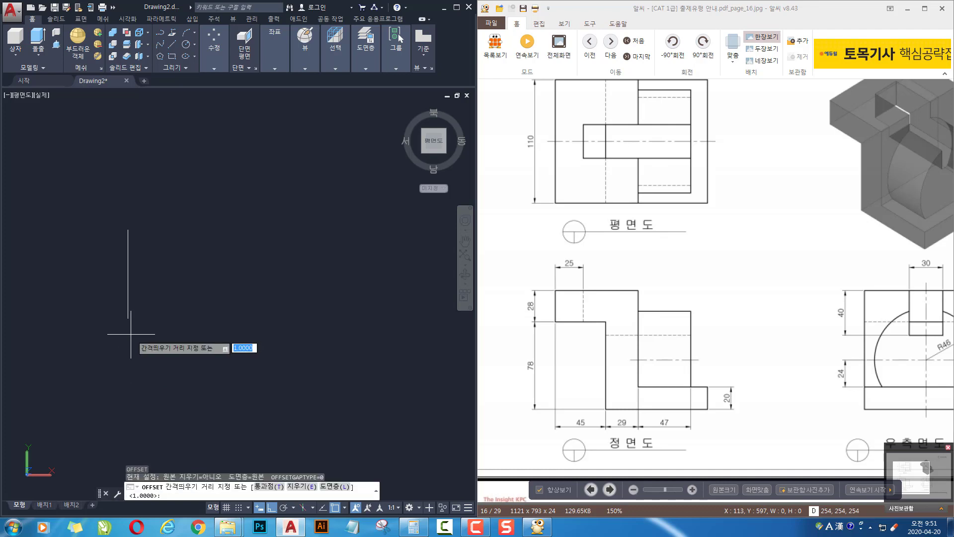
key(Return)
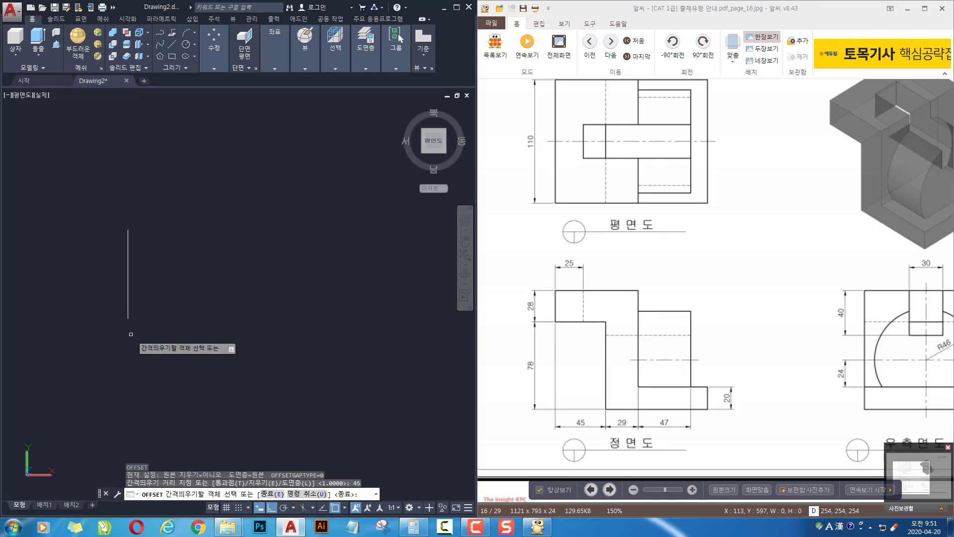
click(128, 280)
click(191, 280)
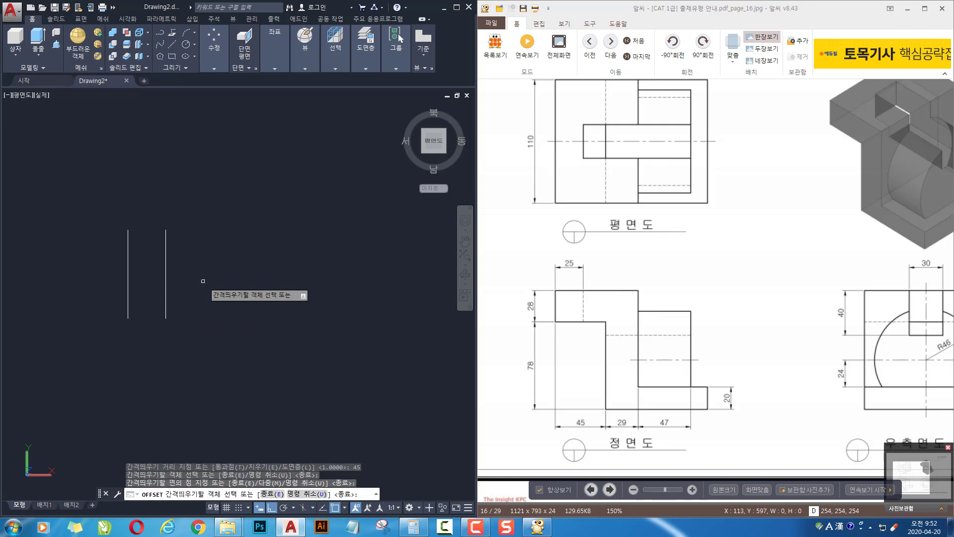
key(Return)
Offset the second vertical line 29 mm to its right
key(Return)
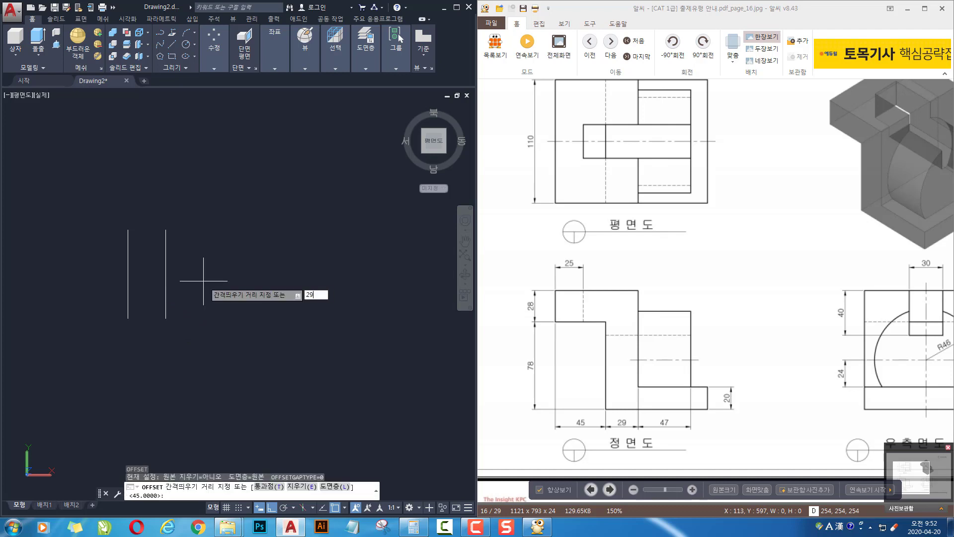
text(29)
key(Return)
click(165, 271)
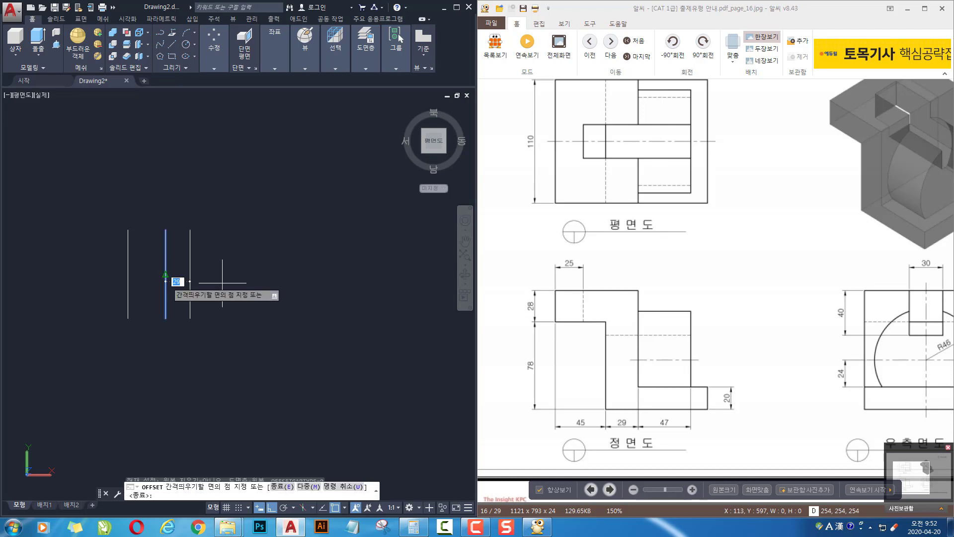
click(286, 287)
key(Return)
Offset the third vertical line 62 mm to its right for the outer end of the base
key(Return)
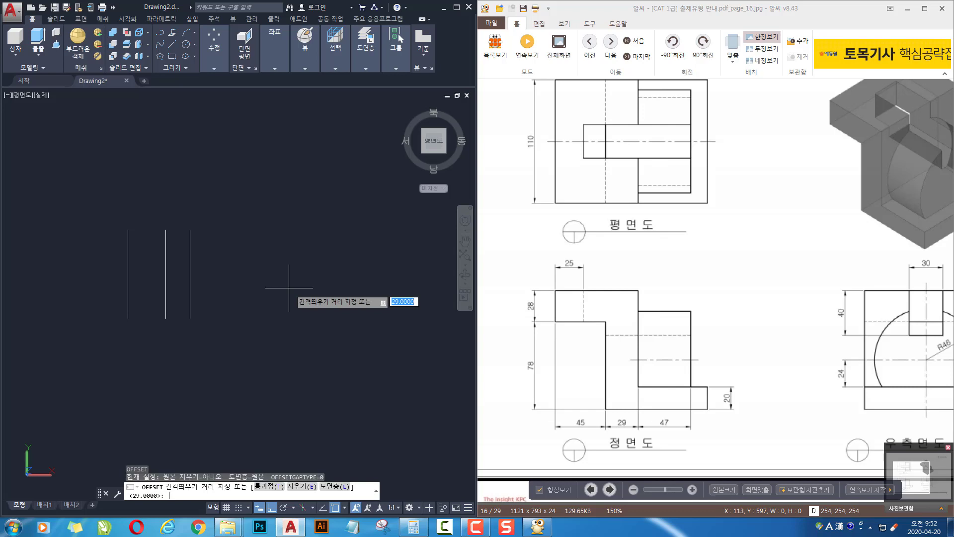
drag(479, 342, 480, 343)
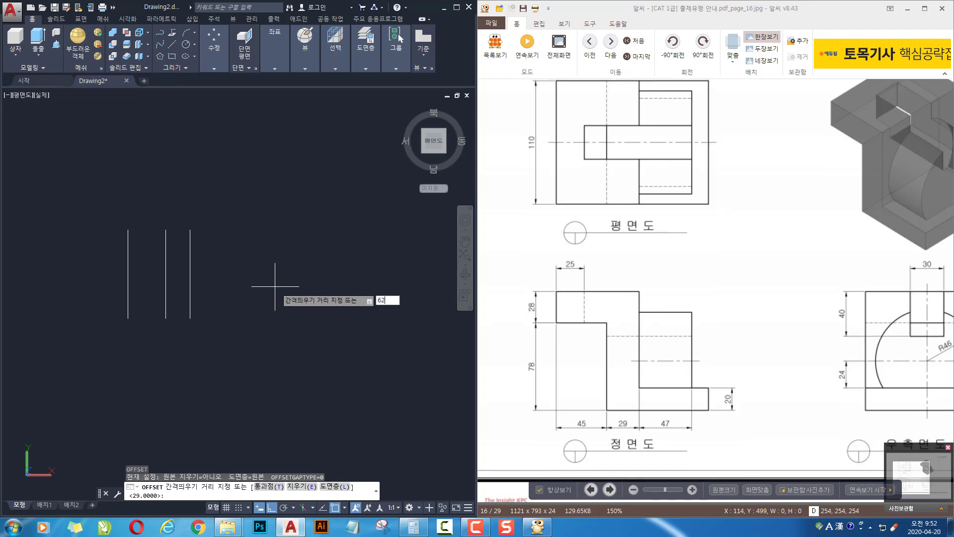
key(Return)
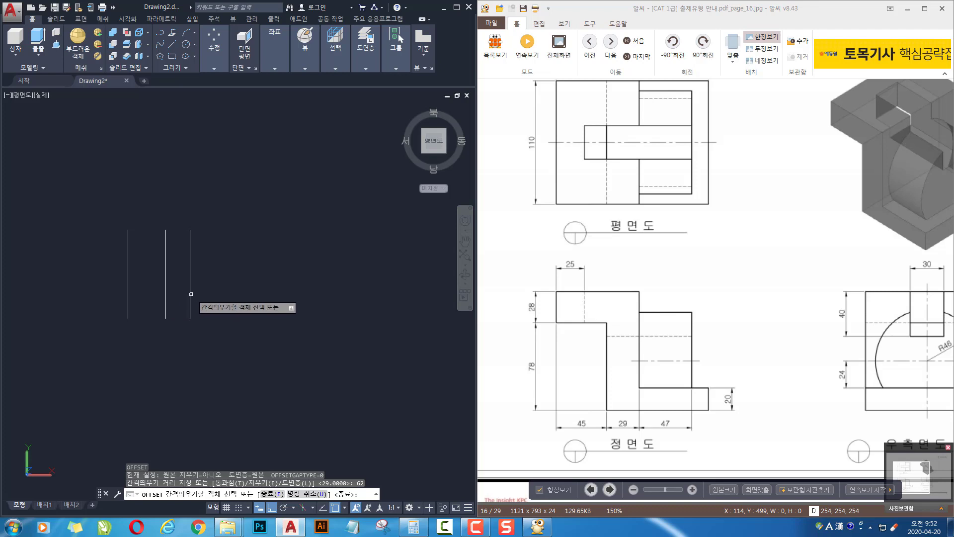
click(190, 294)
click(275, 309)
key(Escape)
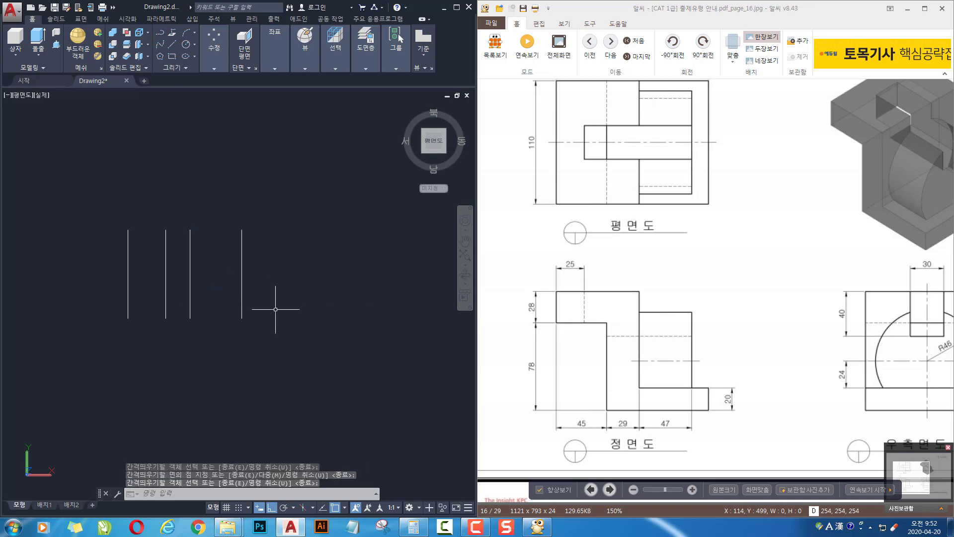
Draw the bottom edge from the lower end of the rightmost vertical line to that of the second vertical line
text(l)
key(Return)
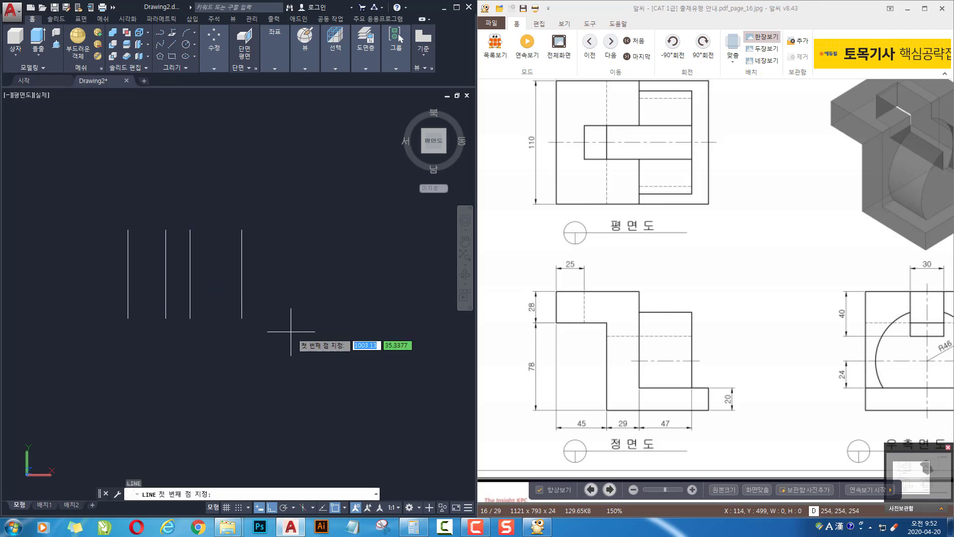
click(242, 318)
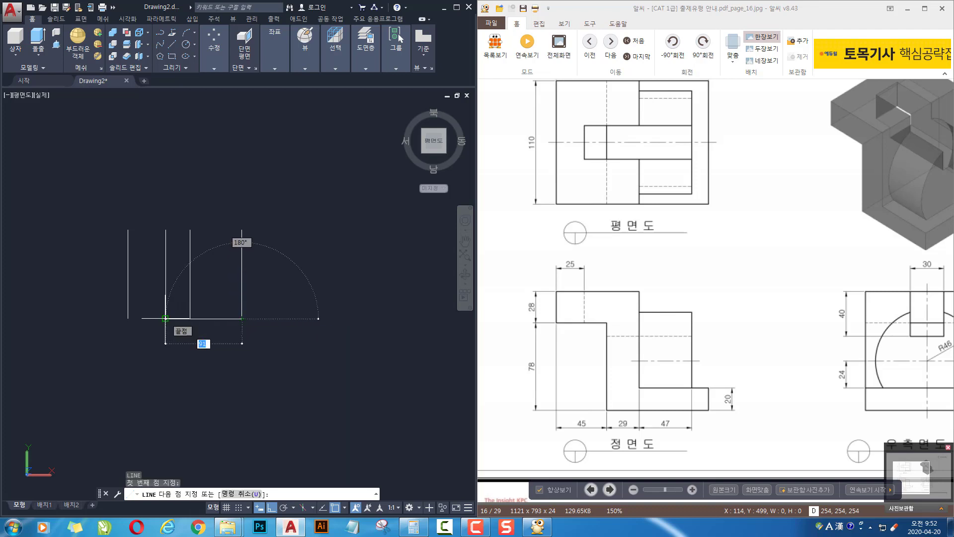
click(165, 318)
key(Return)
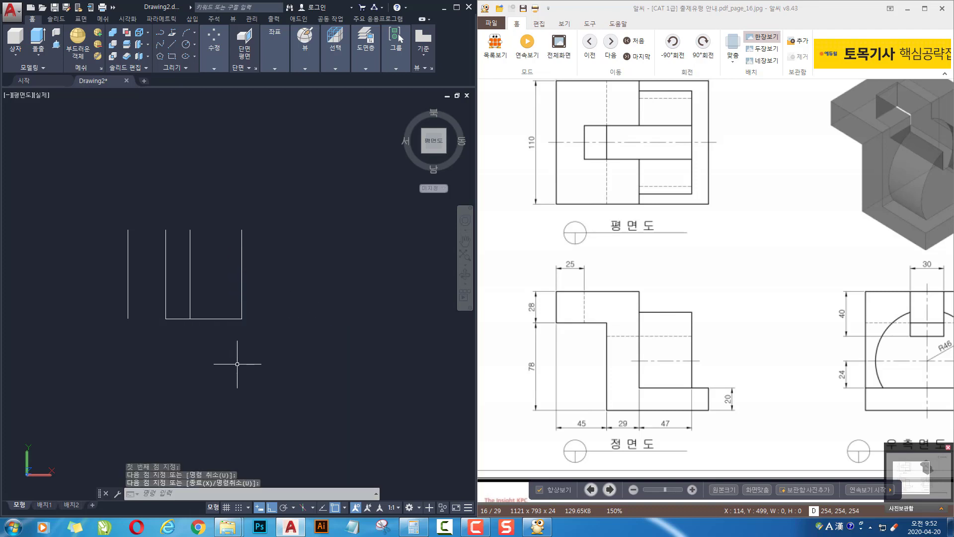
Offset the bottom edge 20 mm upward to mark the base thickness
text(o)
key(Return)
text(20)
key(Return)
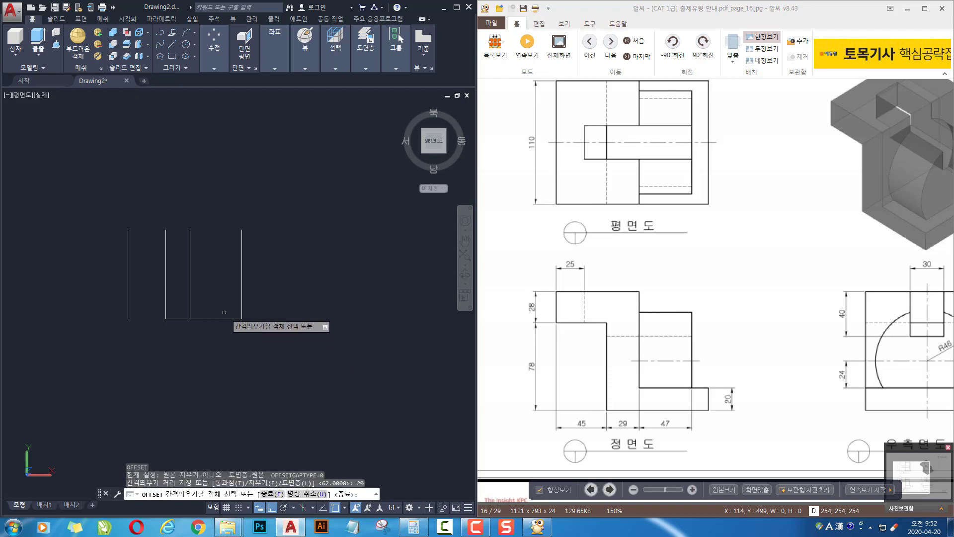
click(217, 317)
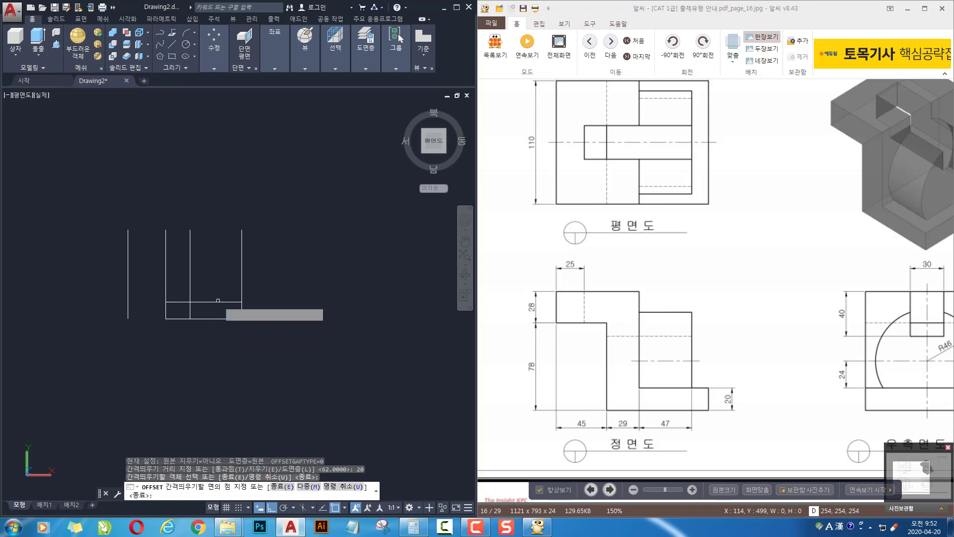
click(138, 263)
key(Return)
Draw the top edge from the upper end of the leftmost vertical line to that of the third vertical line
text(l)
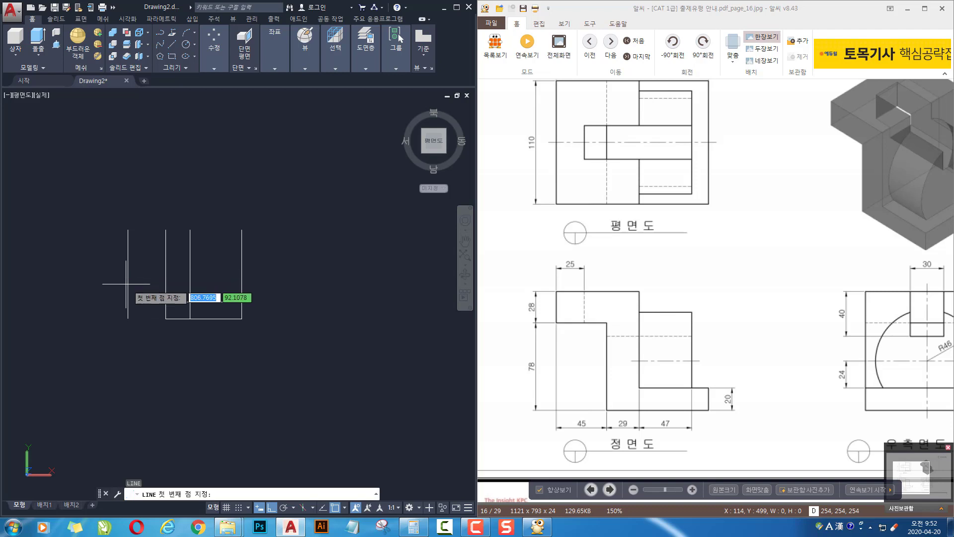
key(Return)
click(128, 230)
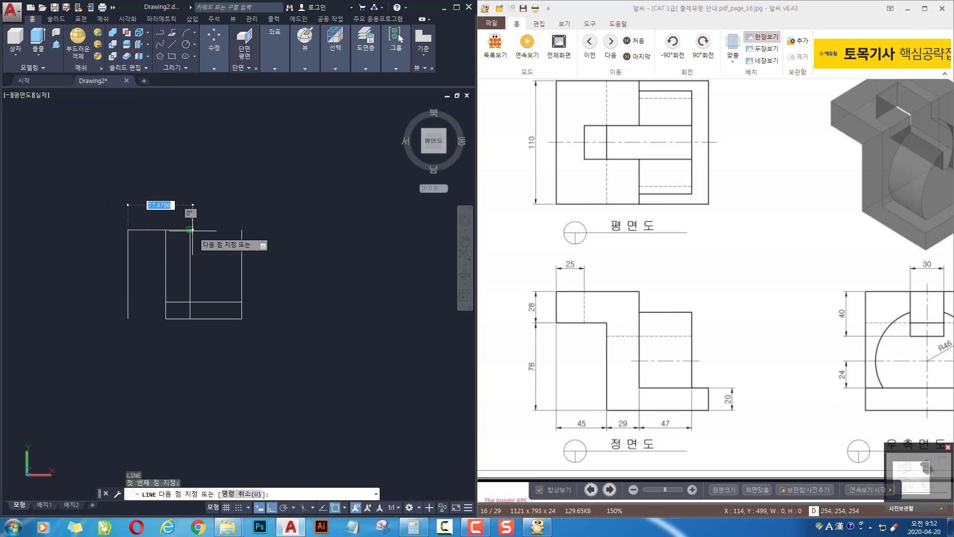
click(191, 229)
key(Return)
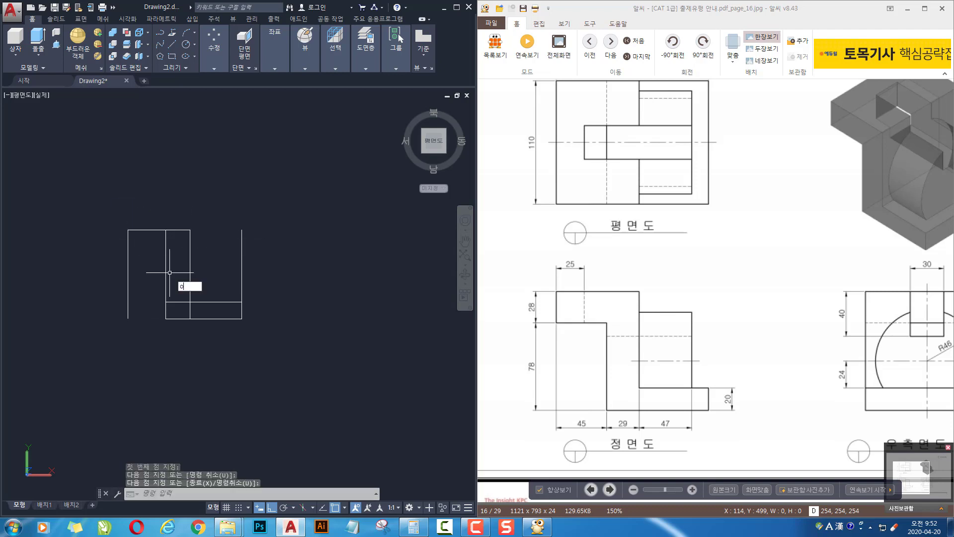
Offset the top edge 28 mm downward to mark the upper arm's thickness
text(o)
key(Return)
text(28)
key(Return)
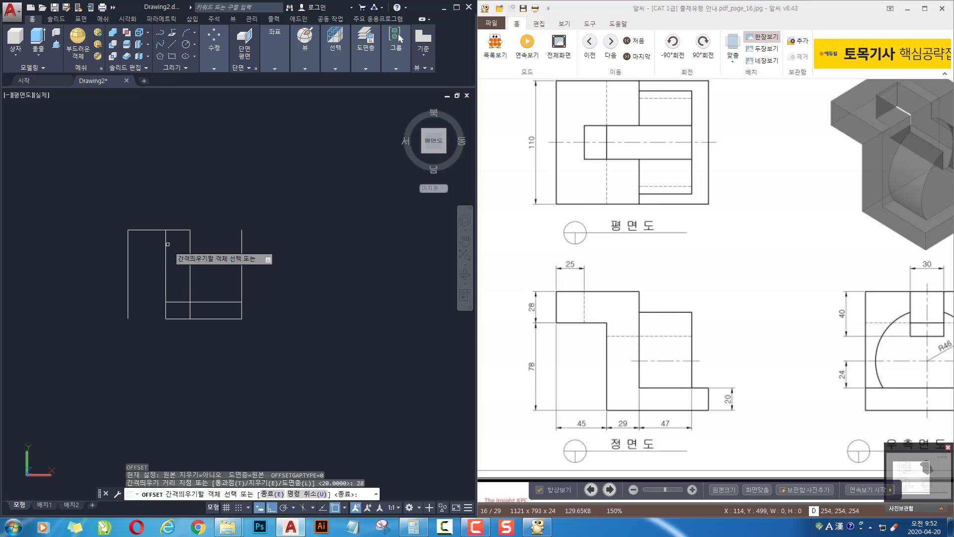
click(180, 231)
click(169, 269)
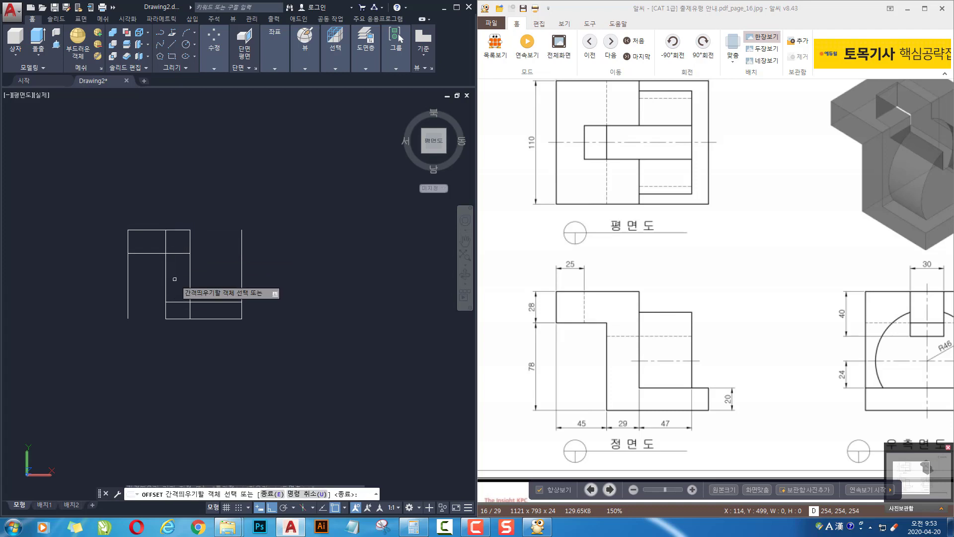
key(Return)
key(Escape)
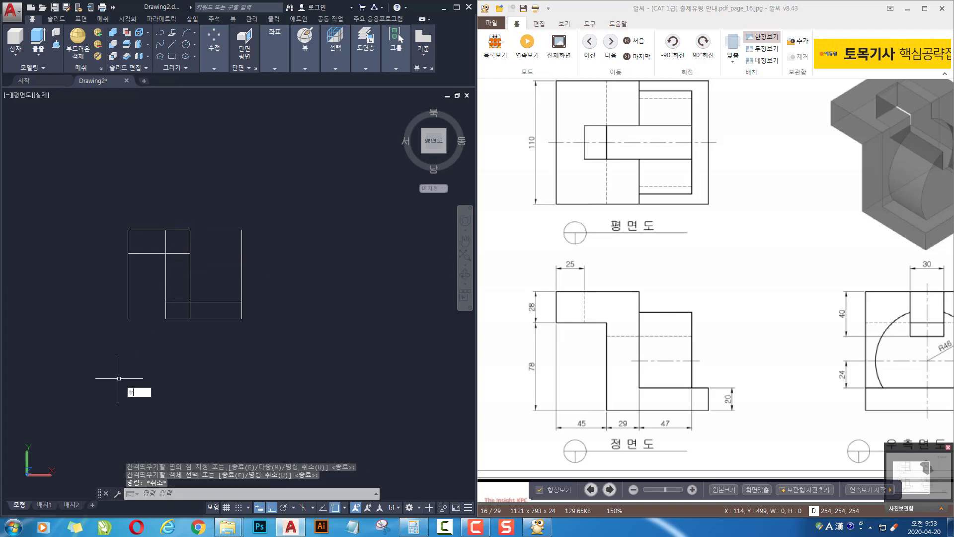
Trim the leftmost line below the upper arm and the inner segments where the arm meets the upright
key(Return)
key(Return)
click(140, 286)
click(98, 292)
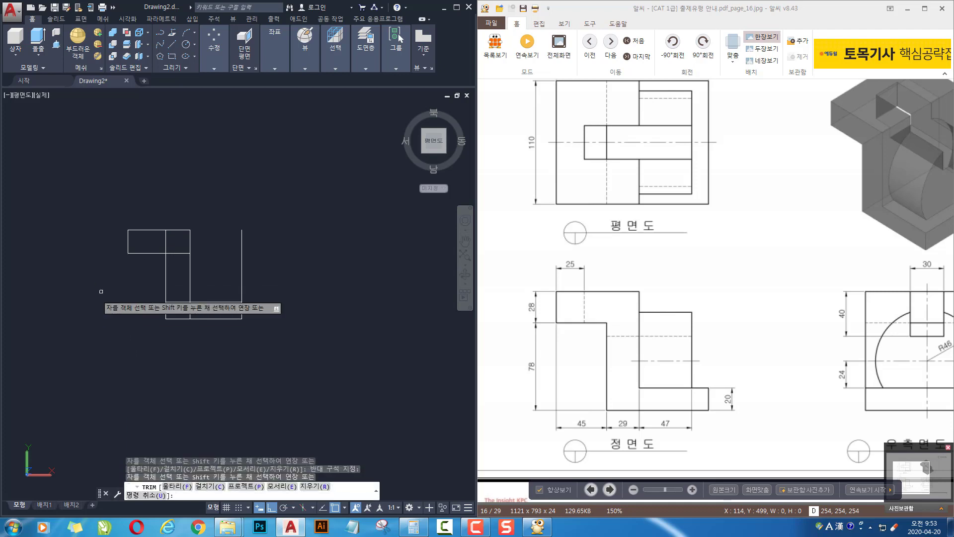
click(170, 242)
click(162, 244)
click(176, 253)
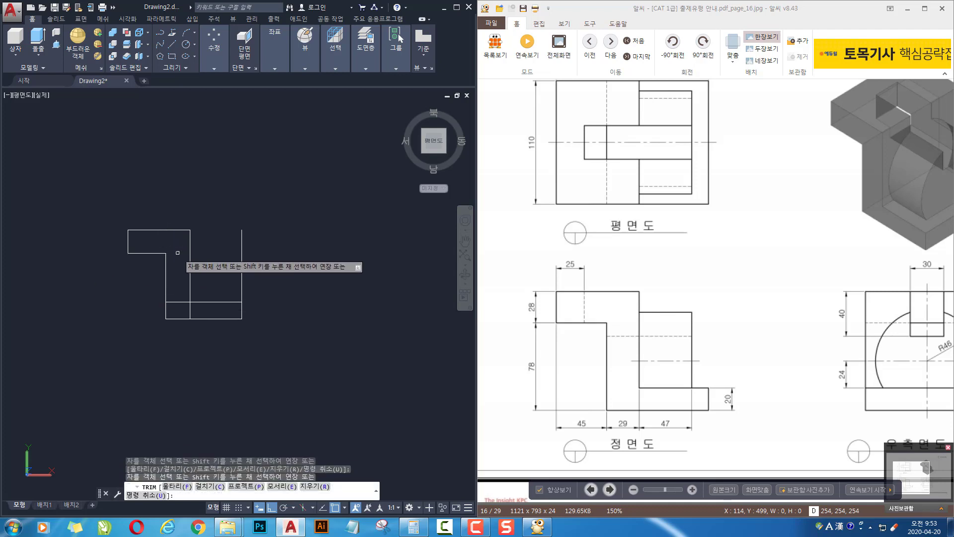
Trim the inner segments where the upright meets the base in the profile's lower corner
click(176, 311)
click(174, 298)
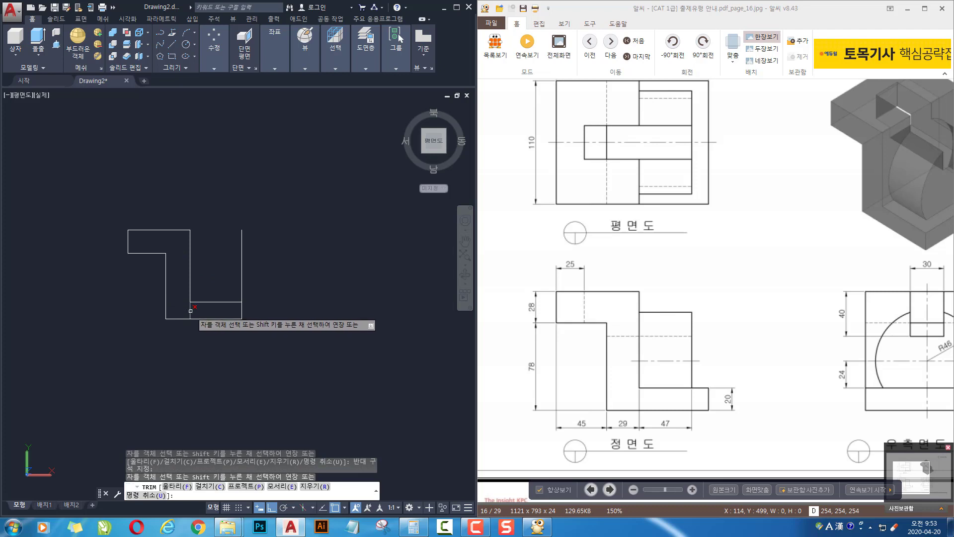
click(191, 311)
click(254, 281)
click(259, 266)
key(Return)
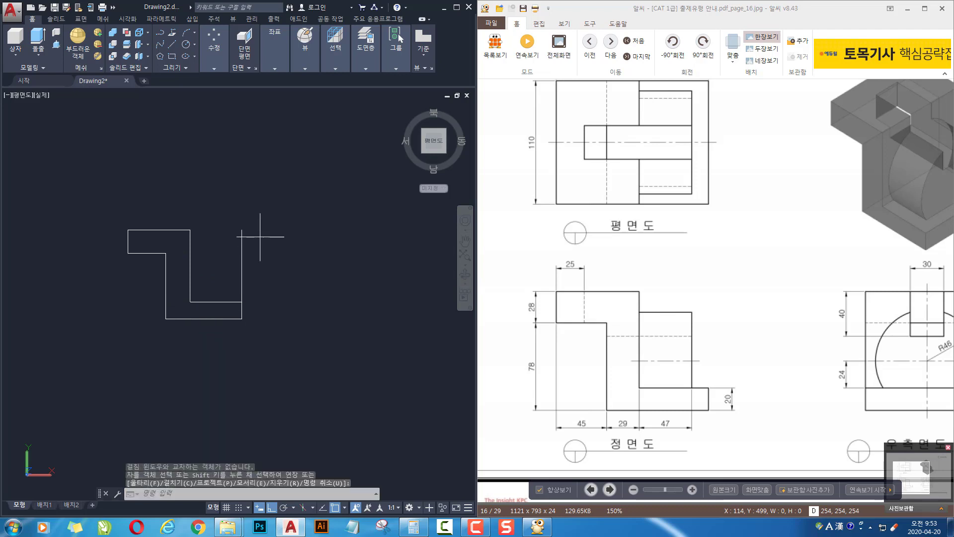
click(241, 239)
click(220, 243)
key(Escape)
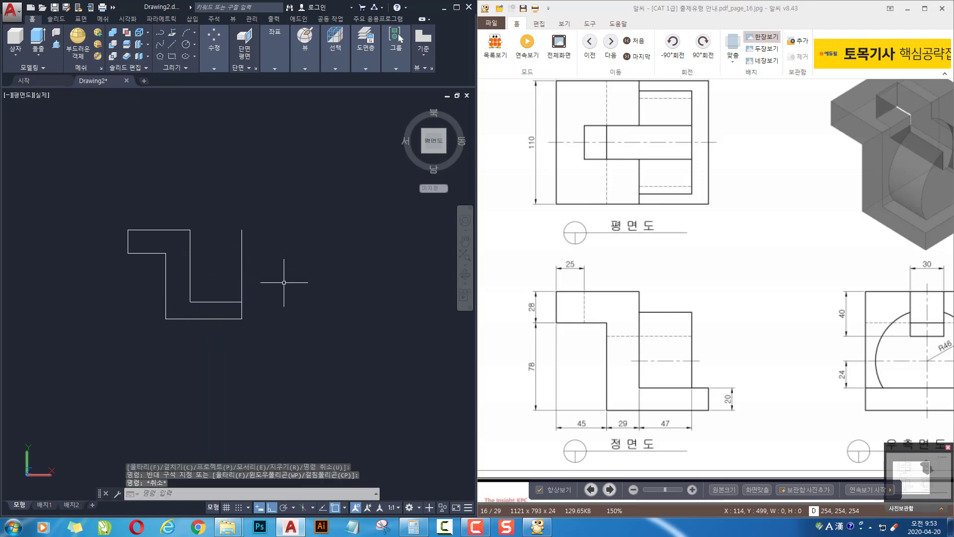
Trim the rightmost vertical line above the base of the stepped profile
key(Return)
click(322, 275)
click(229, 284)
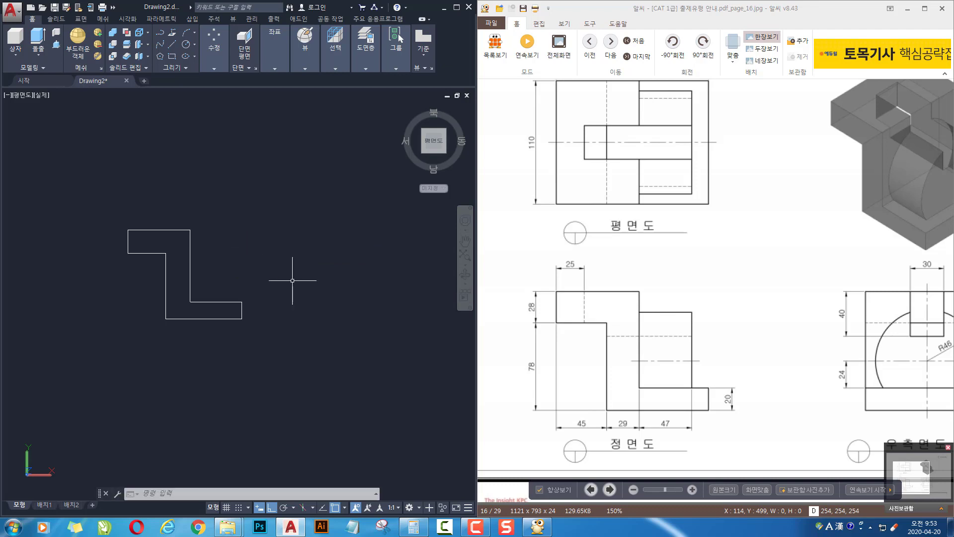
key(Escape)
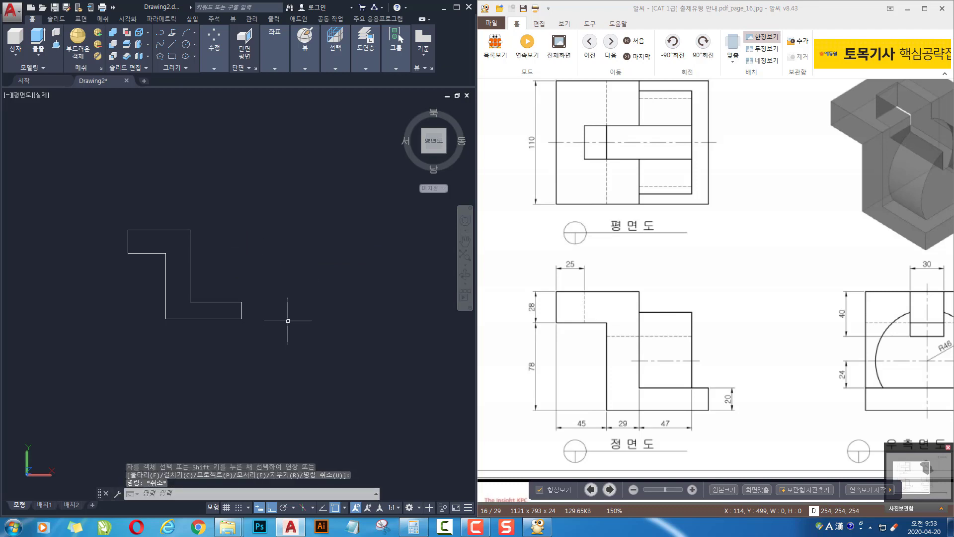
Join all segments of the stepped profile into one closed polyline
text(j)
key(Return)
click(302, 190)
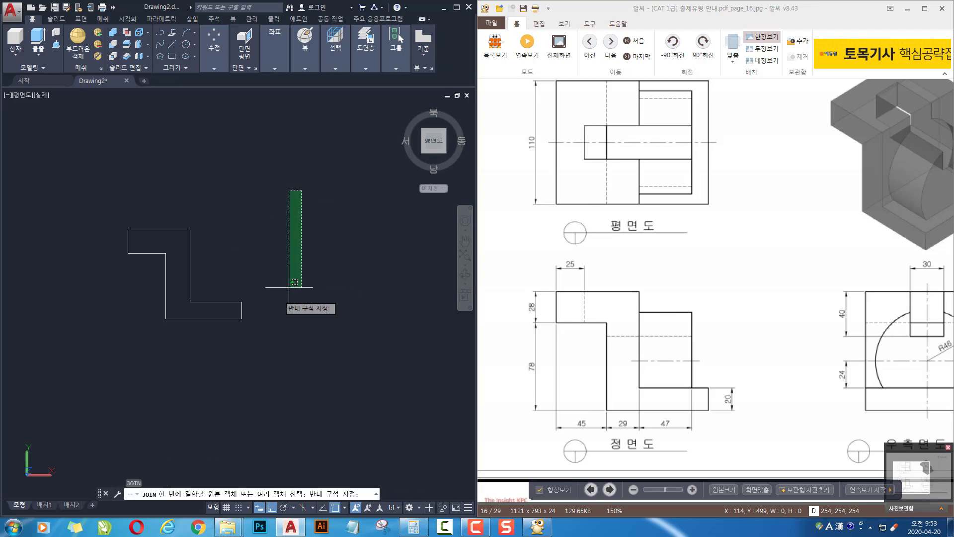
click(64, 370)
key(Return)
key(Escape)
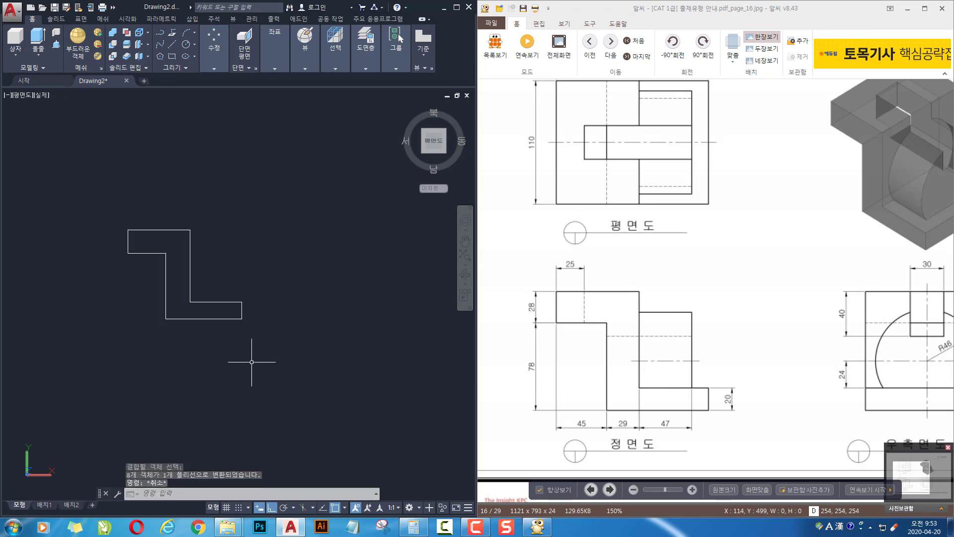
Draw a circle of radius 46 mm in the free space beside the stepped profile
mouse_move(261, 357)
middle_down()
mouse_move(296, 353)
mouse_move(223, 365)
middle_up()
scroll(296, 352, down, 2)
middle_drag(310, 353, 257, 356)
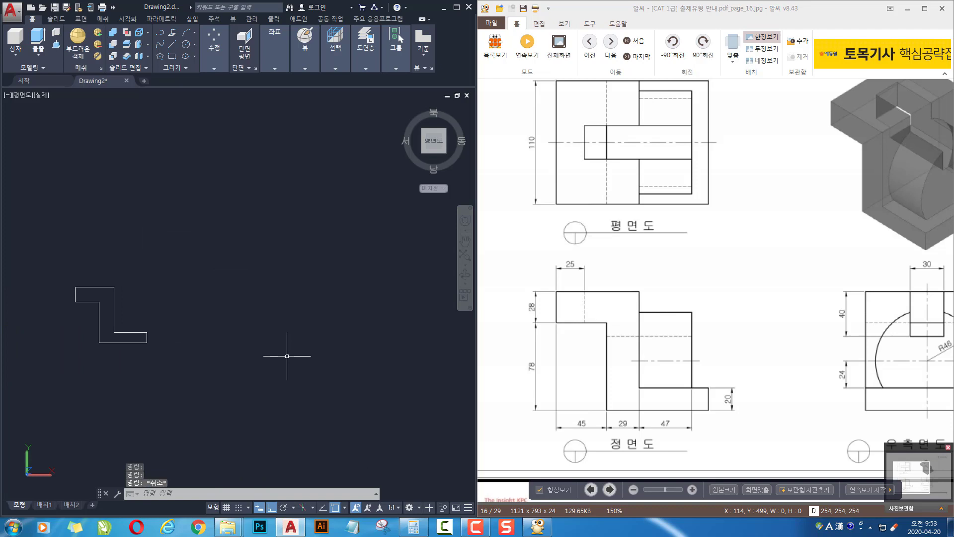
key(Return)
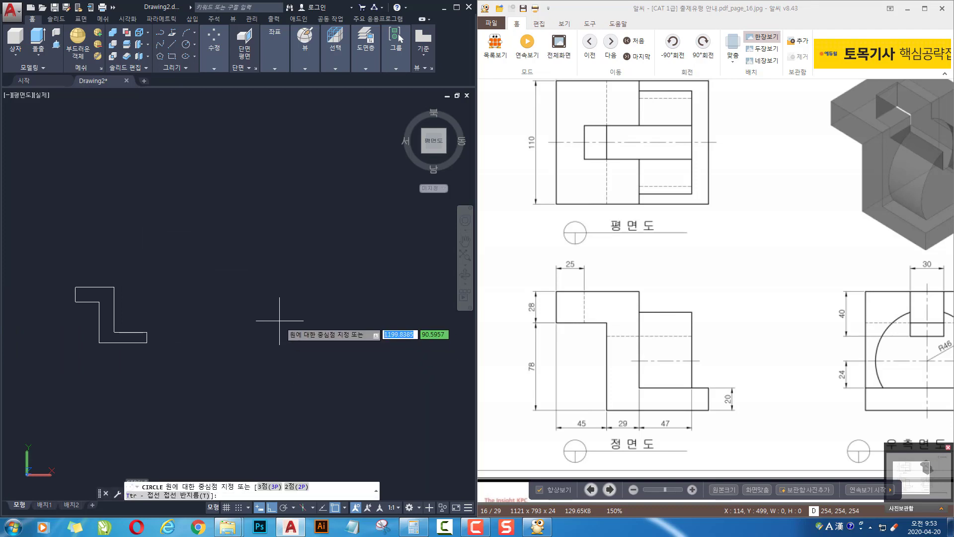
click(283, 306)
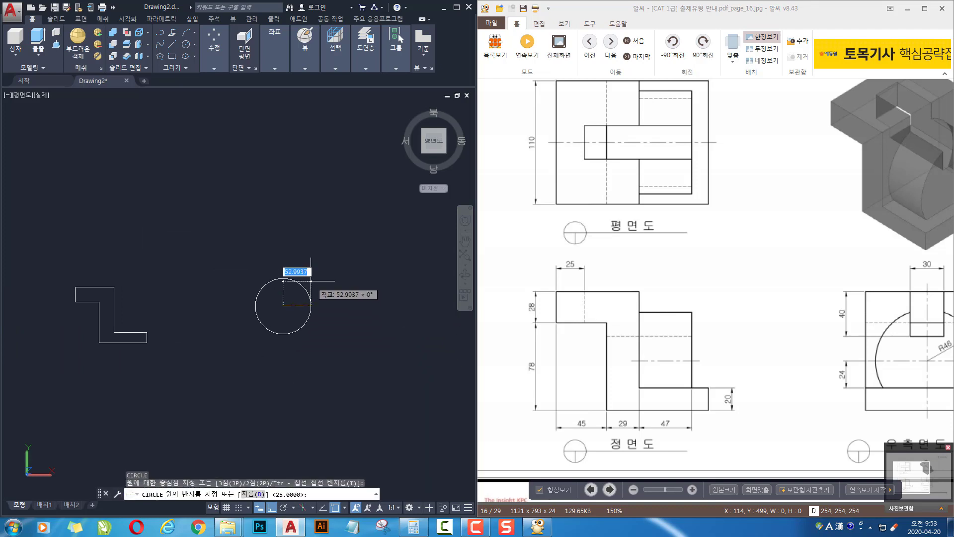
text(46)
key(Return)
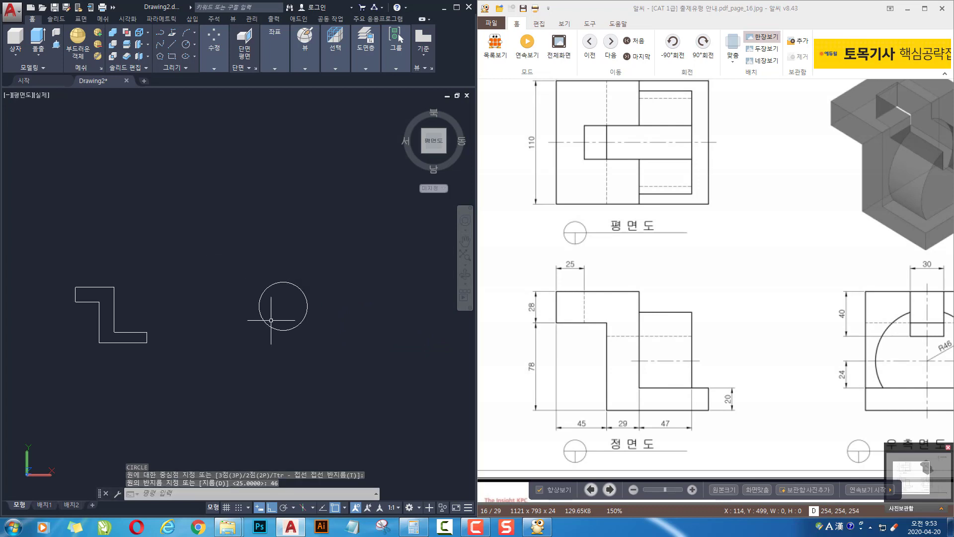
middle_drag(285, 323, 264, 356)
key(F12)
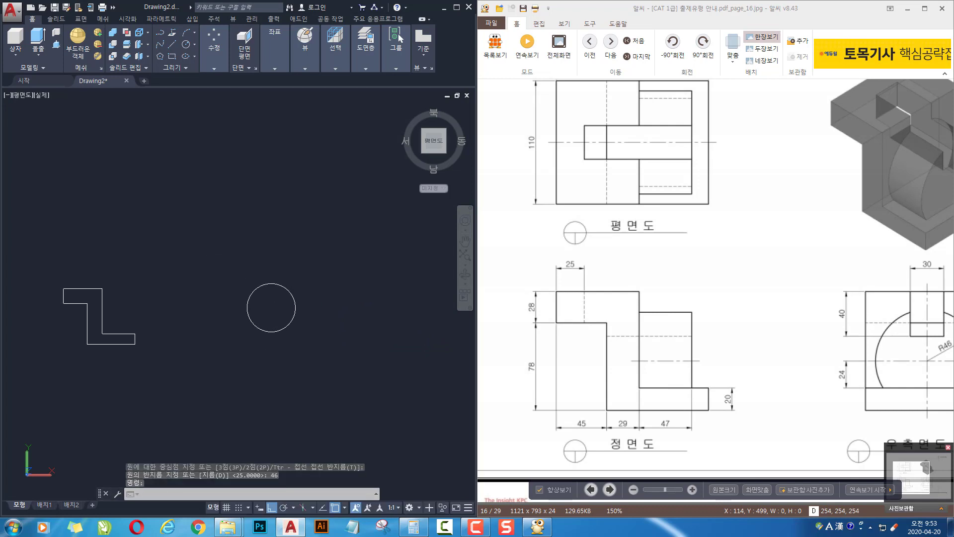
key(Escape)
Draw a horizontal diameter line across the circle between its two side quadrant points
drag(673, 353, 590, 351)
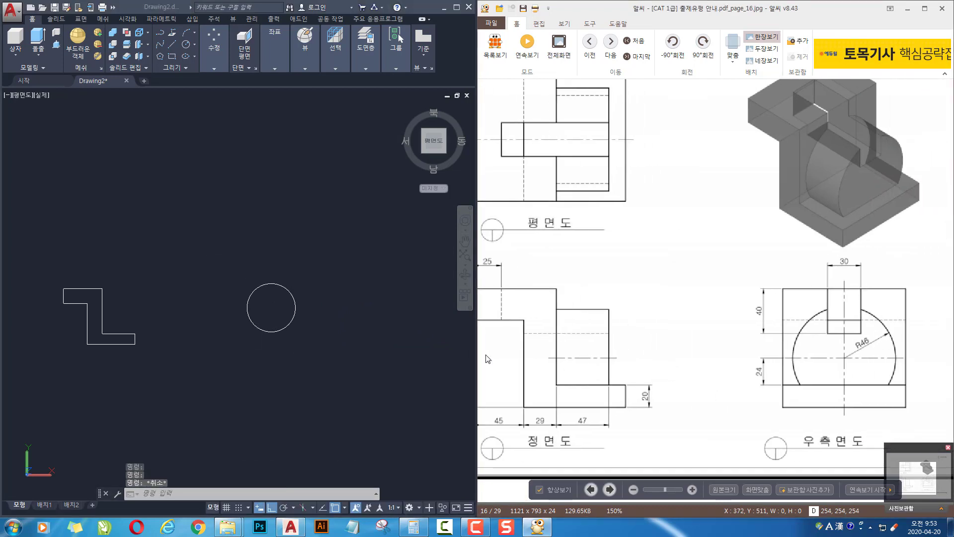
click(274, 311)
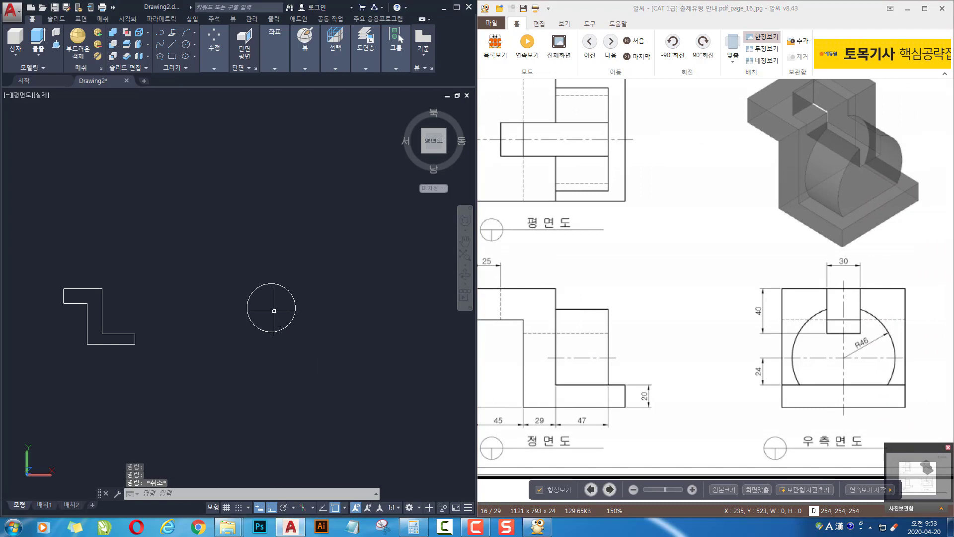
text(l)
key(Return)
click(247, 308)
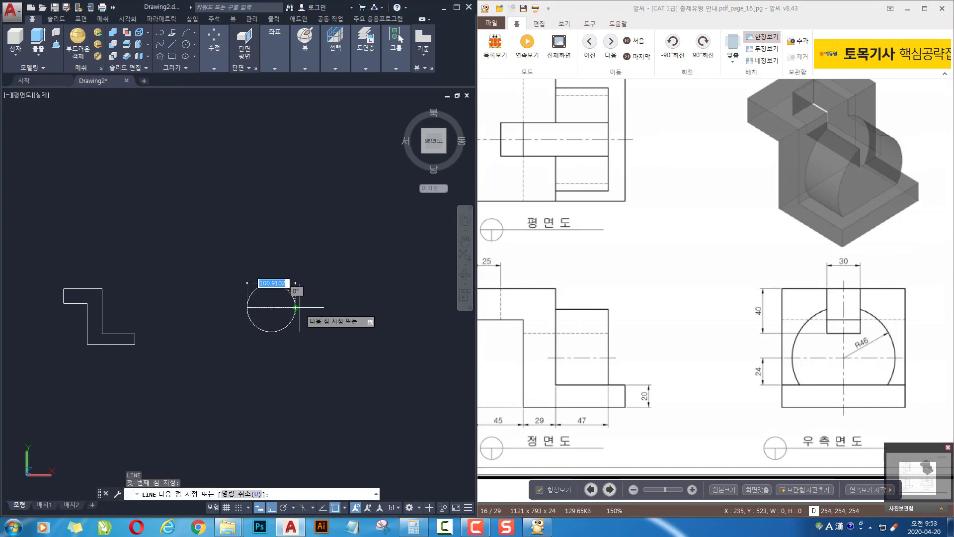
click(296, 307)
key(Return)
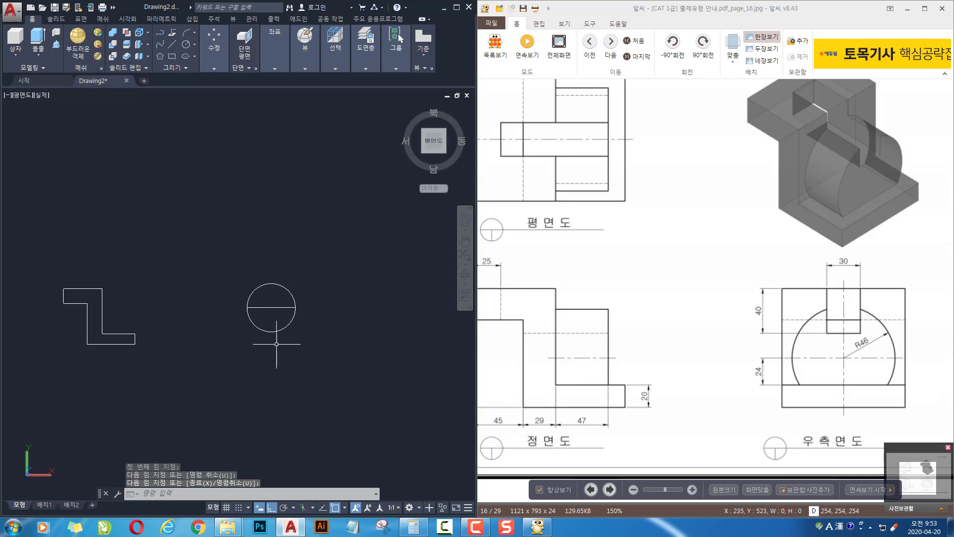
Offset the circle's horizontal diameter line 24 mm downward
text(o)
key(Return)
text(24)
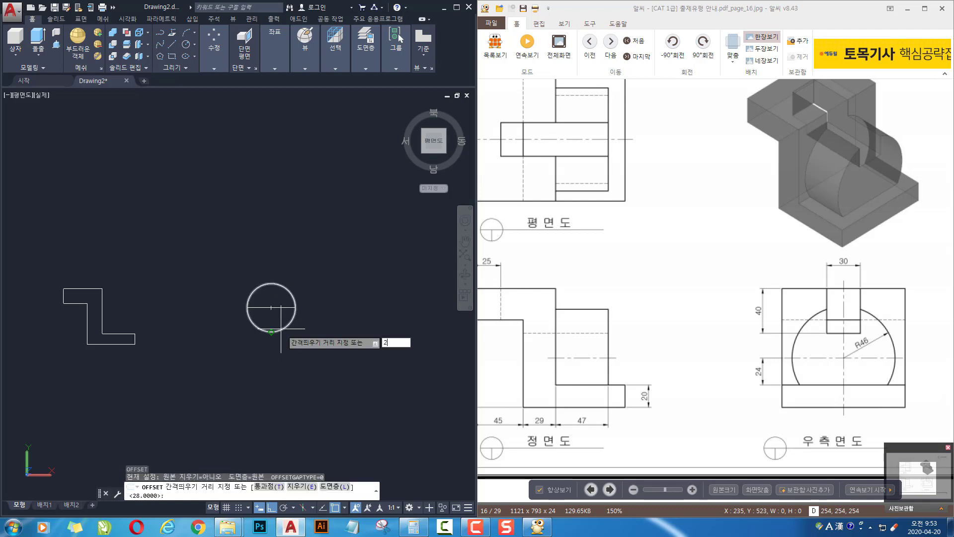
key(Return)
click(271, 308)
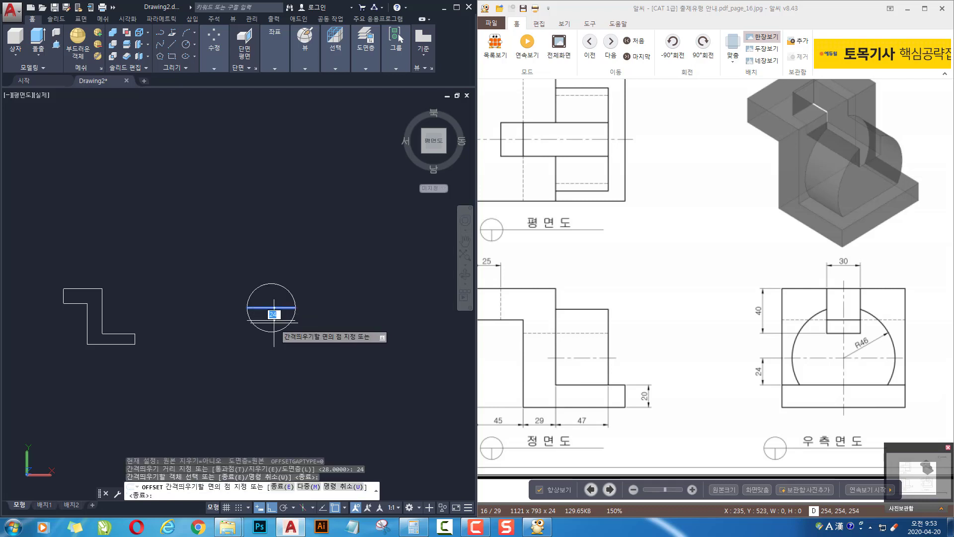
click(273, 321)
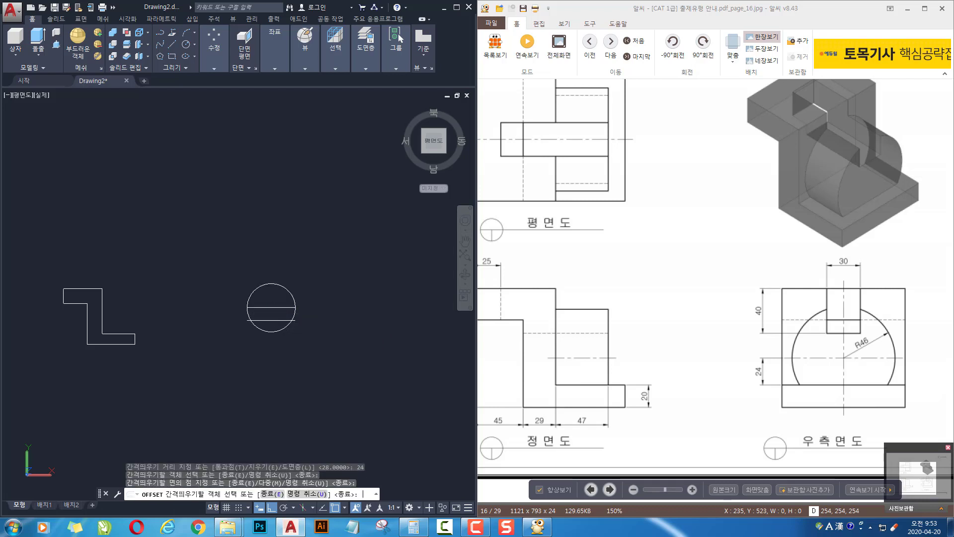
scroll(279, 330, up, 2)
key(Escape)
click(247, 305)
key(Escape)
Trim the circle below the offset line and the ends of that line outside the circle
middle_drag(285, 329, 344, 327)
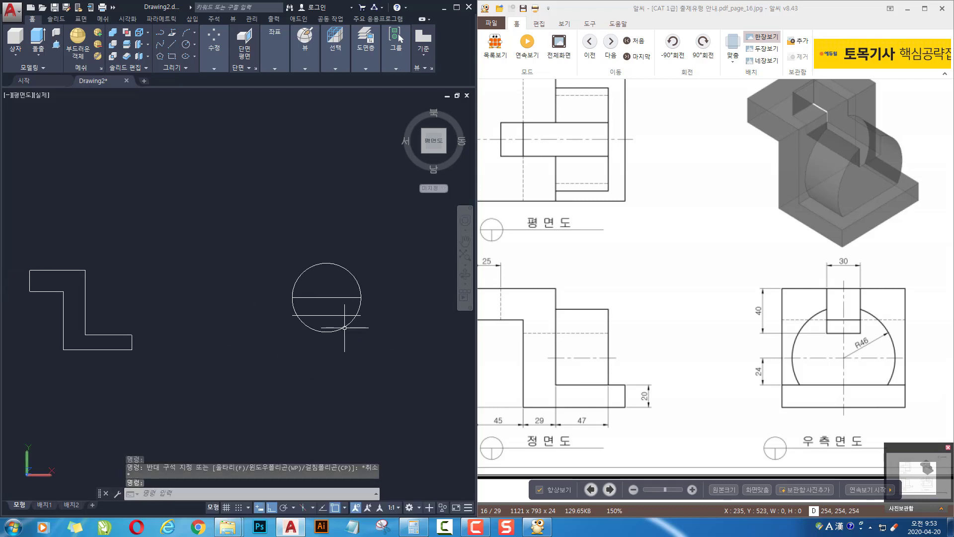
scroll(345, 328, up, 3)
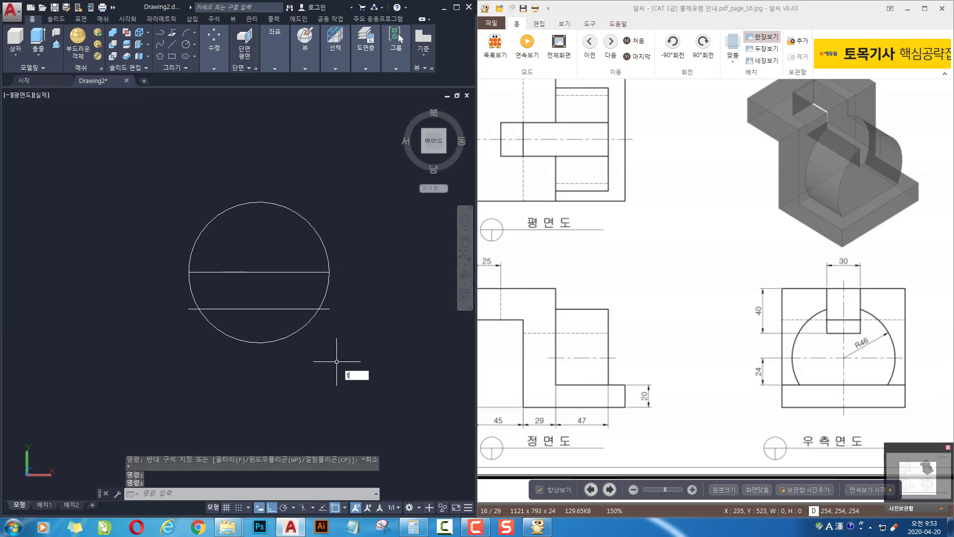
text(tr)
key(Return)
click(330, 331)
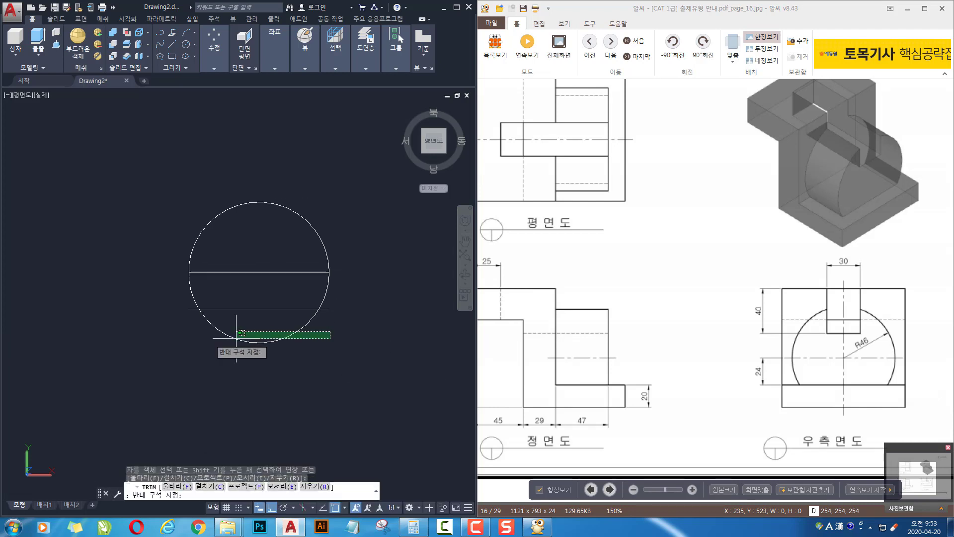
click(242, 338)
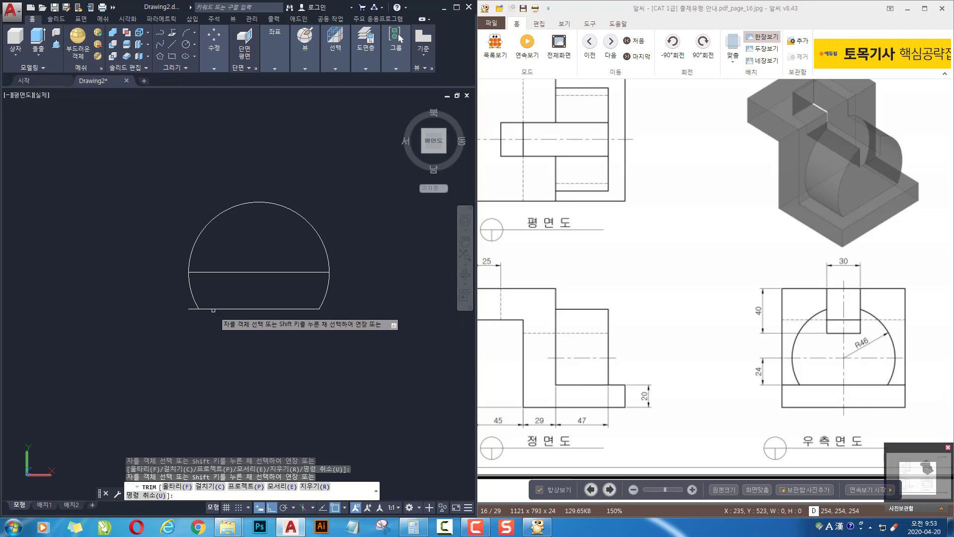
key(Return)
Erase the diameter line inside the trimmed circle
click(273, 252)
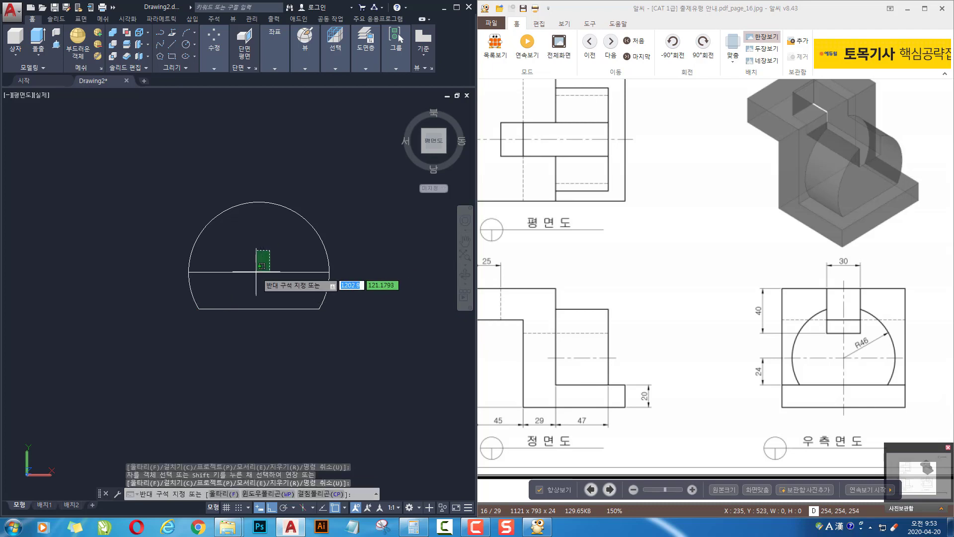
click(262, 282)
key(Delete)
Draw a rectangle 30 mm wide and 40 mm high for the slot, beside the trimmed circle
scroll(271, 348, down, 2)
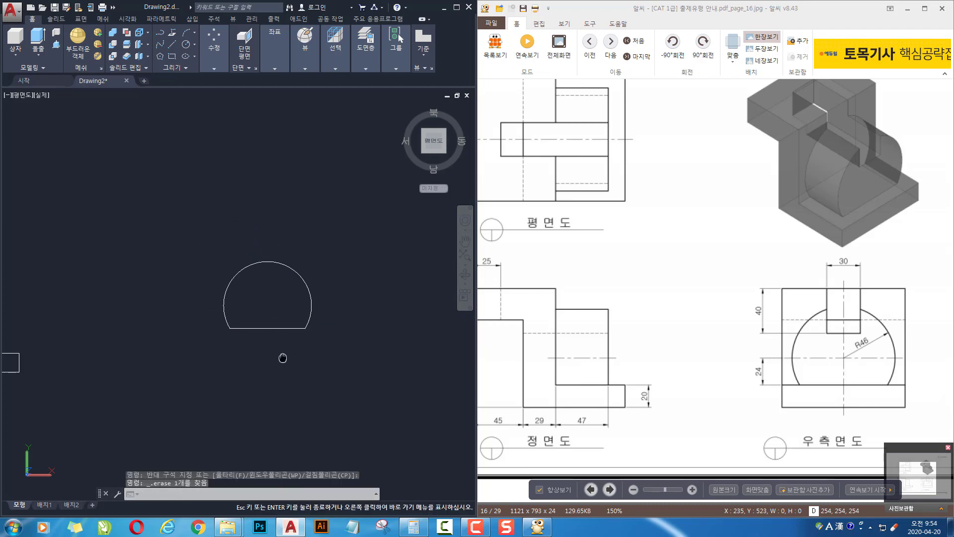
scroll(283, 355, down, 3)
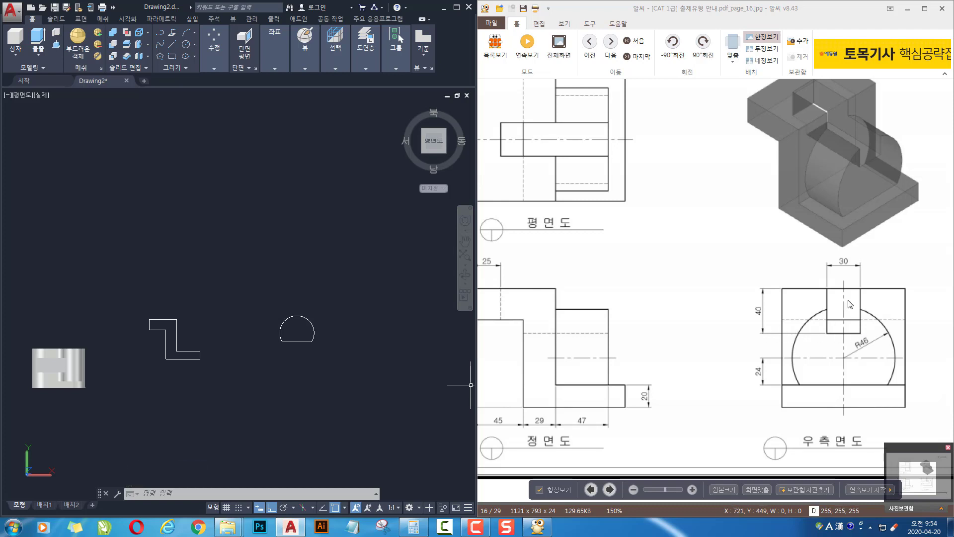
click(289, 267)
click(348, 289)
middle_drag(376, 356, 327, 354)
key(Escape)
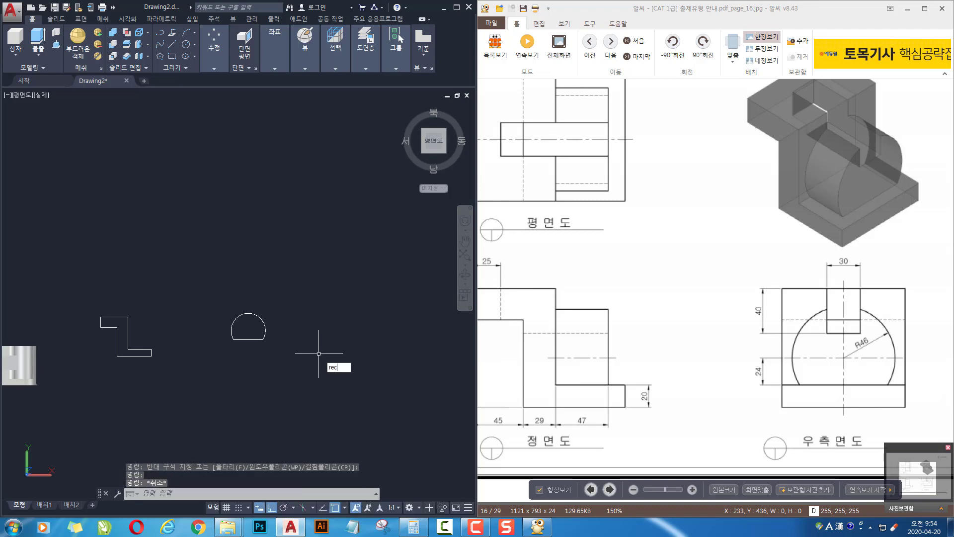
text(rec)
key(Return)
click(323, 332)
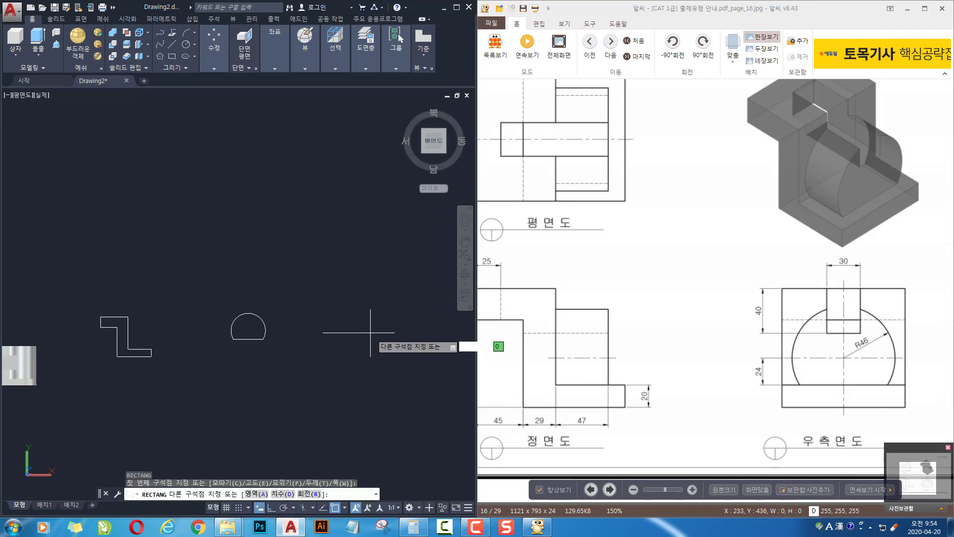
key(F8)
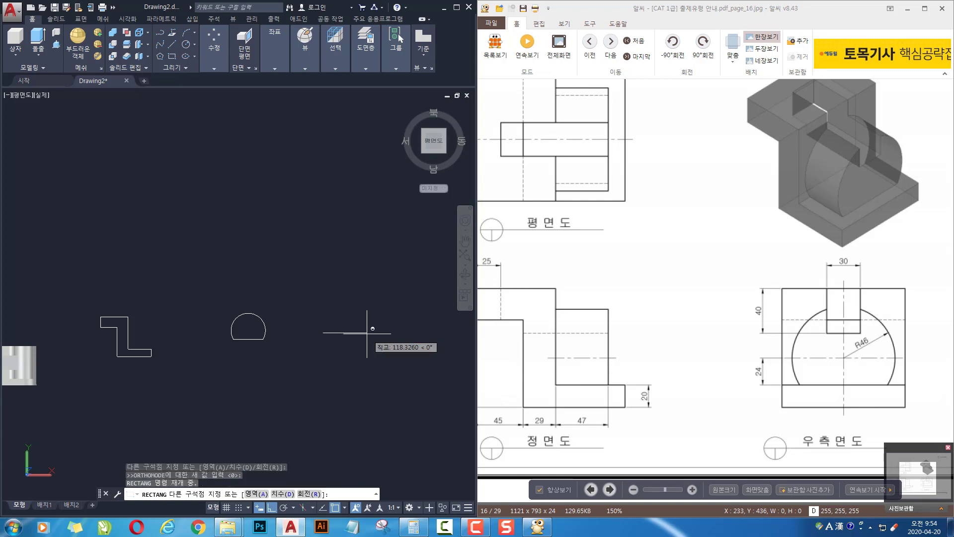
key(F8)
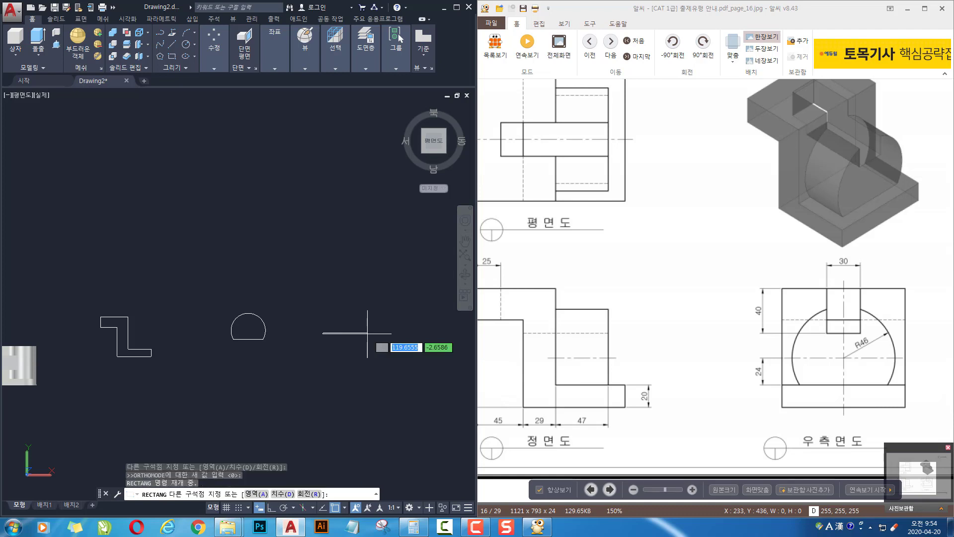
text(30)
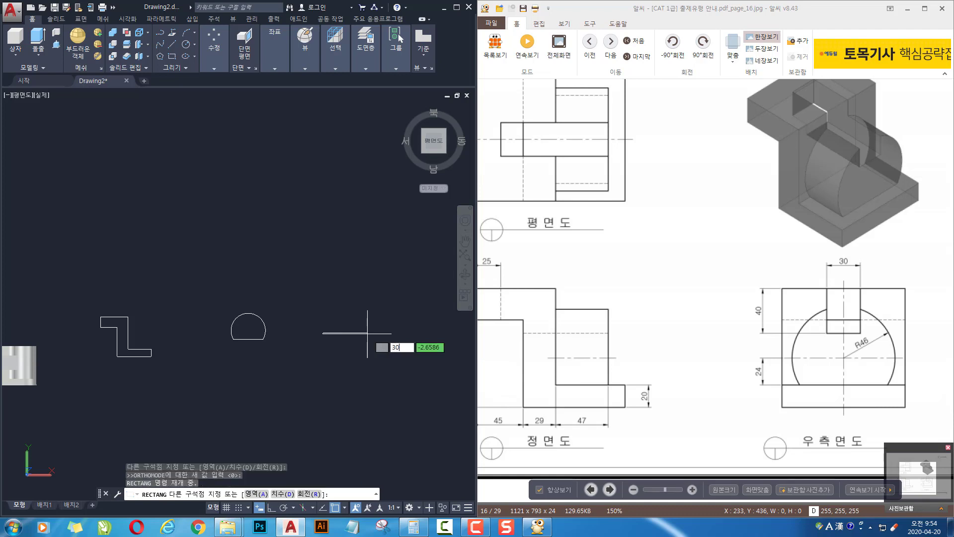
key(Tab)
text(40)
key(Return)
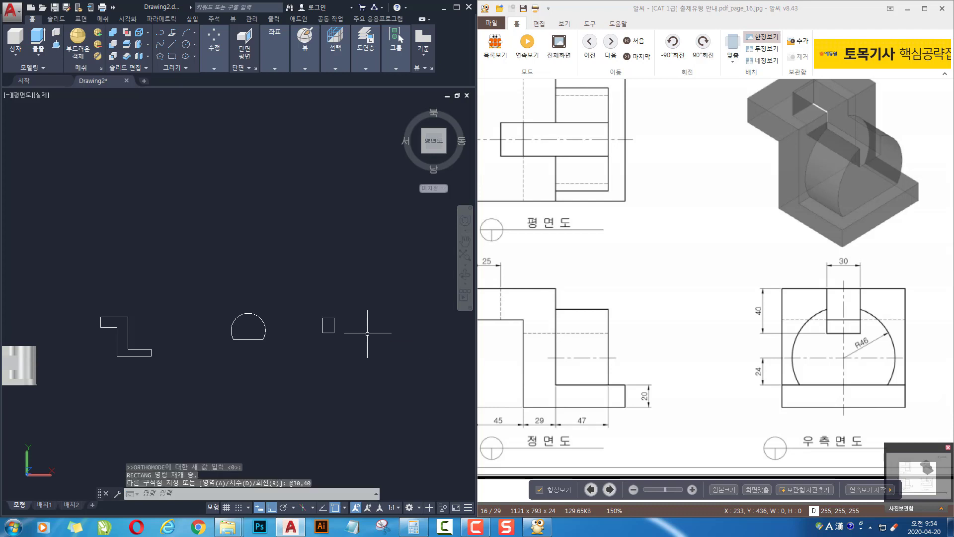
Switch the model to the southeast isometric view (남동 등각투영) with the three profiles in sight
scroll(348, 328, up, 5)
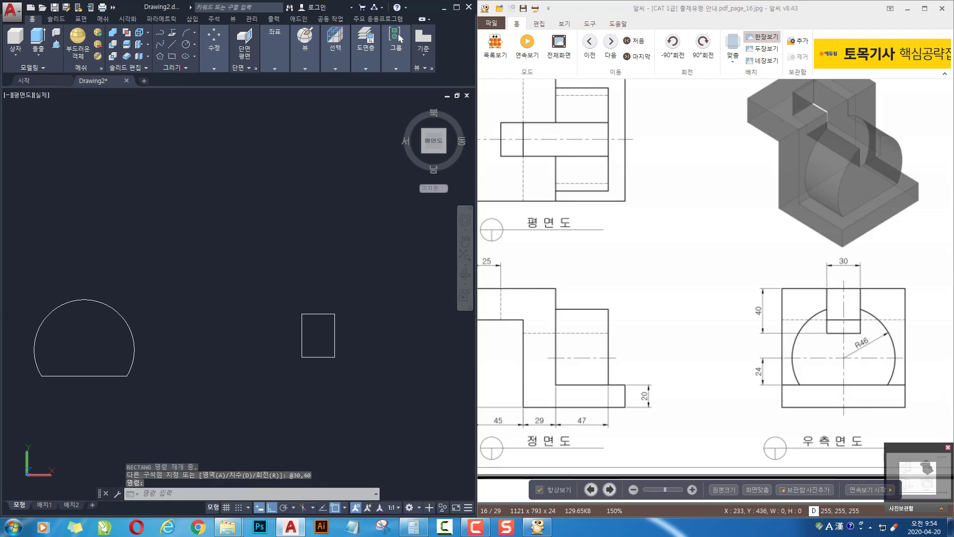
mouse_move(340, 364)
middle_down()
mouse_move(349, 358)
mouse_move(271, 357)
mouse_move(306, 363)
middle_up()
scroll(263, 354, down, 2)
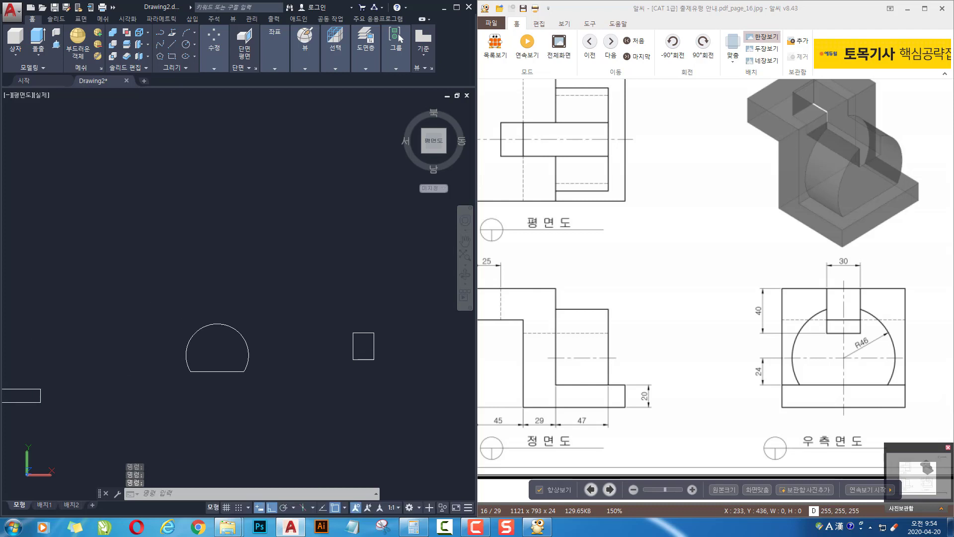
middle_drag(74, 332, 148, 331)
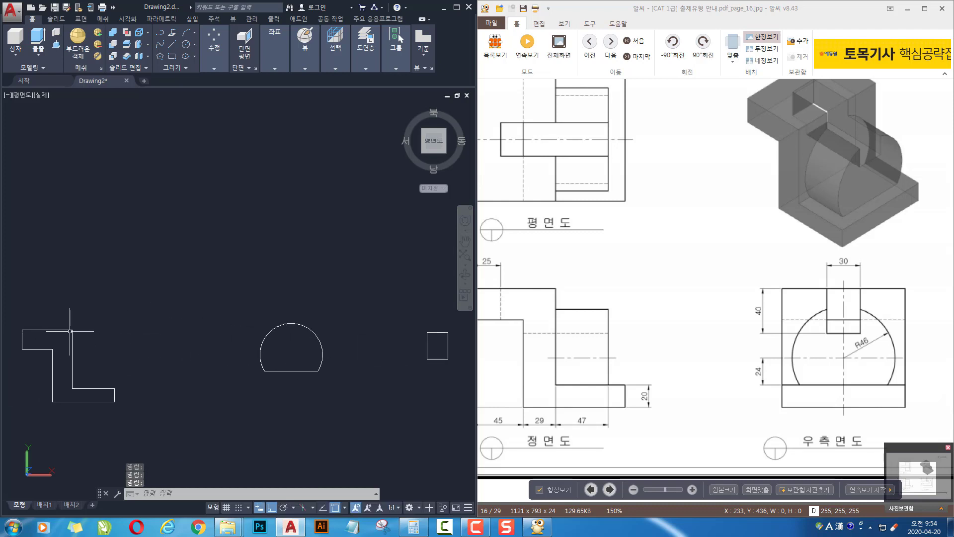
scroll(300, 361, down, 2)
middle_drag(309, 360, 273, 359)
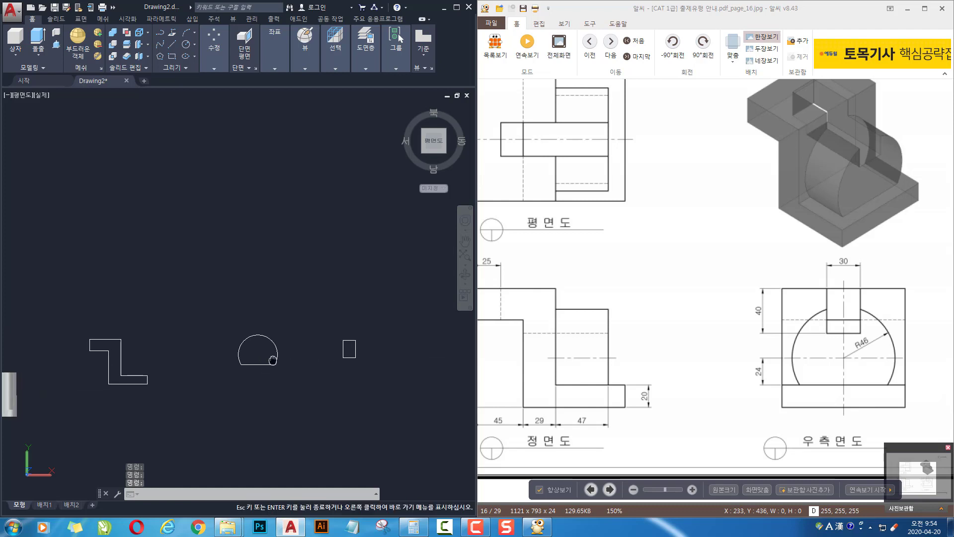
click(21, 95)
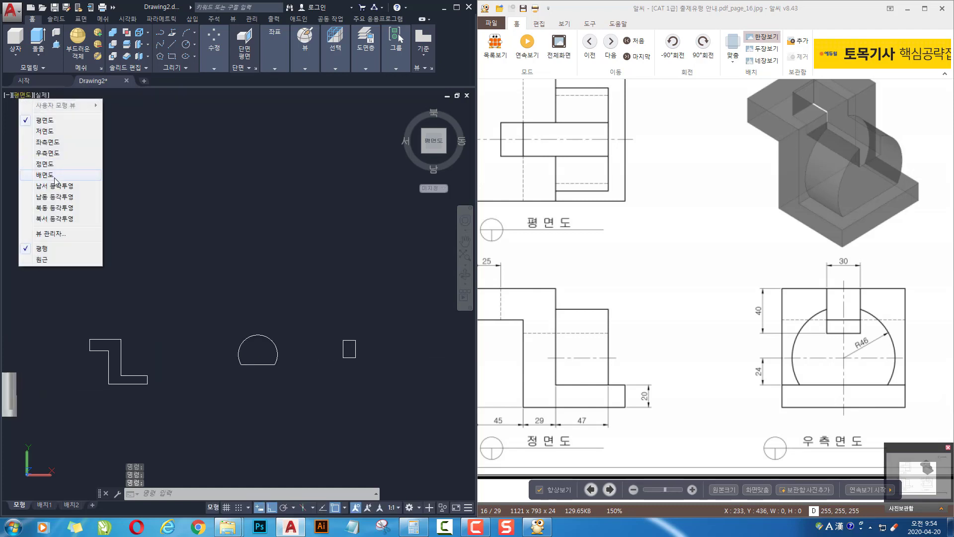
click(59, 201)
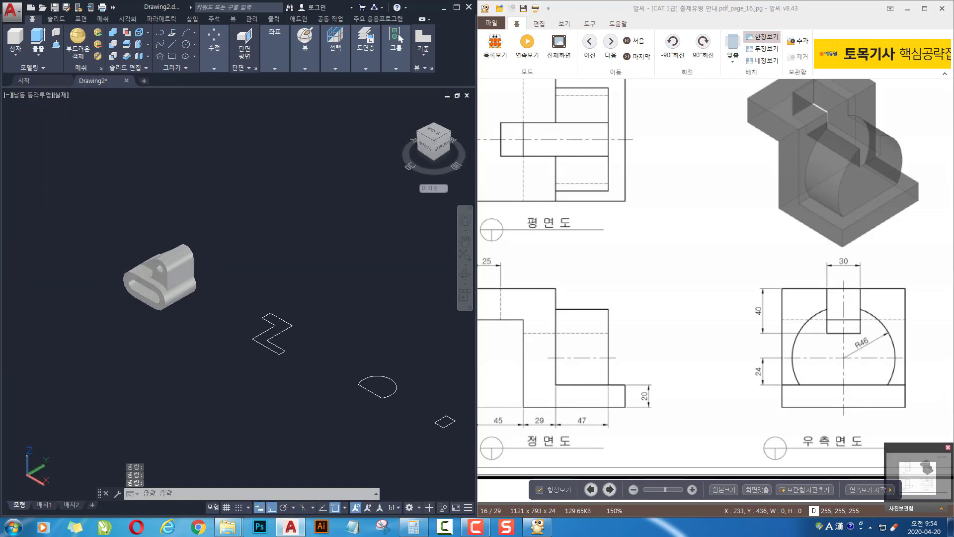
Extrude the closed stepped profile 110 mm into a solid
mouse_move(679, 233)
mouse_down()
mouse_move(778, 316)
mouse_move(781, 350)
mouse_up()
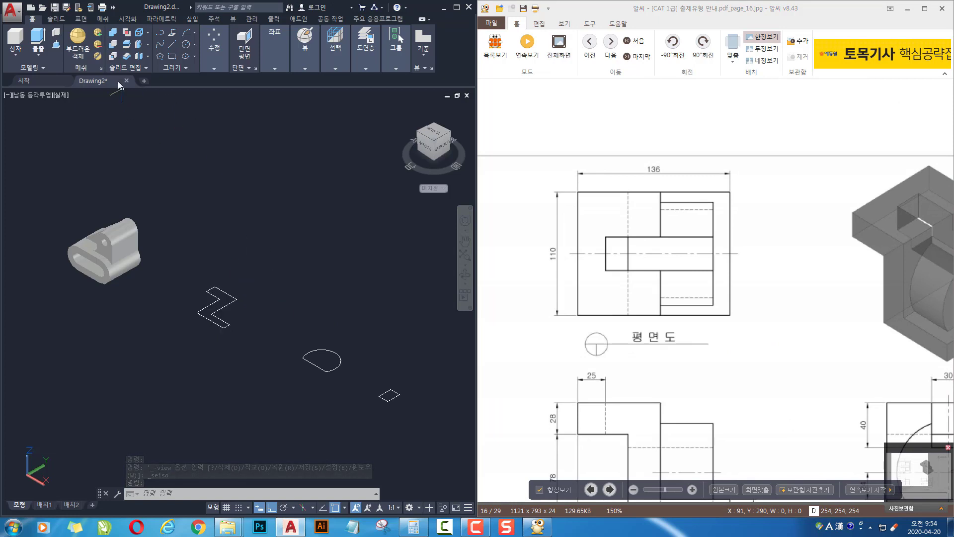
click(33, 38)
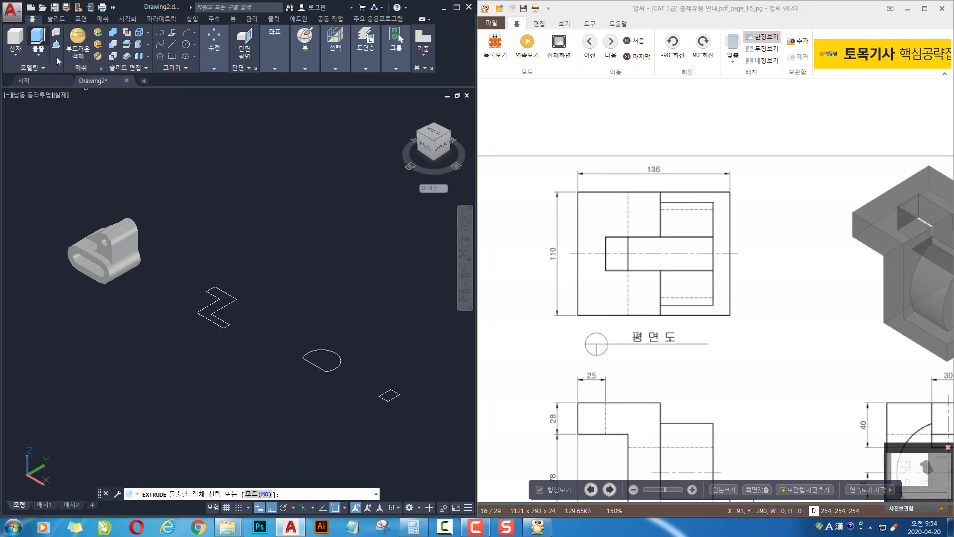
click(230, 298)
key(Return)
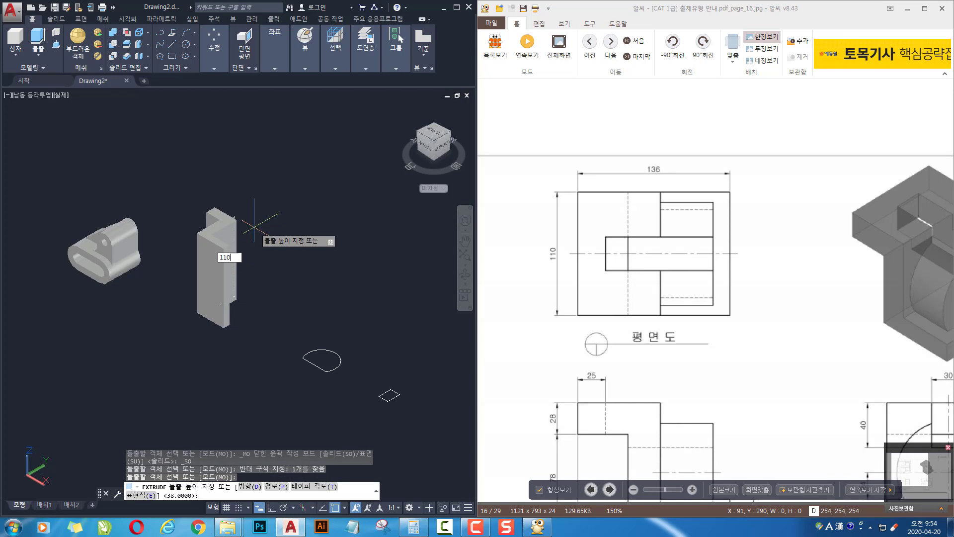
text(110)
key(Return)
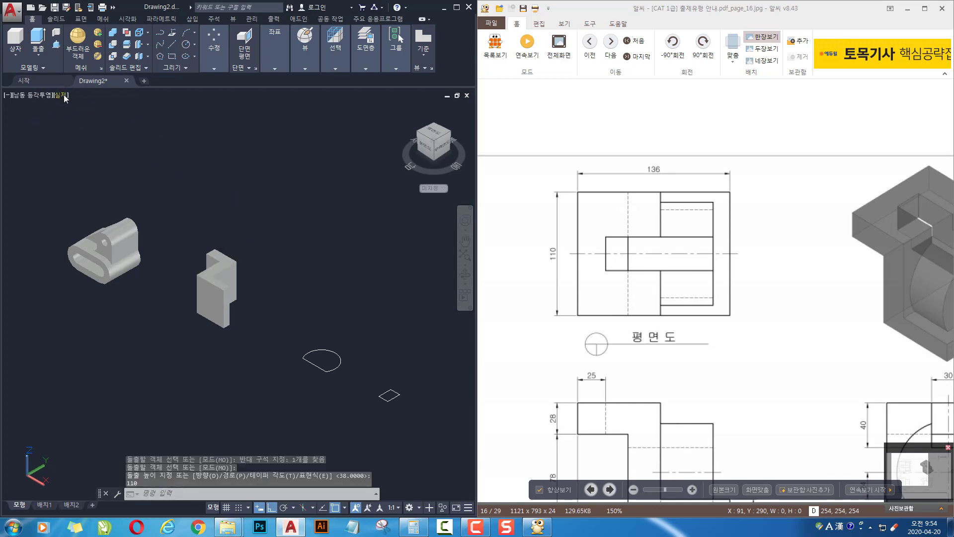
Change the visual style of the model view to 2D wireframe (2D 와이어프레임)
click(60, 96)
click(98, 121)
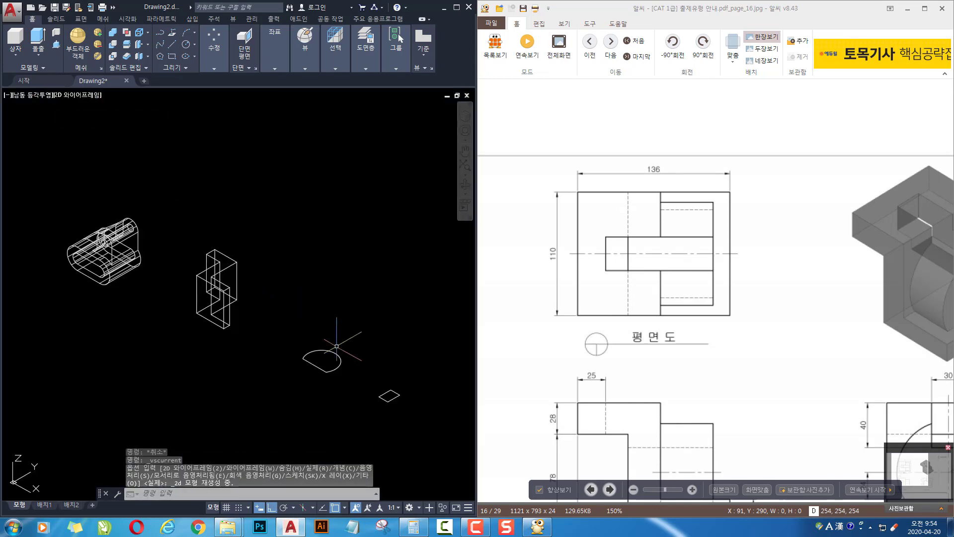
scroll(302, 336, up, 4)
scroll(350, 360, down, 2)
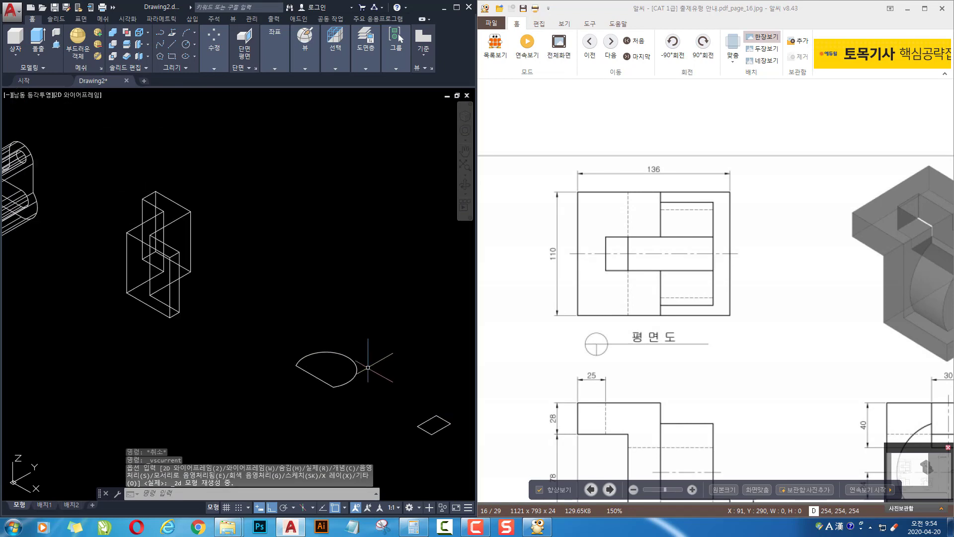
middle_drag(367, 369, 343, 354)
mouse_move(729, 376)
mouse_down()
mouse_move(680, 373)
mouse_move(586, 290)
mouse_move(656, 296)
mouse_up()
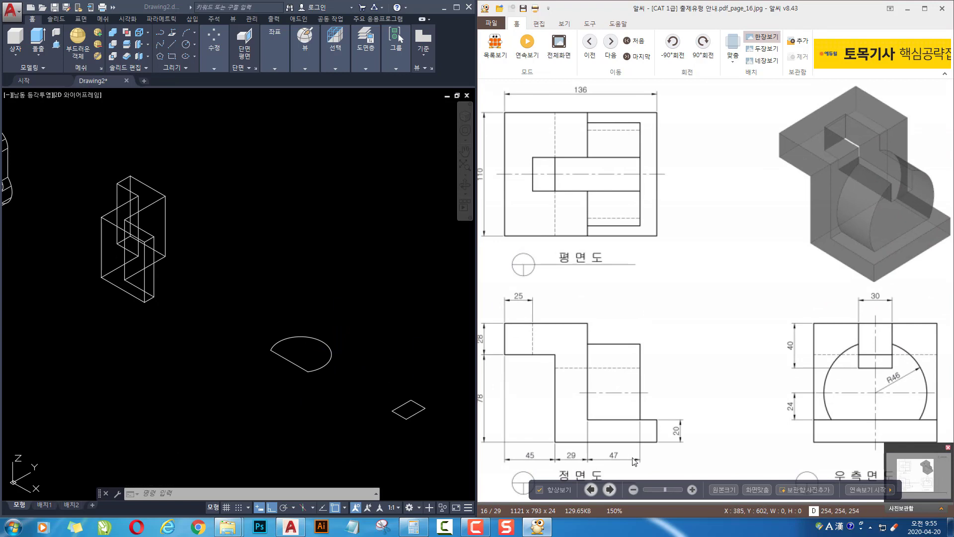
click(354, 345)
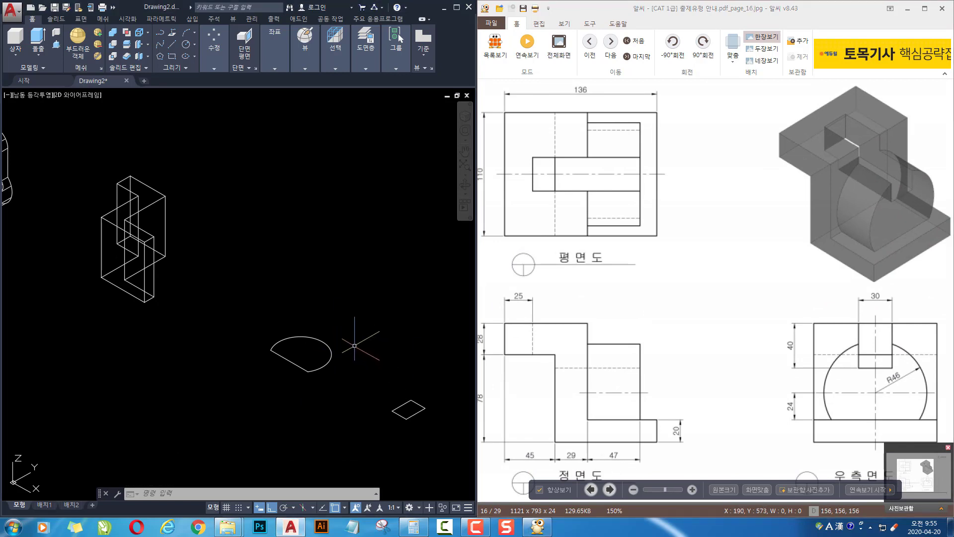
click(38, 37)
click(331, 346)
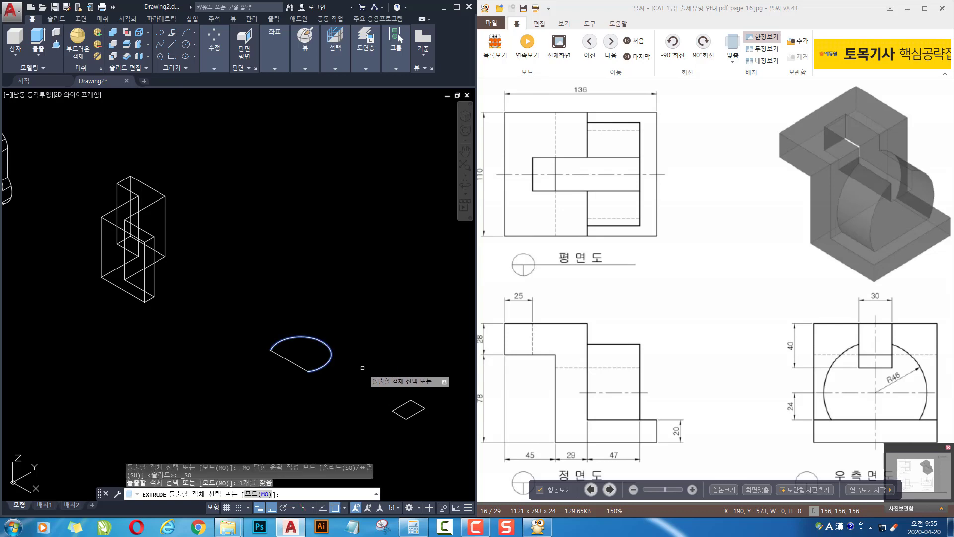
key(Escape)
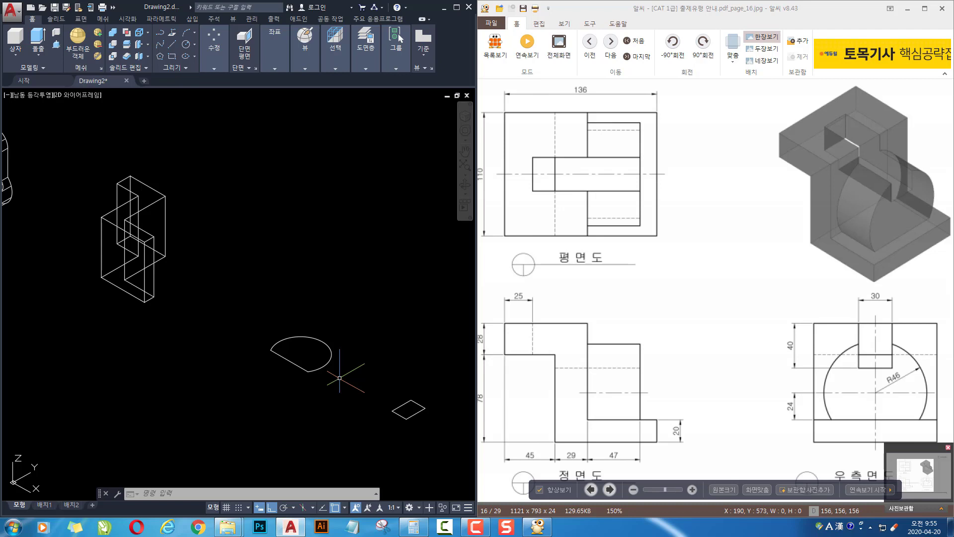
Join the R46 arc and its straight base line into one closed profile
text(j)
key(Return)
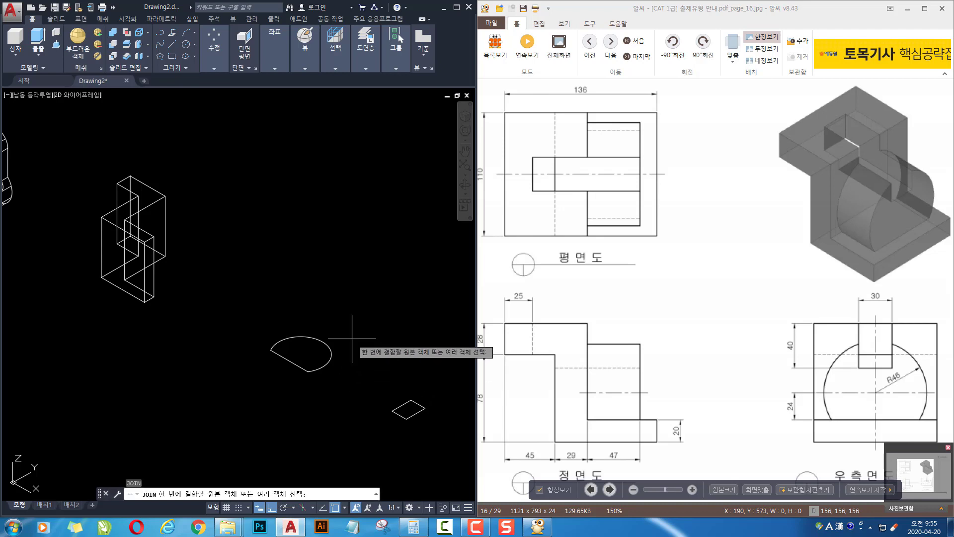
click(354, 340)
click(206, 423)
key(Return)
key(Return)
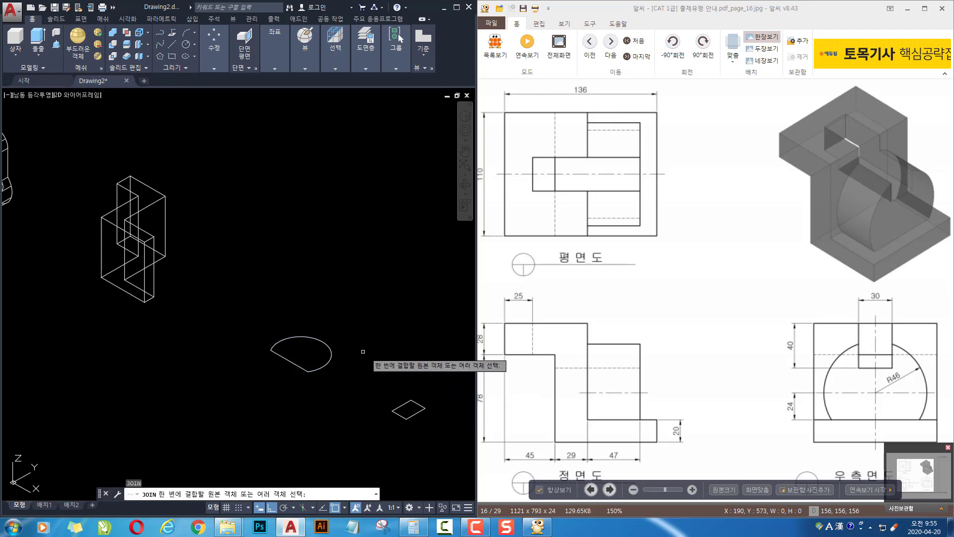
key(Escape)
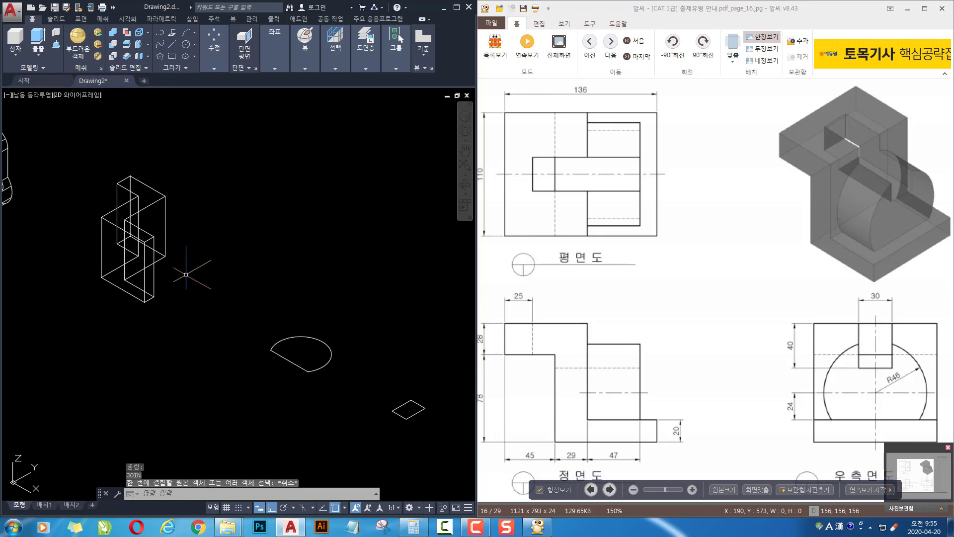
Extrude the joined R46 circle profile 47 mm into a solid
click(32, 31)
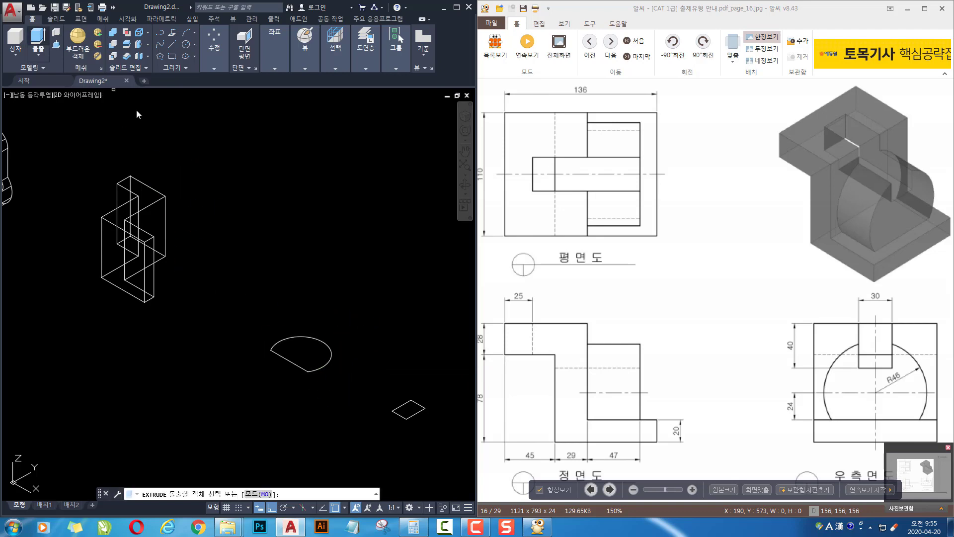
click(332, 354)
key(Return)
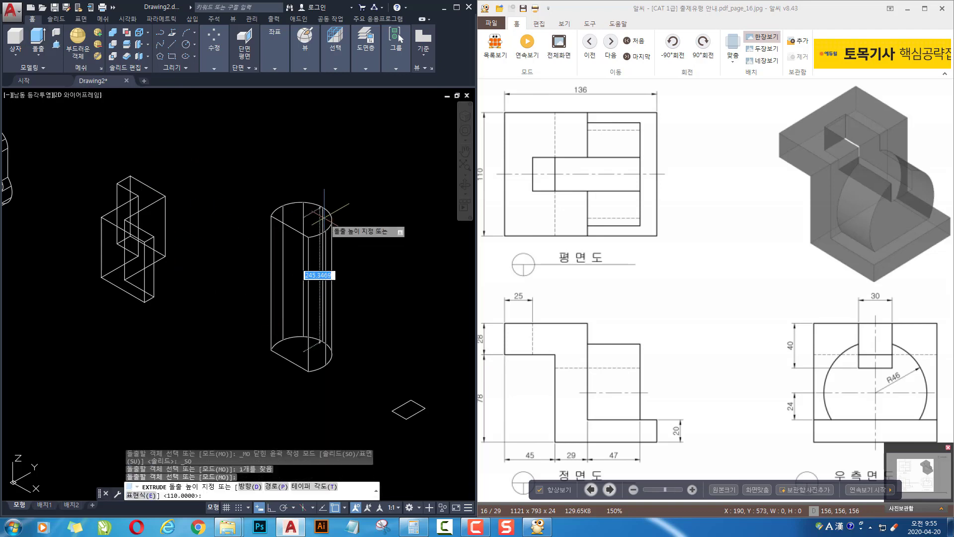
key(Return)
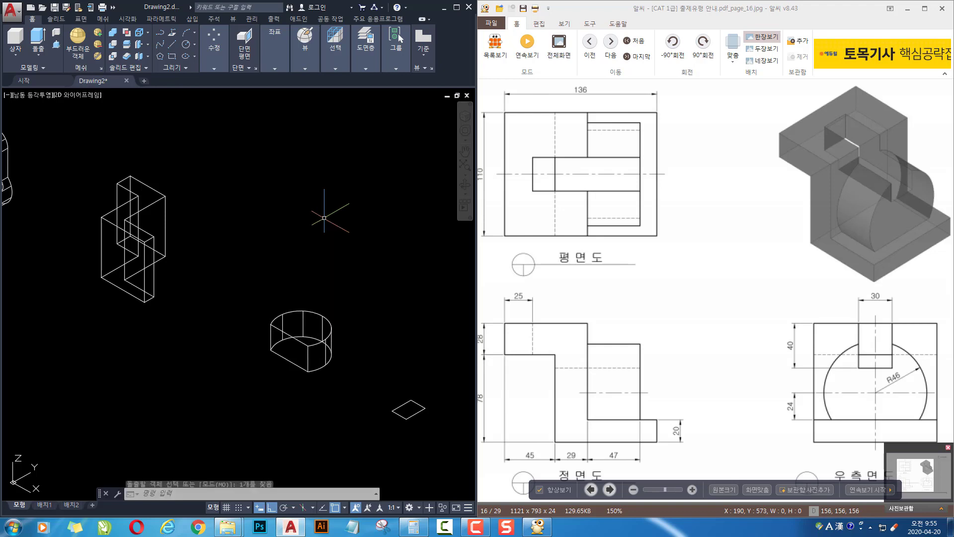
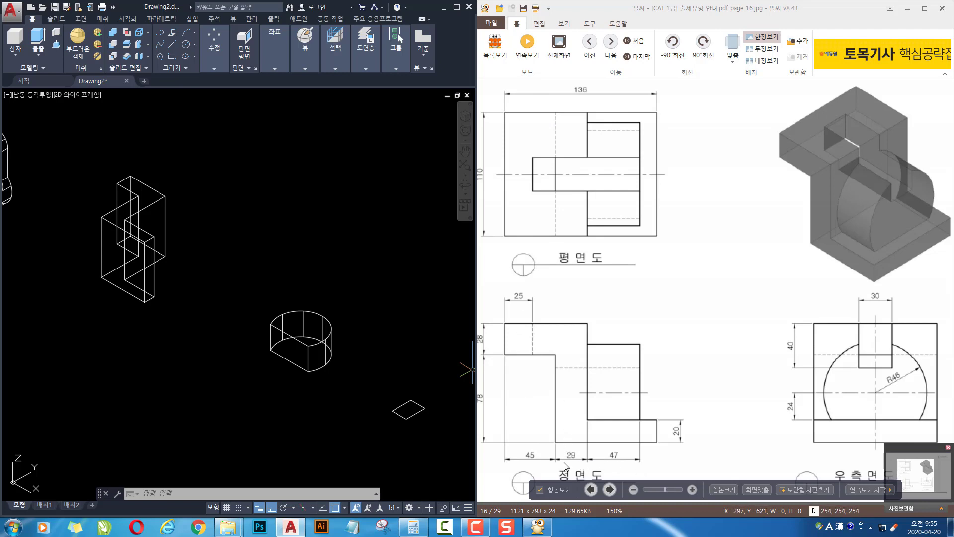
Extrude the 30 × 40 mm slot rectangle 76 mm into a solid block
middle_drag(397, 428, 355, 411)
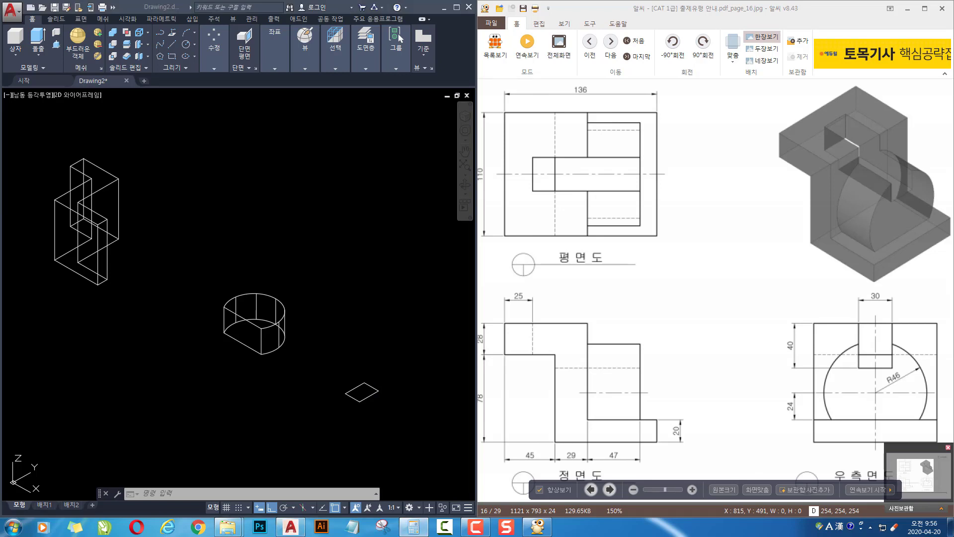
click(349, 315)
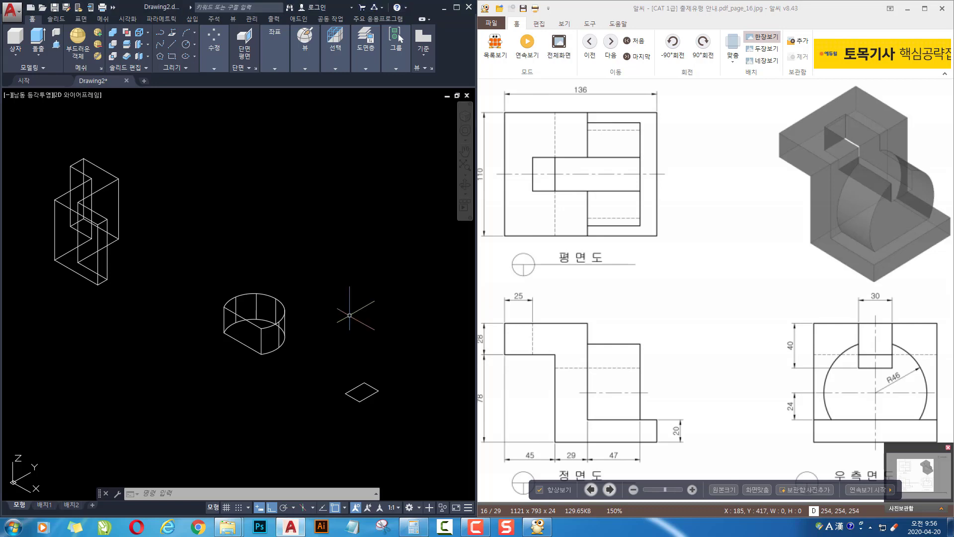
click(39, 37)
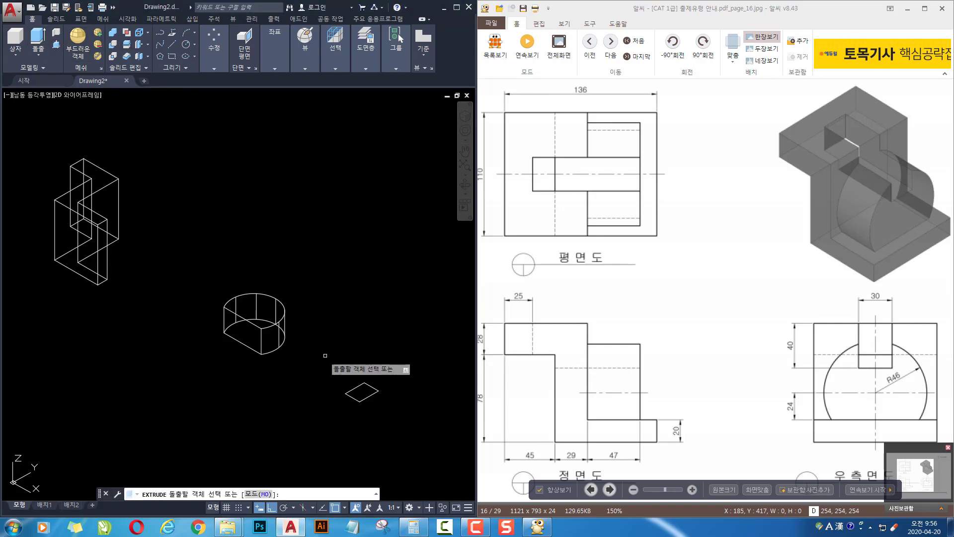
click(378, 392)
key(Return)
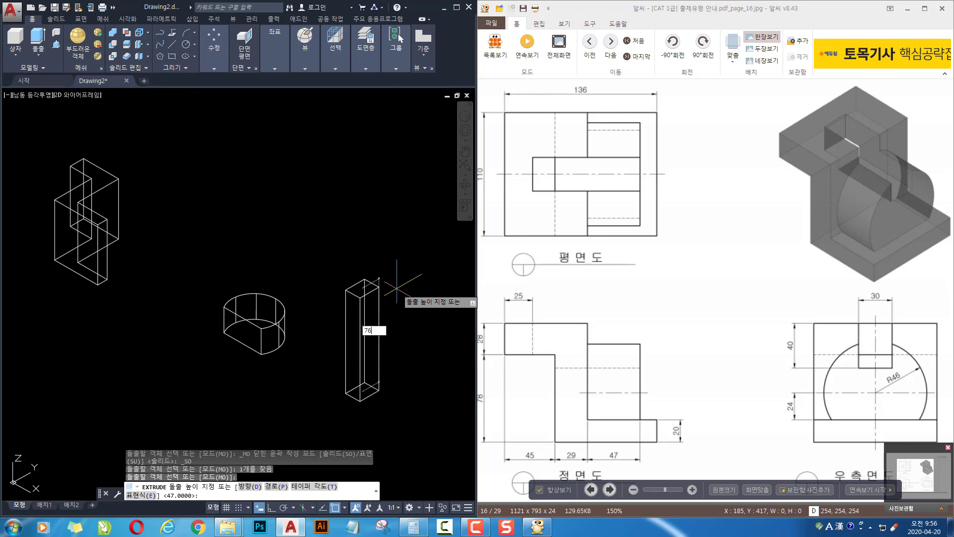
key(Return)
Stand the stepped solid upright with 3D Rotate, turning it 90° about the X axis through its front bottom corner
middle_drag(283, 298, 291, 296)
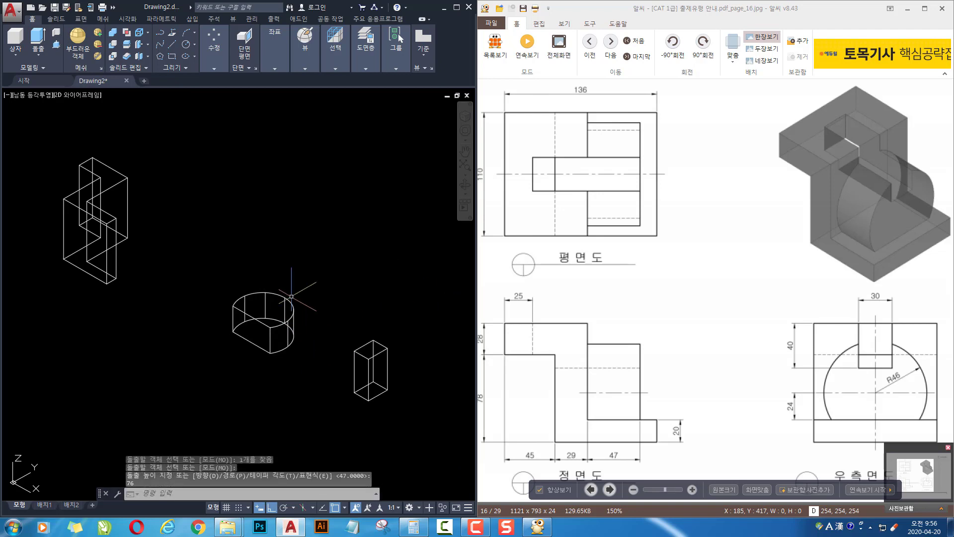
middle_drag(172, 179, 170, 181)
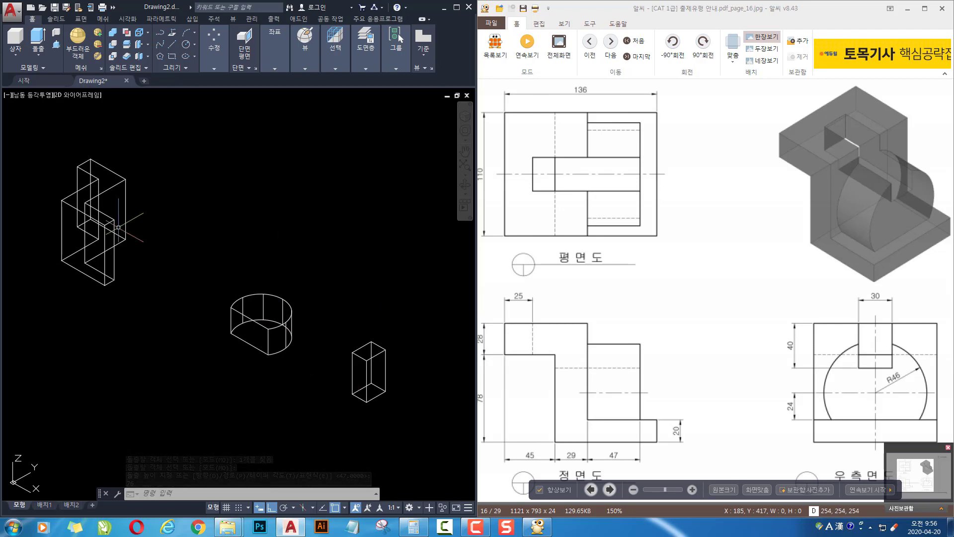
middle_drag(181, 197, 230, 219)
middle_drag(289, 272, 276, 272)
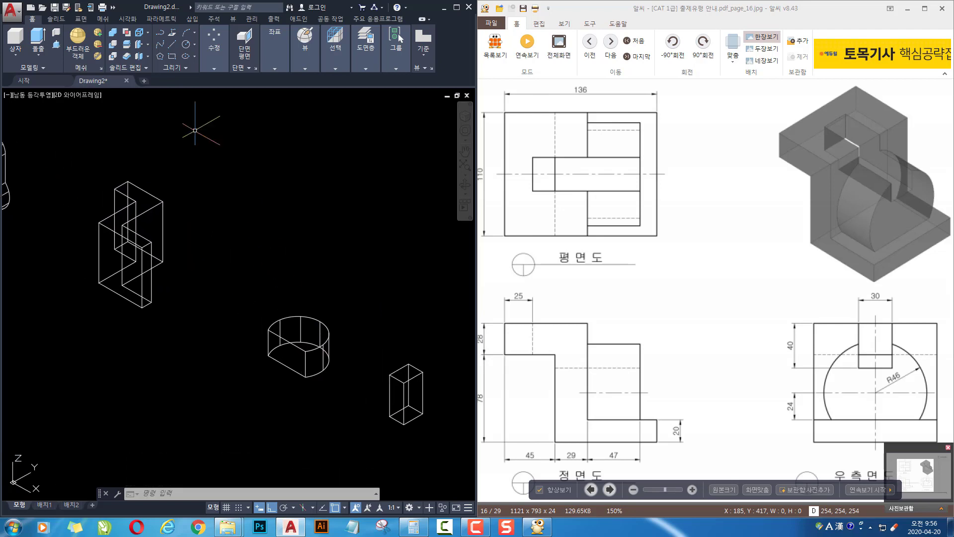
middle_drag(273, 208, 269, 209)
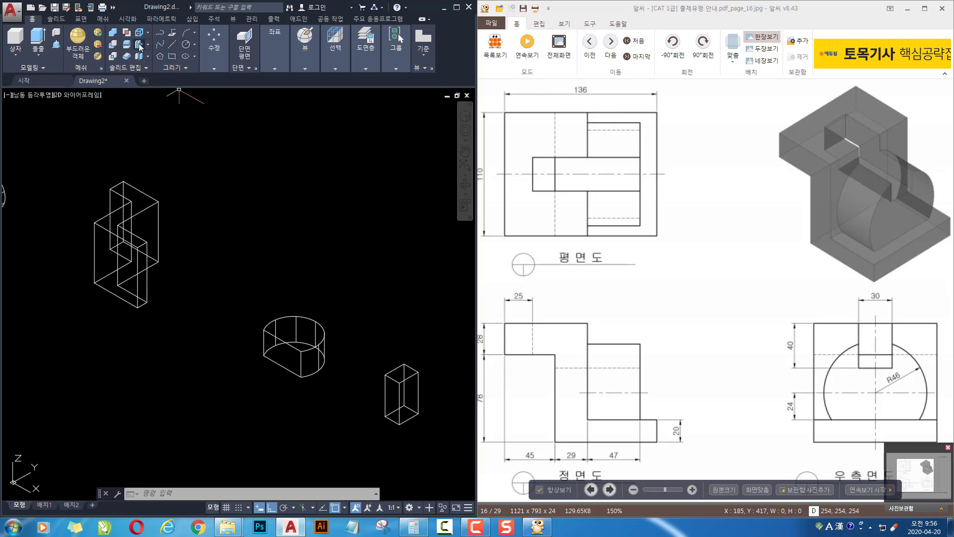
mouse_move(211, 50)
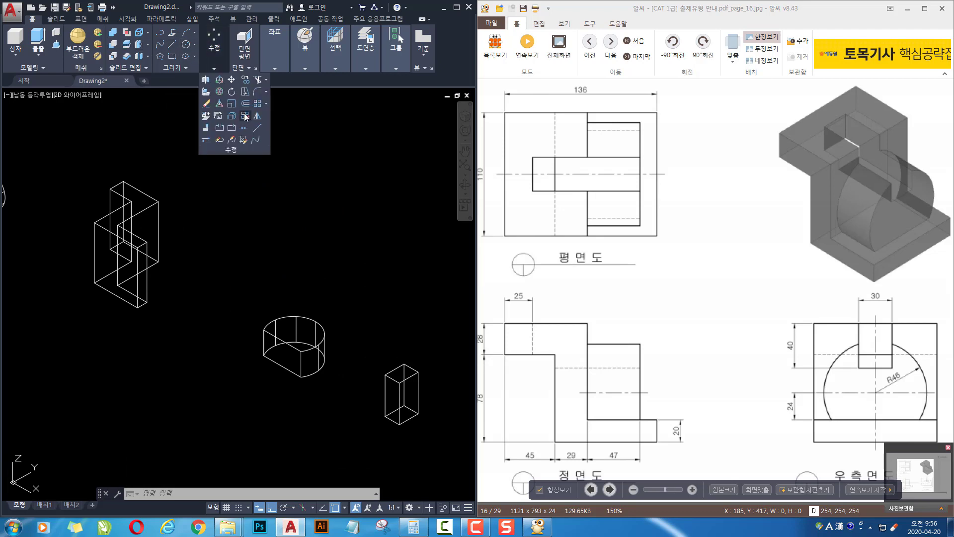
click(220, 93)
click(171, 180)
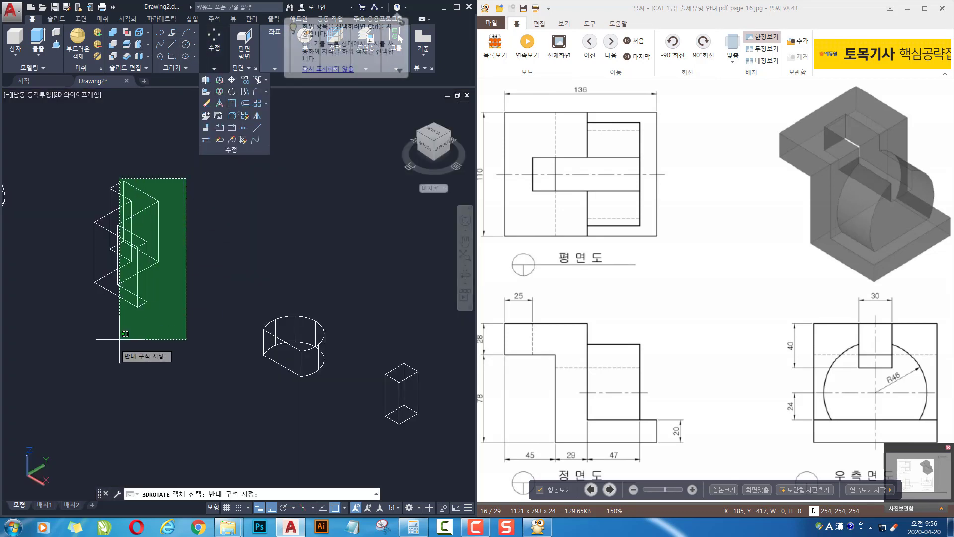
click(117, 328)
key(Return)
click(138, 307)
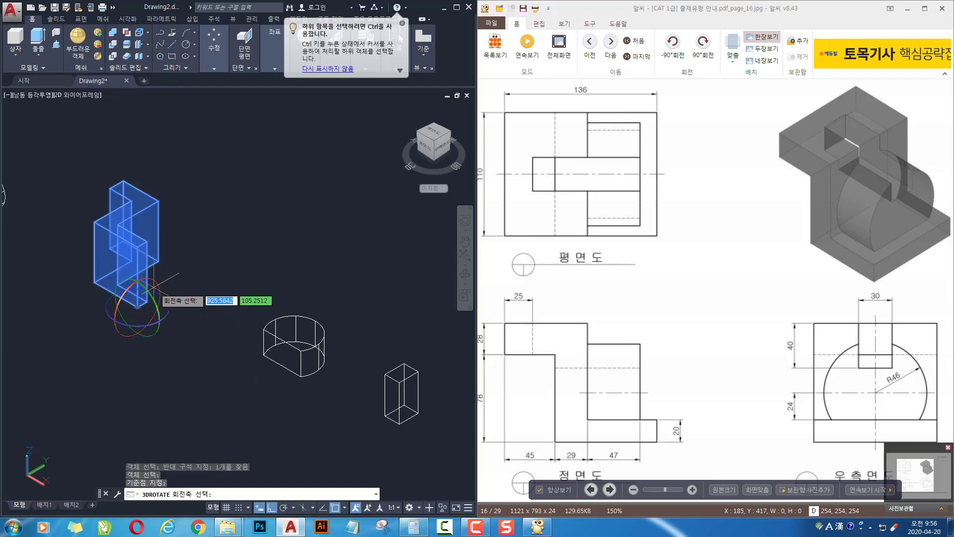
click(160, 293)
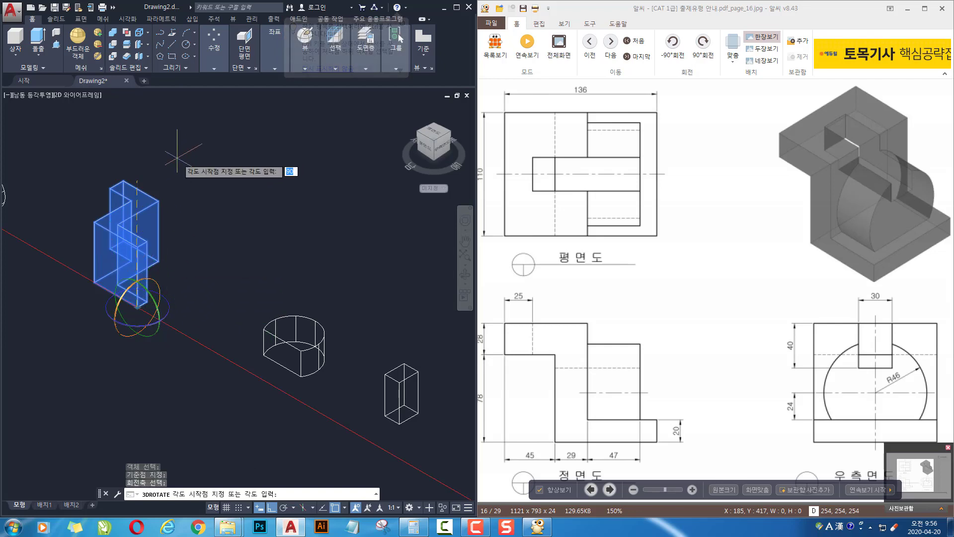
text(90)
key(Return)
middle_drag(194, 284, 235, 284)
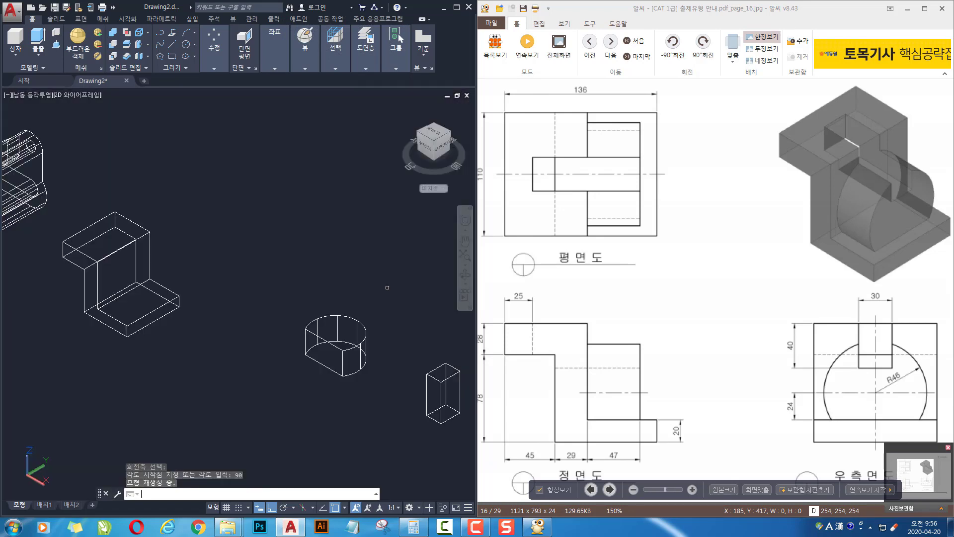
Turn the R46 trimmed cylinder 90° about the Z axis with 3D Rotate, using its front bottom corner as base point
key(Return)
click(403, 286)
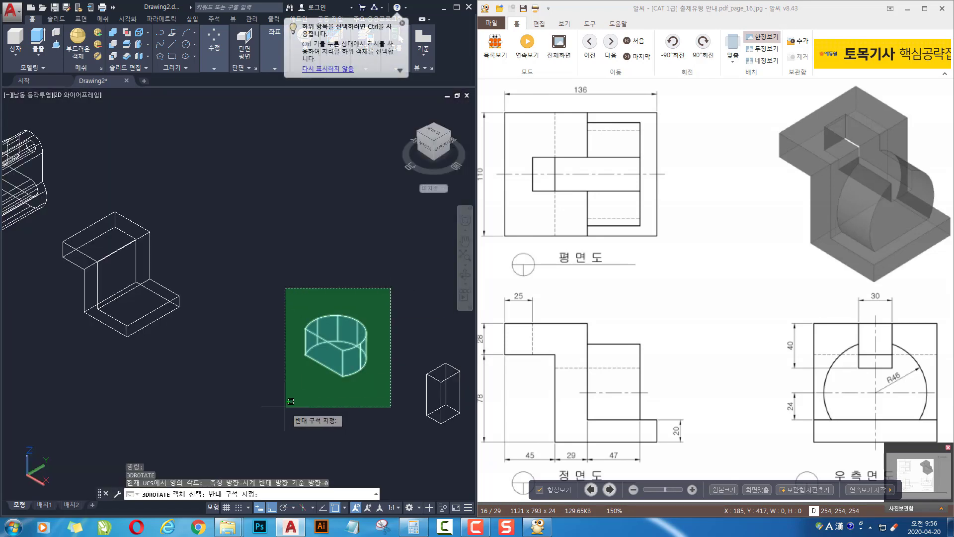
click(281, 406)
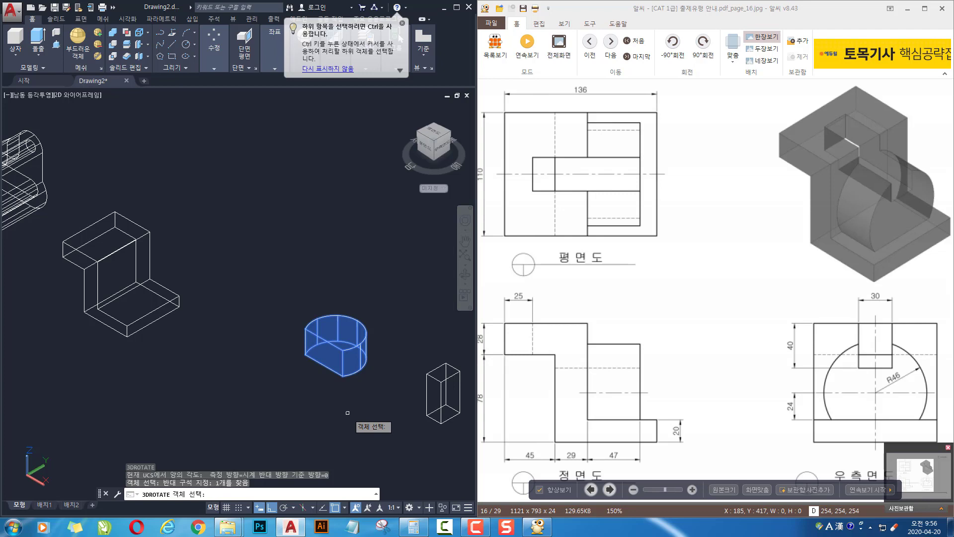
key(Return)
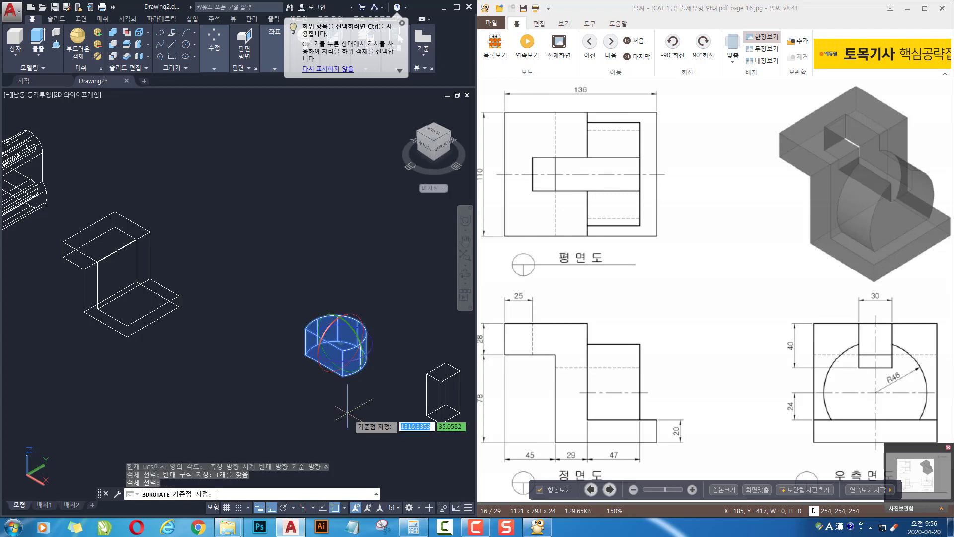
click(343, 378)
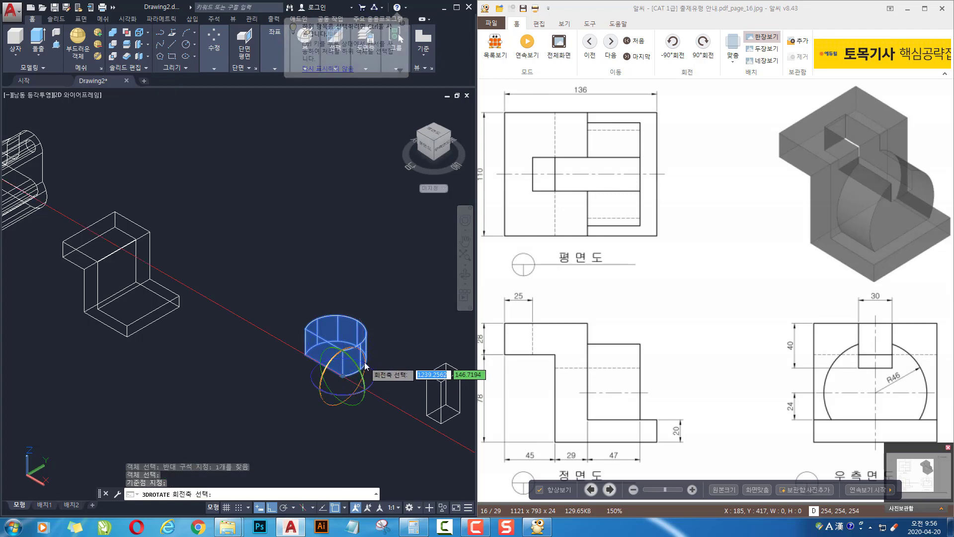
click(336, 395)
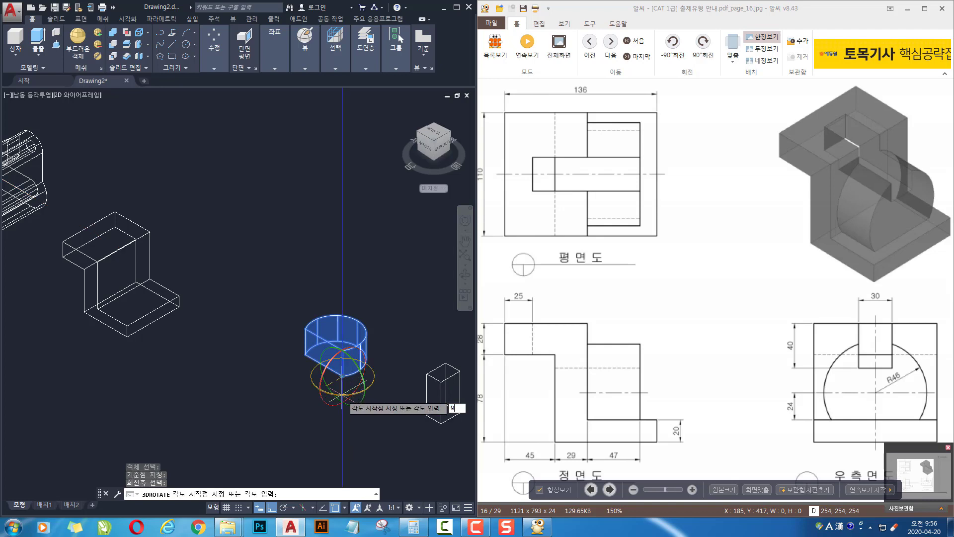
key(Return)
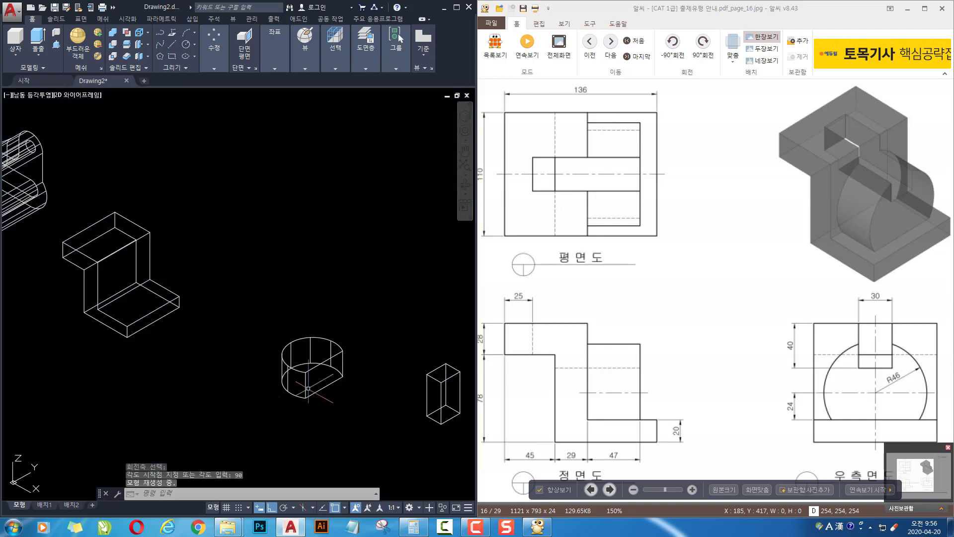
Try to rotate the R46 trimmed cylinder 90° about the Y axis through its front bottom corner, and undo the rotation
key(Return)
click(366, 308)
click(256, 415)
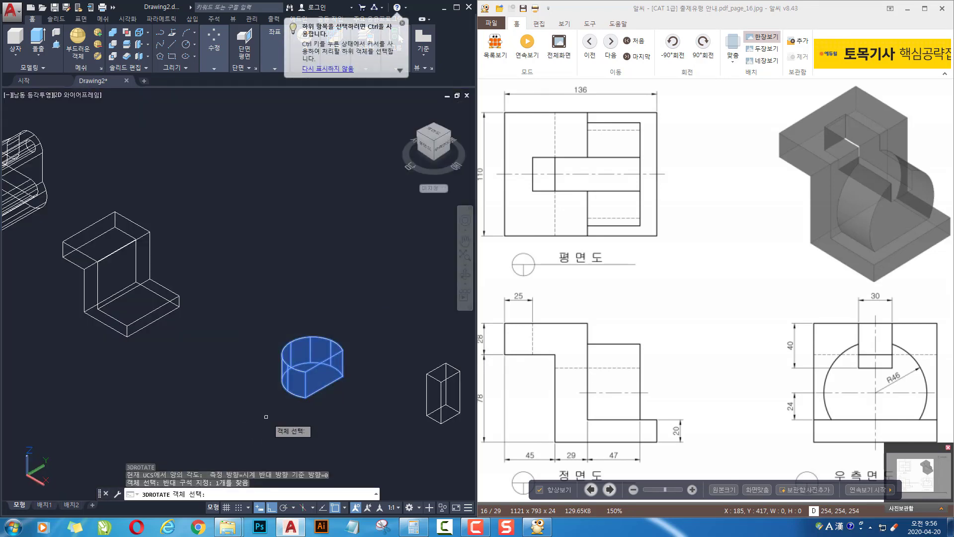
key(Return)
click(306, 396)
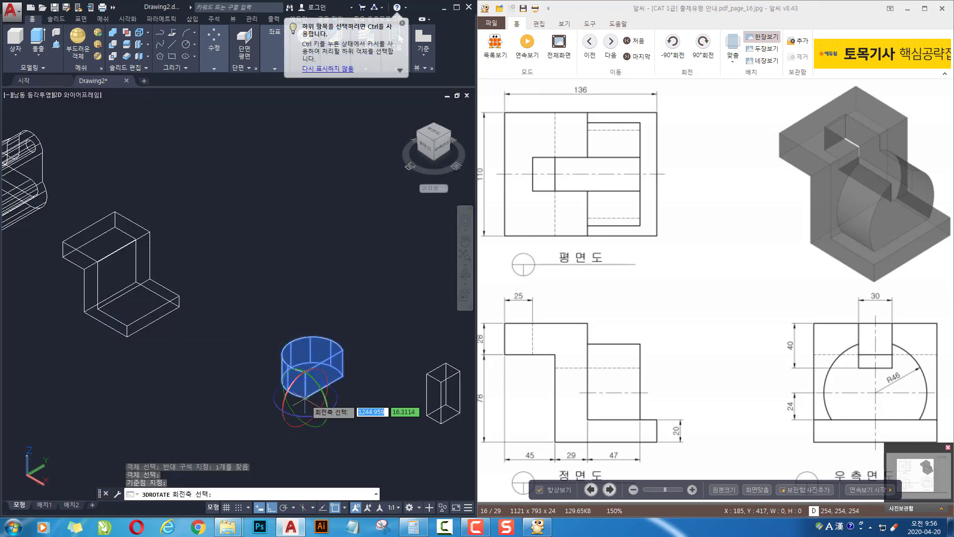
click(326, 396)
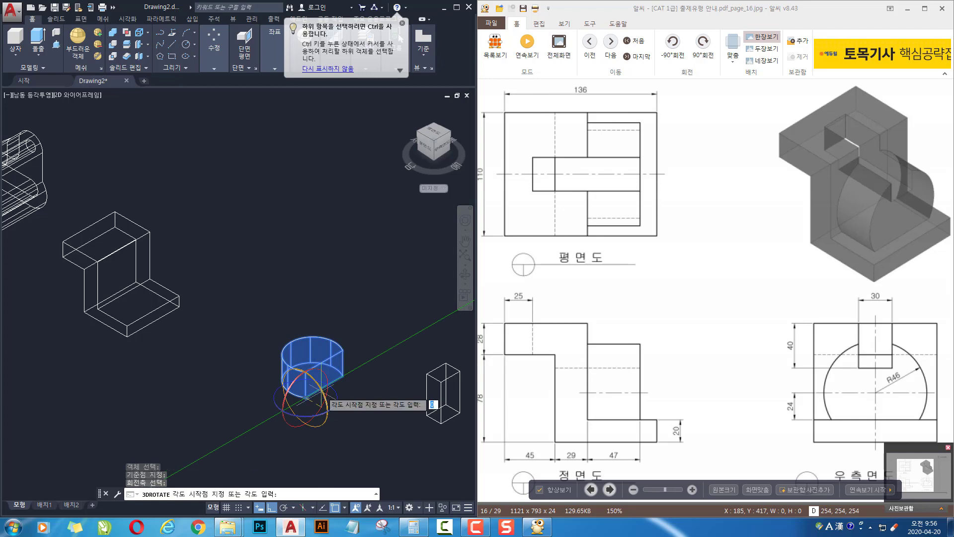
text(90)
key(Return)
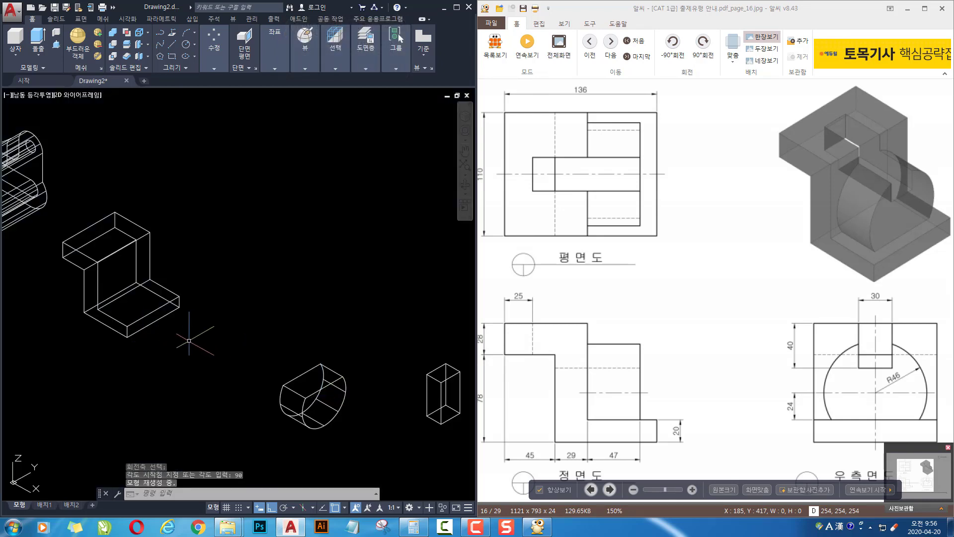
key(ctrl+z)
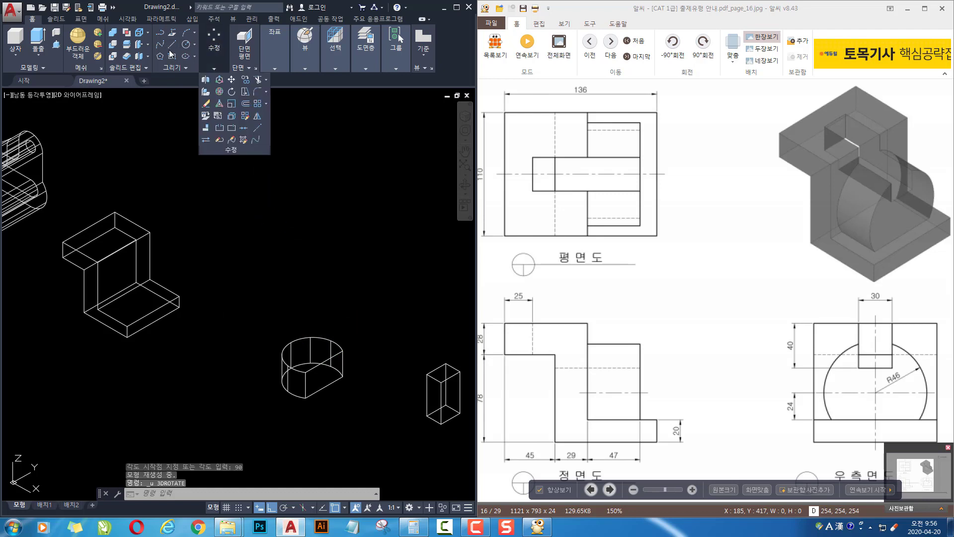
Stand the R46 trimmed cylinder upright with 3D Rotate, turning it -90° about the Y axis through its flat face's bottom edge midpoint
click(225, 94)
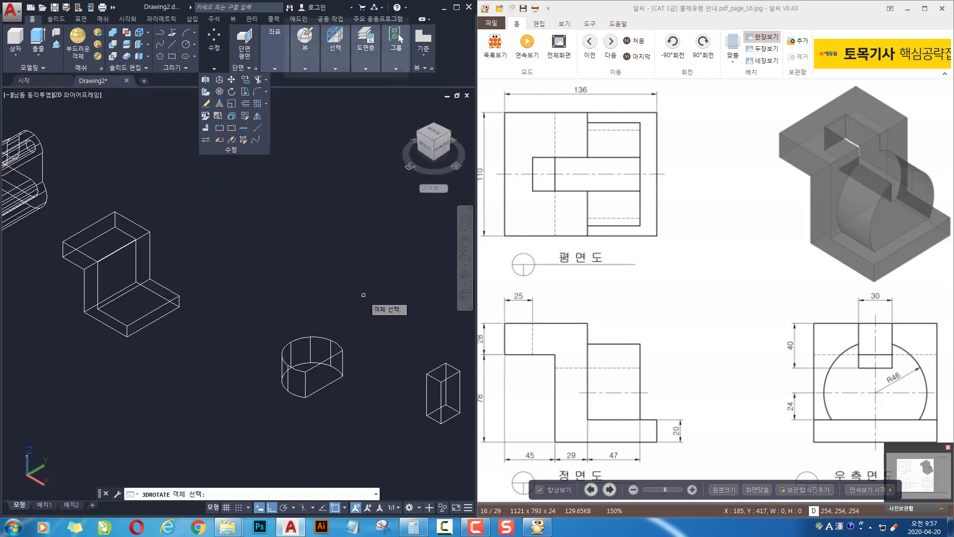
click(364, 296)
click(246, 397)
key(Return)
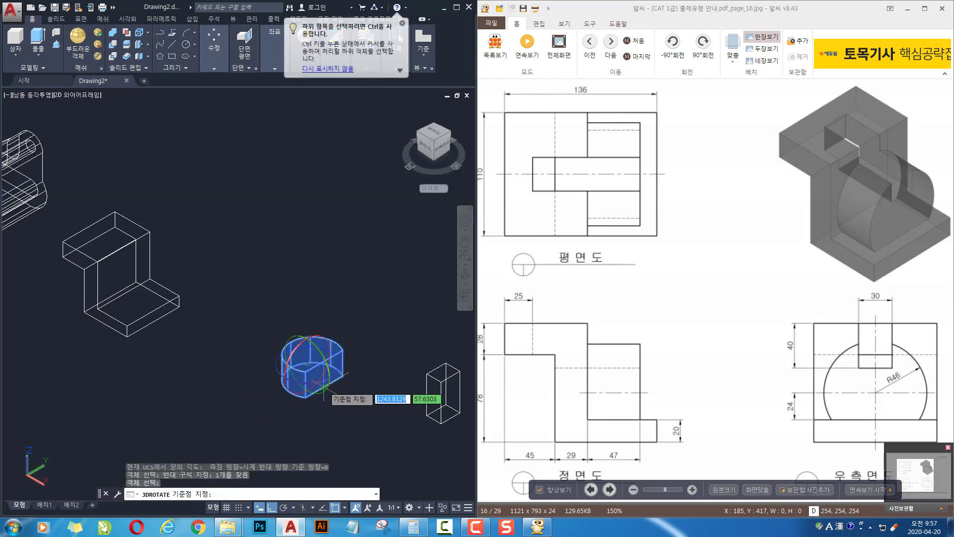
click(324, 387)
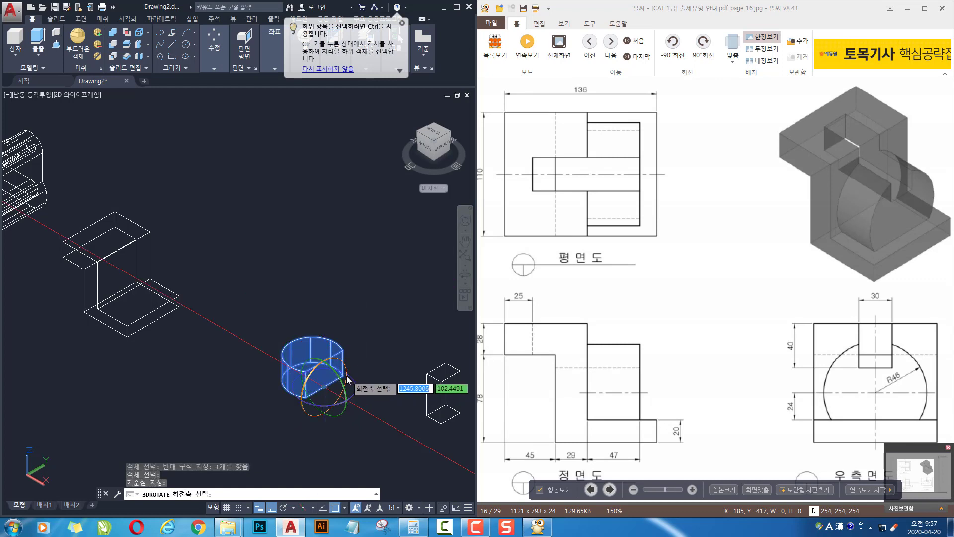
click(322, 365)
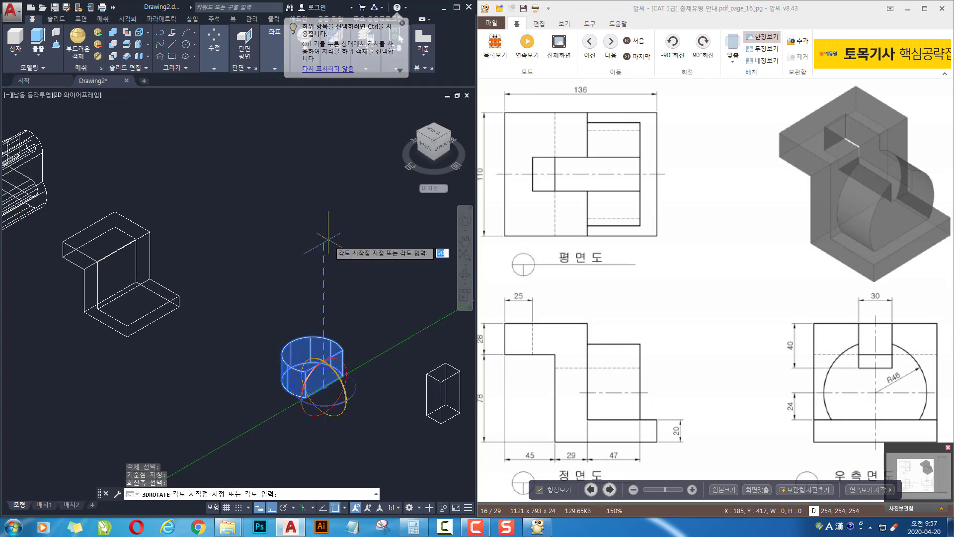
text(-90)
key(Return)
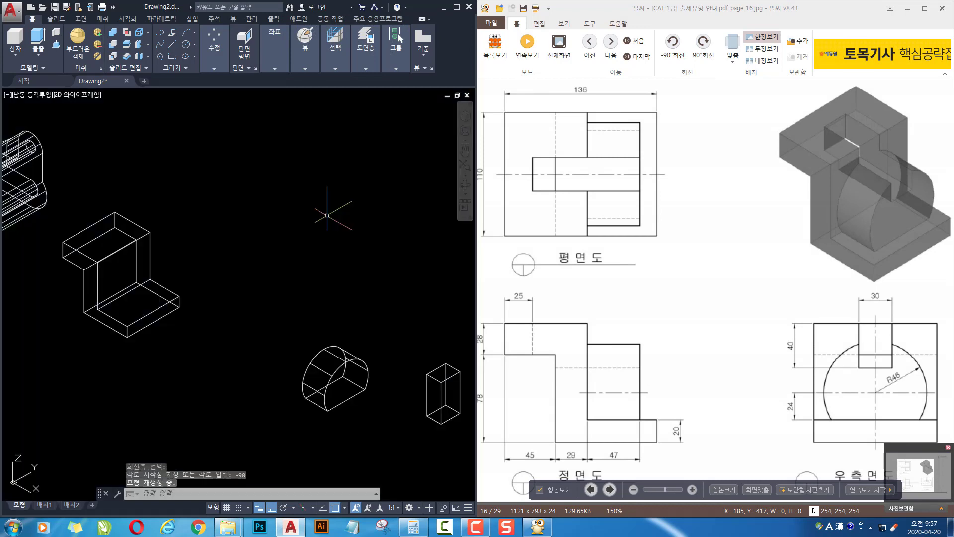
Lay the slot block down with 3D Rotate, turning it 90° about the X axis through its front bottom corner
middle_drag(220, 369, 152, 312)
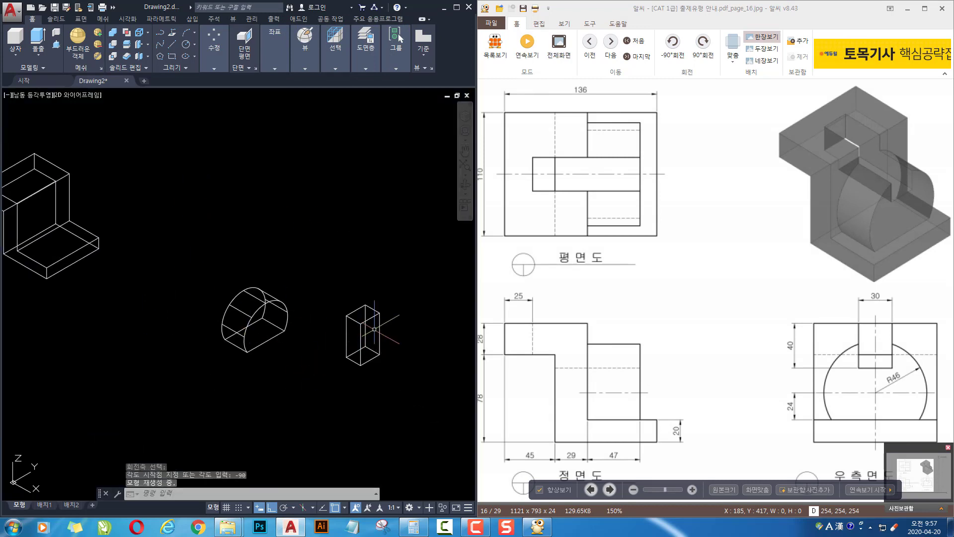
key(Return)
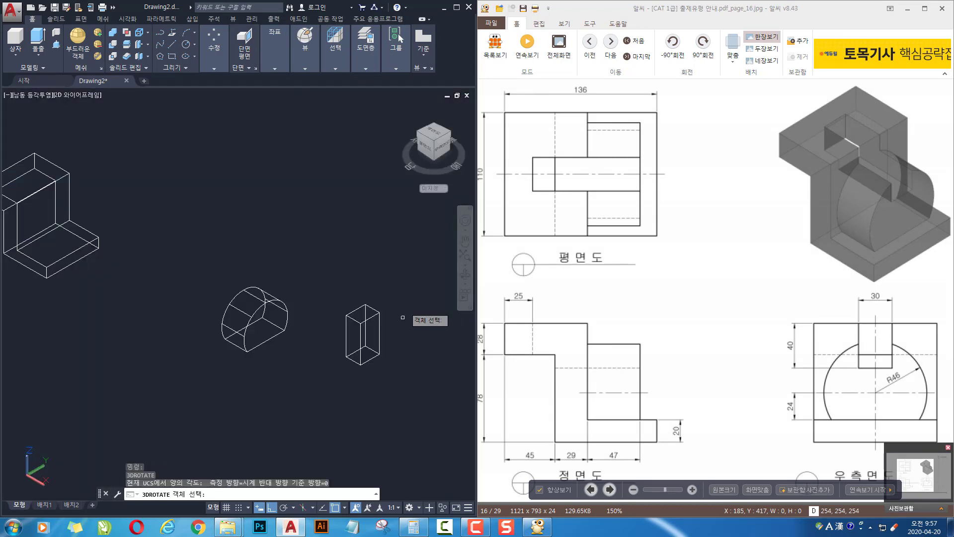
click(409, 291)
click(334, 390)
key(Return)
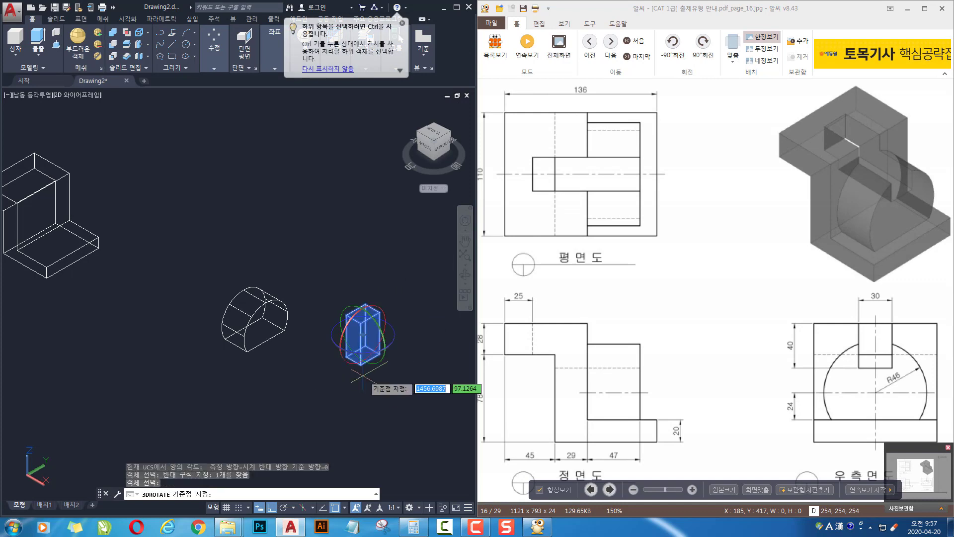
click(357, 365)
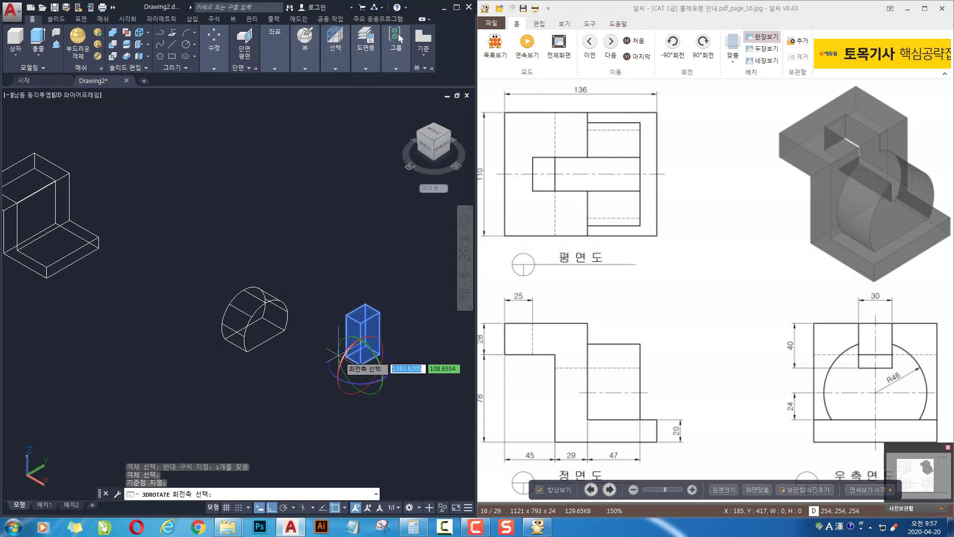
click(375, 381)
text(9)
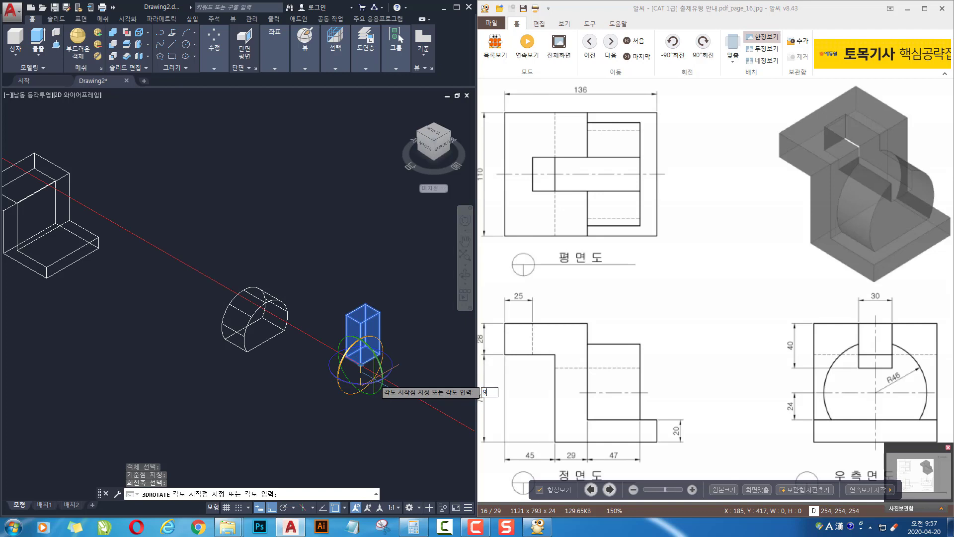
text(0)
key(Return)
Try to rotate the slot block 90° about the Y axis through its rear bottom corner, and undo the rotation
scroll(367, 354, down, 2)
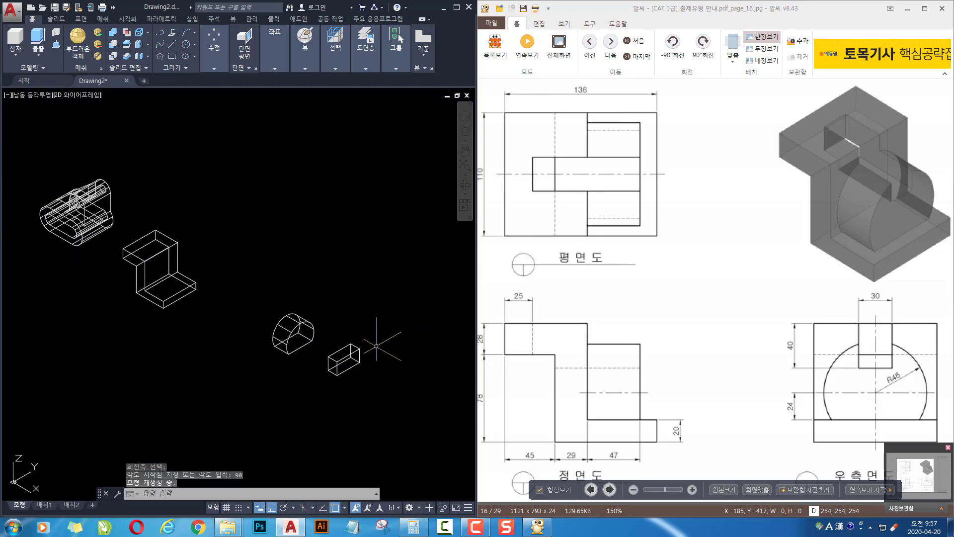
key(Return)
click(394, 328)
click(327, 384)
key(Return)
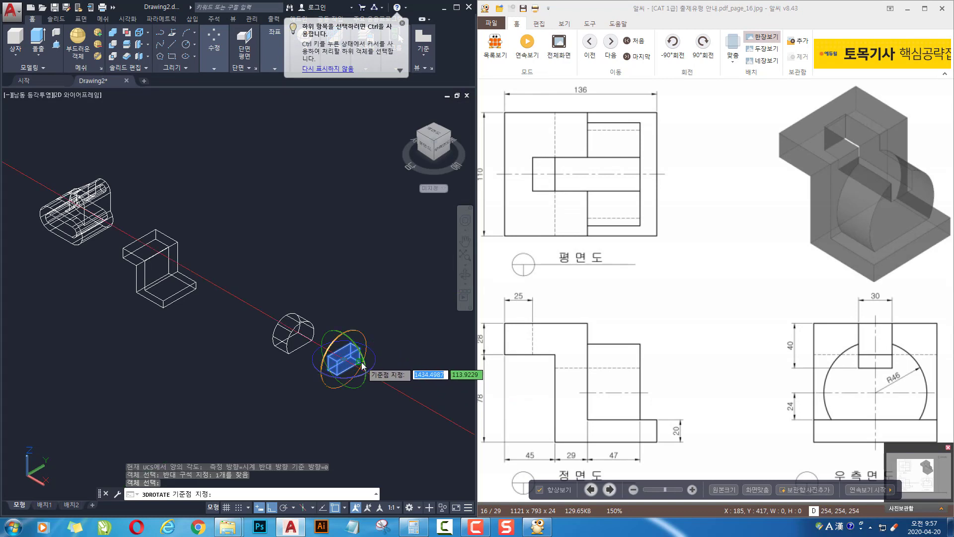
scroll(364, 366, up, 3)
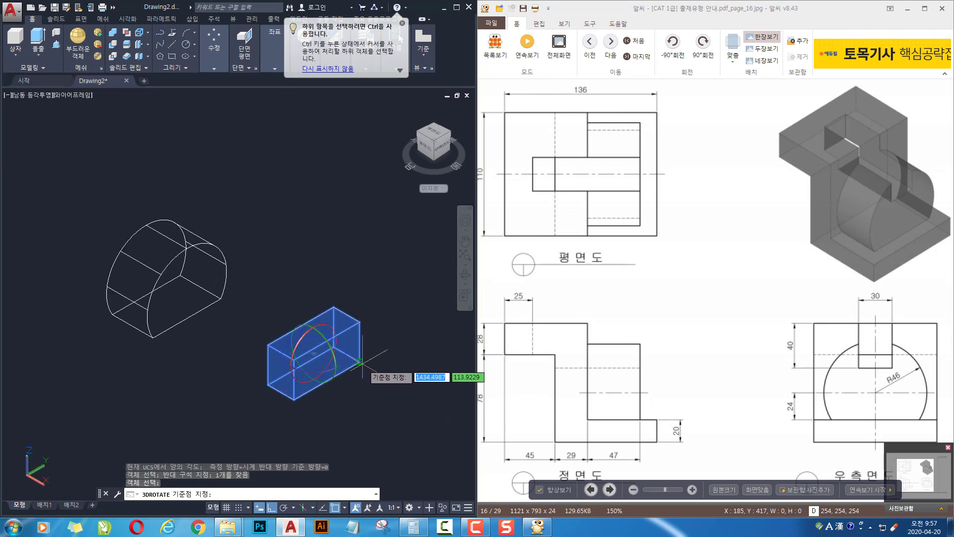
click(359, 363)
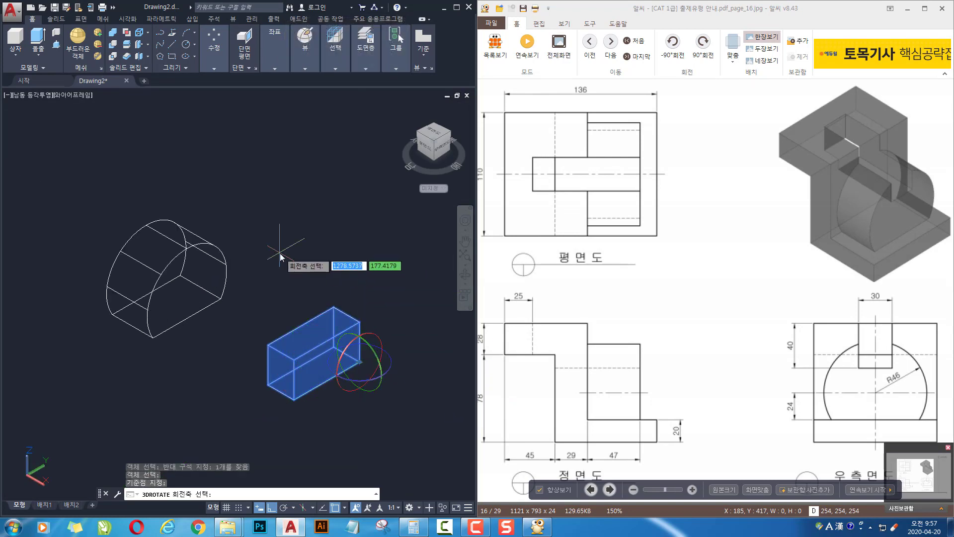
click(378, 355)
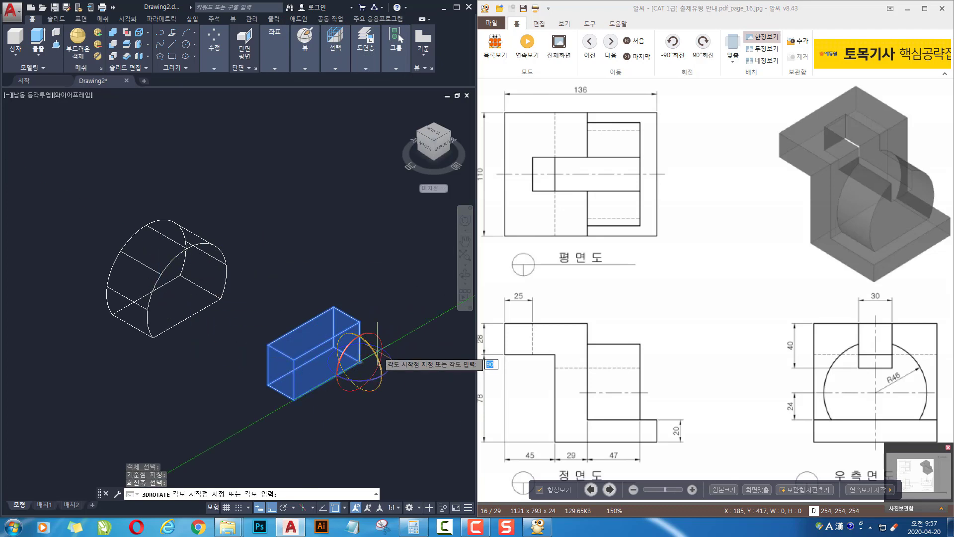
key(Return)
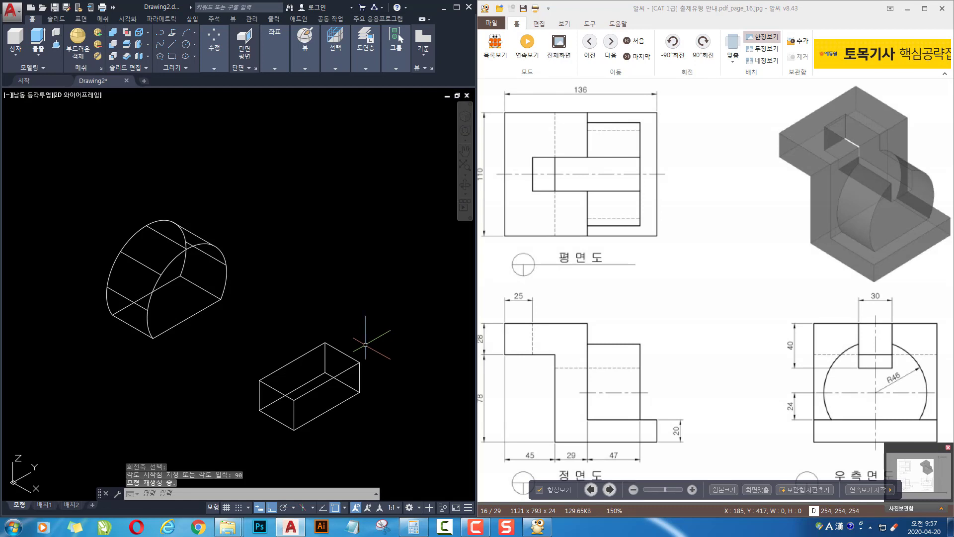
key(ctrl+z)
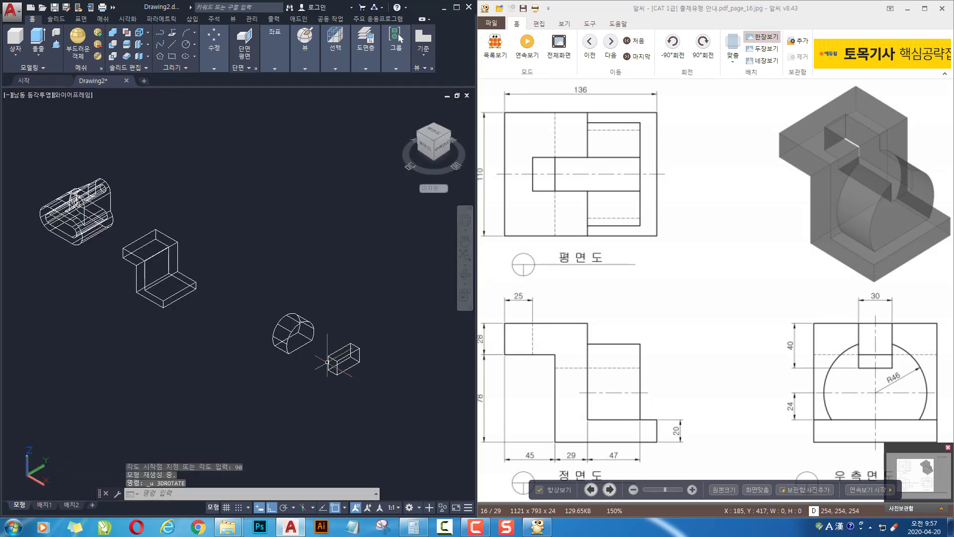
Turn the slot block 90° about the Z axis with 3D Rotate, using its rear bottom corner as base point
scroll(367, 365, up, 5)
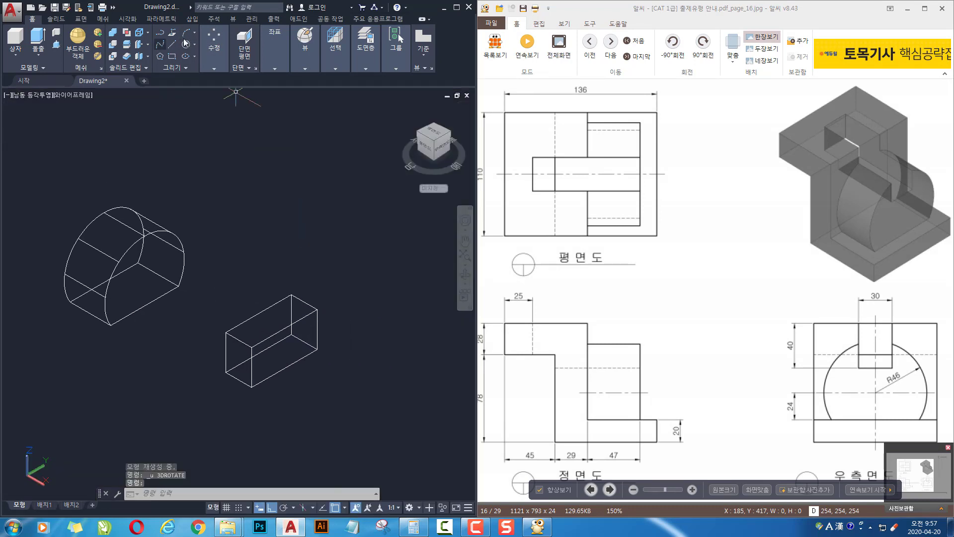
click(218, 49)
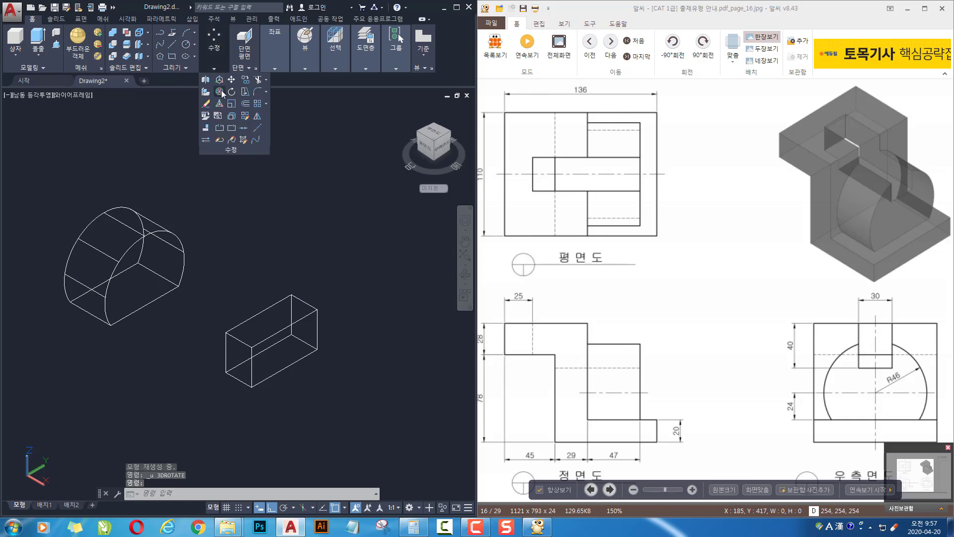
click(222, 94)
click(371, 289)
click(222, 413)
key(space)
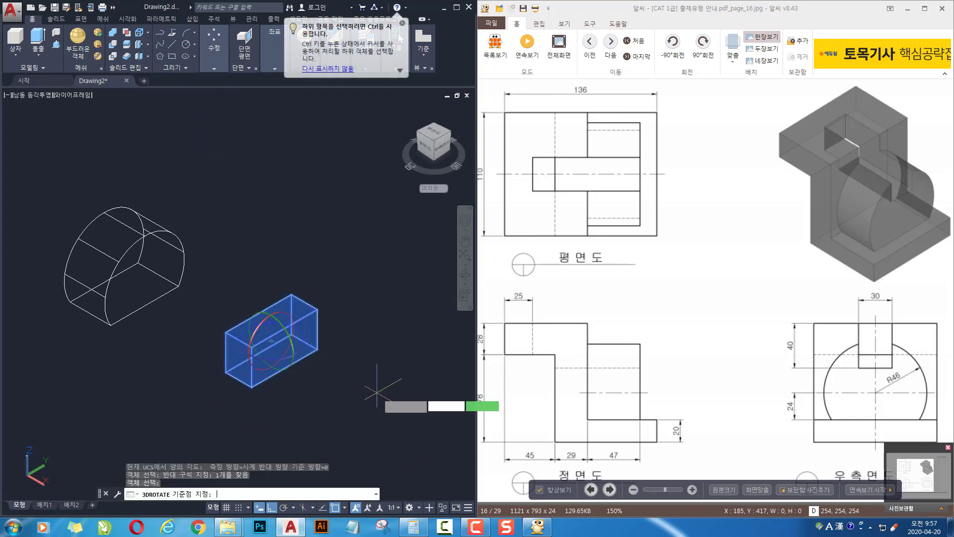
click(317, 350)
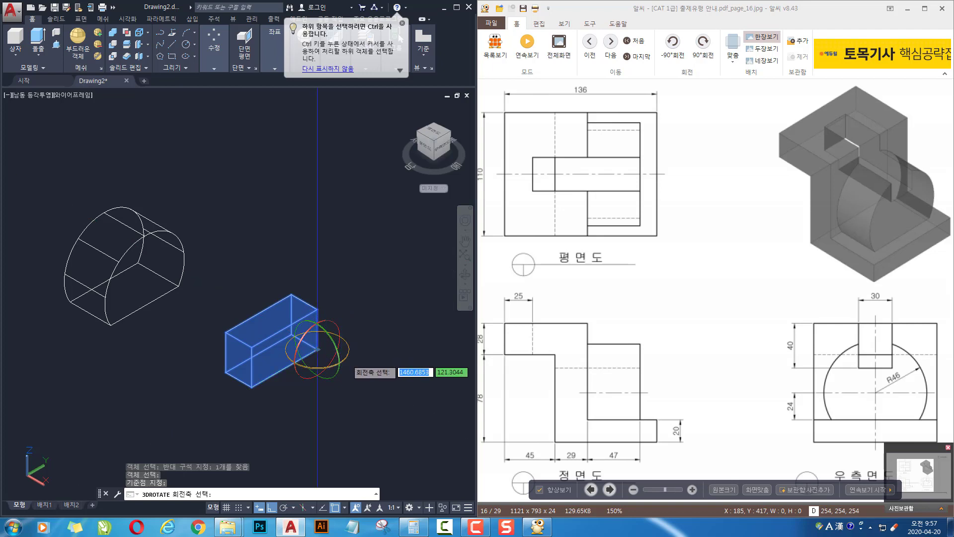
click(348, 351)
text(90)
key(Return)
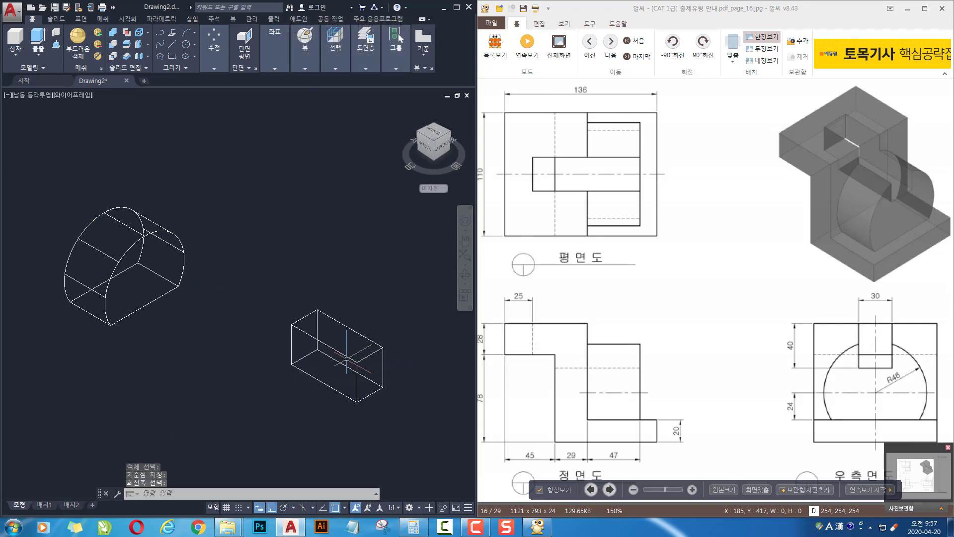
Move the trimmed cylinder by its flat face's bottom edge midpoint to the midpoint of the stepped body's inner lower edge
middle_drag(258, 370, 280, 369)
middle_drag(223, 361, 237, 361)
scroll(321, 354, down, 6)
mouse_move(314, 365)
middle_down()
mouse_move(328, 386)
mouse_move(398, 405)
middle_up()
middle_drag(360, 379, 338, 382)
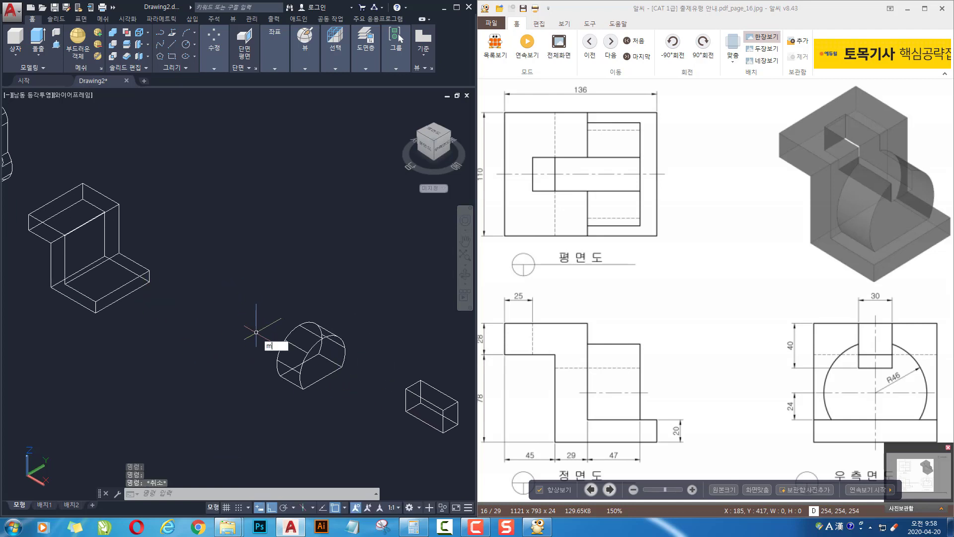
key(Return)
click(358, 314)
click(274, 411)
key(Return)
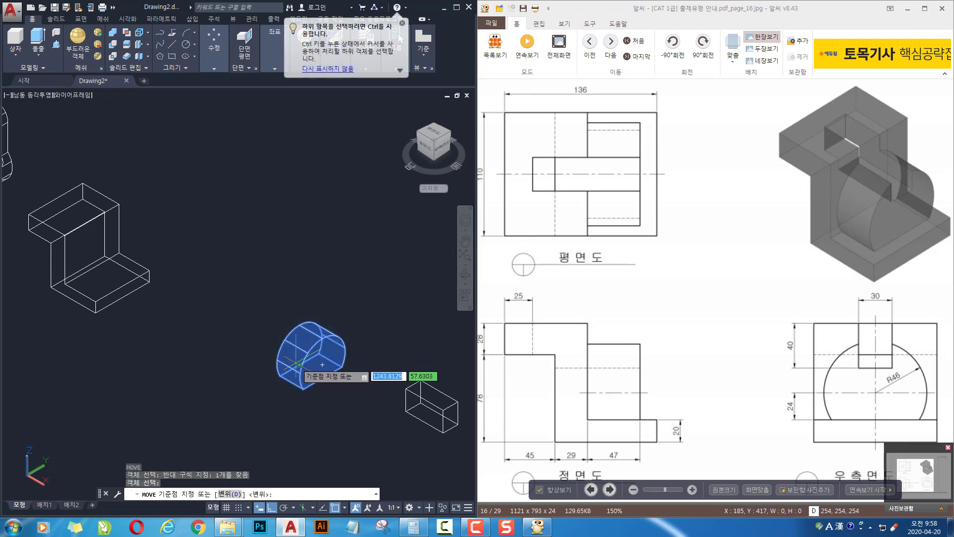
scroll(298, 365, up, 3)
click(301, 366)
scroll(278, 355, down, 5)
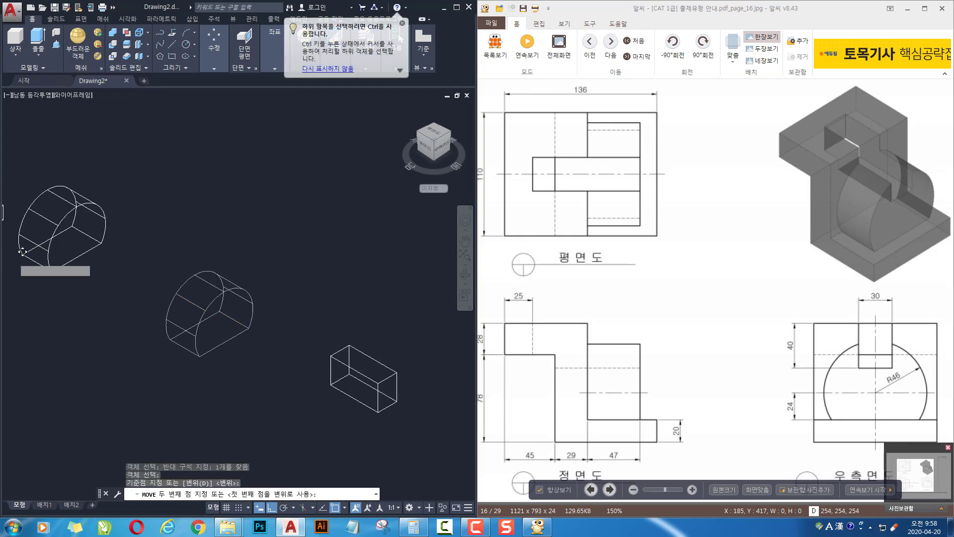
scroll(273, 350, up, 1)
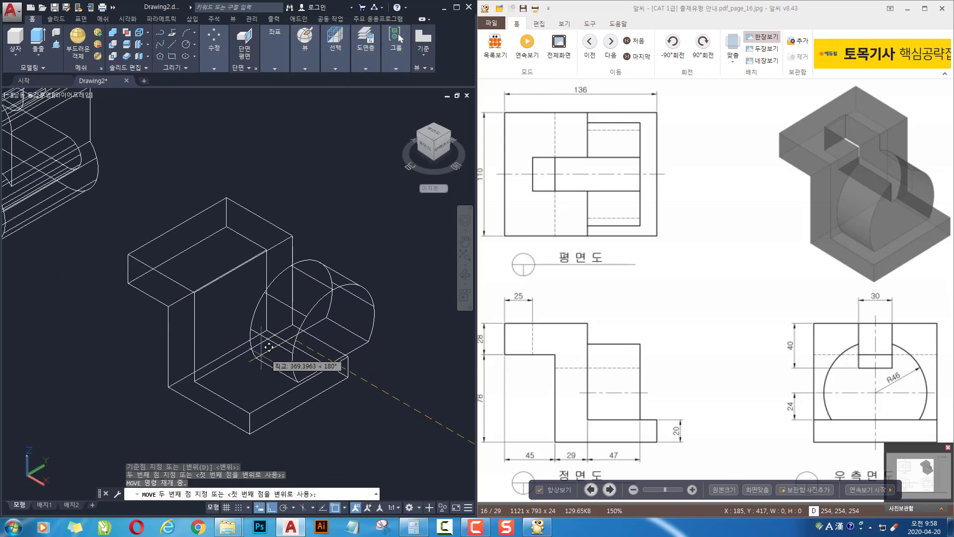
click(244, 352)
scroll(208, 358, down, 6)
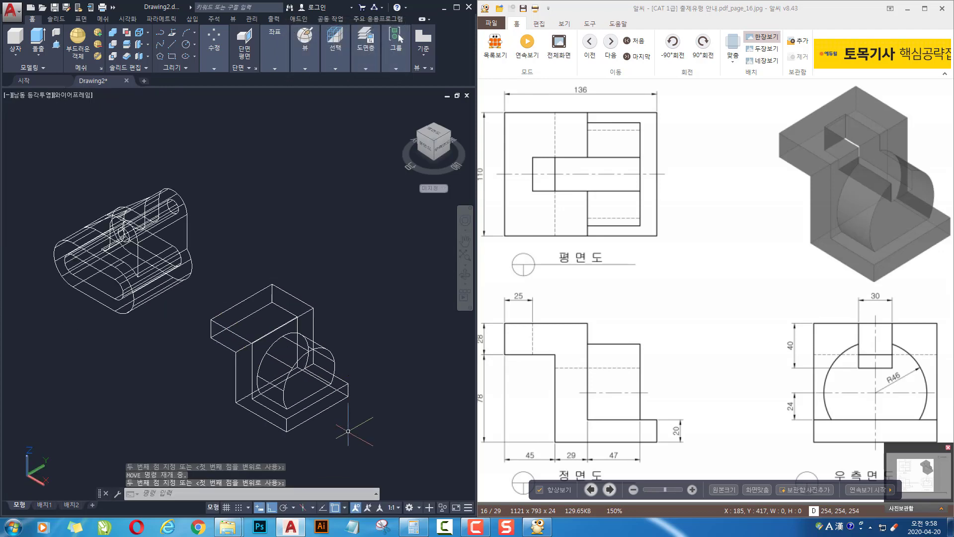
Move the slot block by its upper short edge's midpoint to the midpoint of the stepped body's outer top edge
middle_drag(199, 362, 193, 364)
text(m)
key(space)
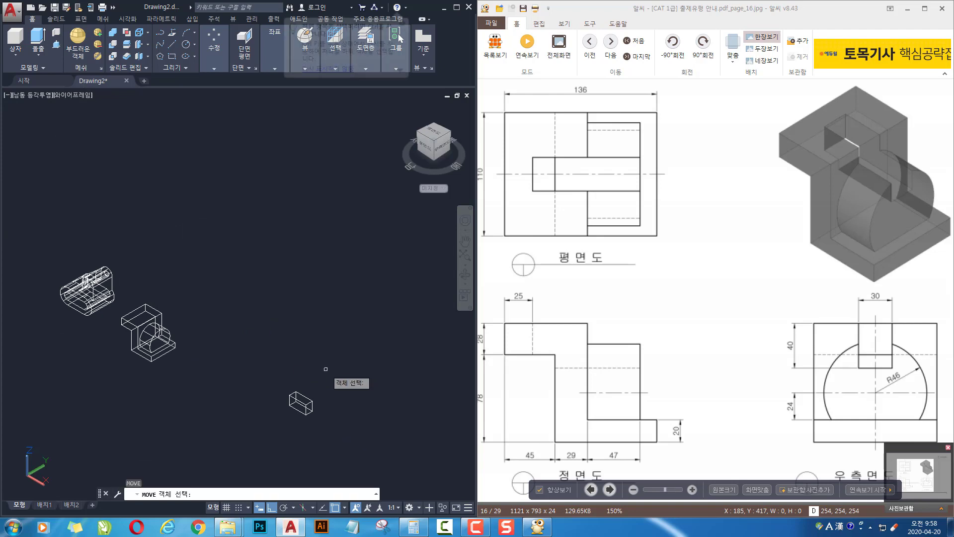
click(353, 383)
click(276, 424)
key(space)
scroll(315, 372, up, 3)
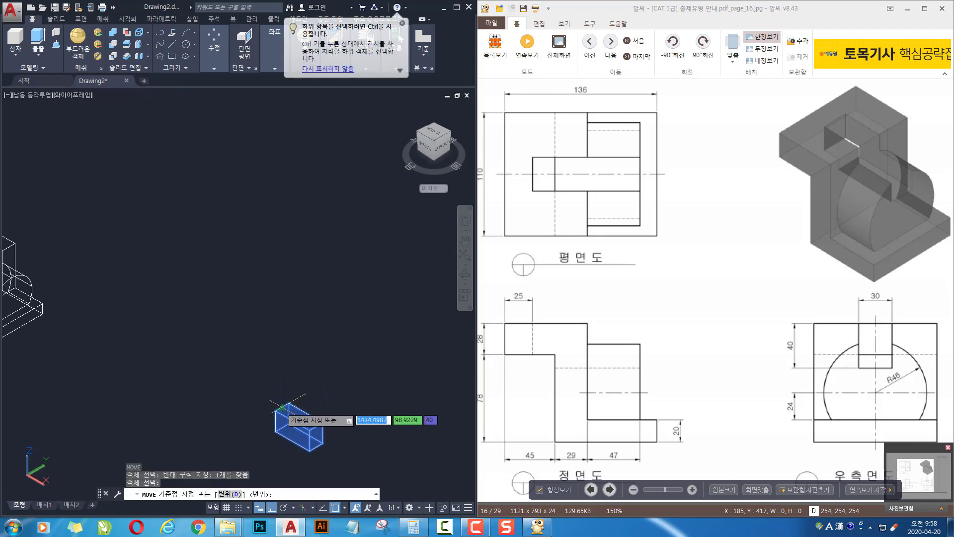
click(316, 427)
scroll(150, 318, up, 5)
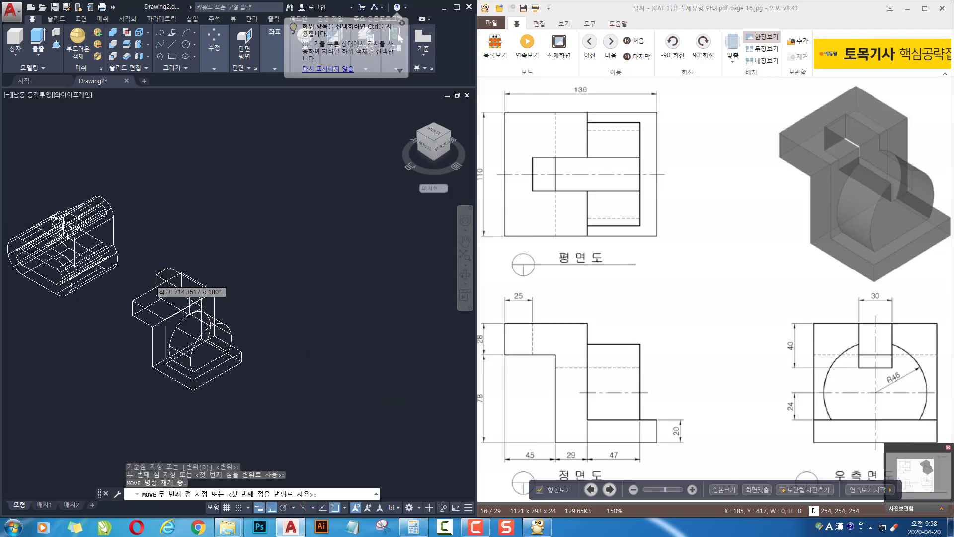
click(172, 301)
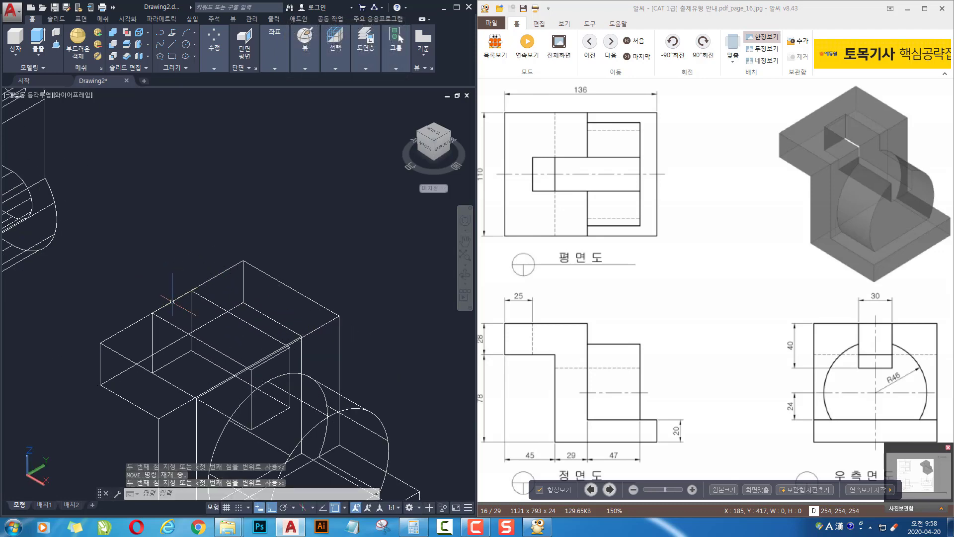
Check the slot offset in the reference drawing and move the slot block 25 along the X direction toward the cylinder
middle_drag(304, 300, 236, 260)
key(space)
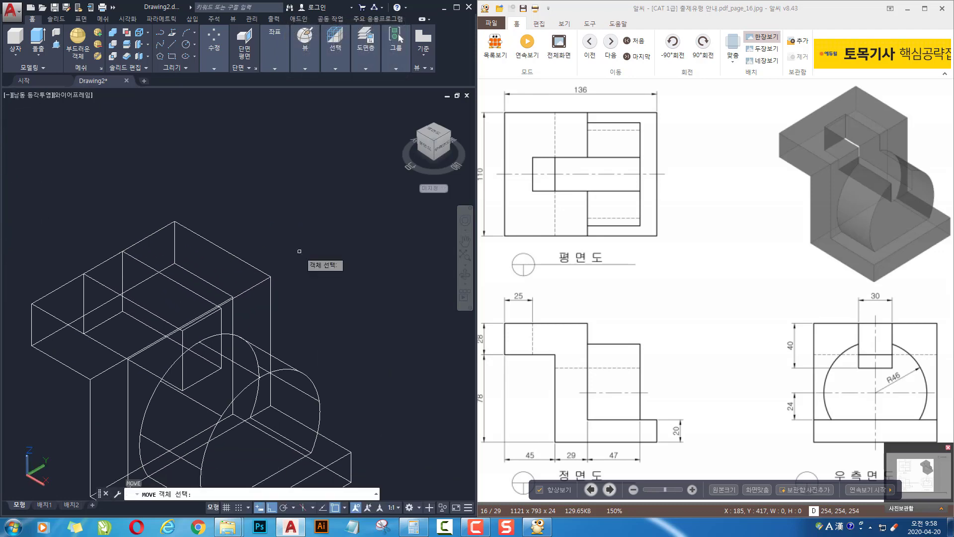
click(193, 292)
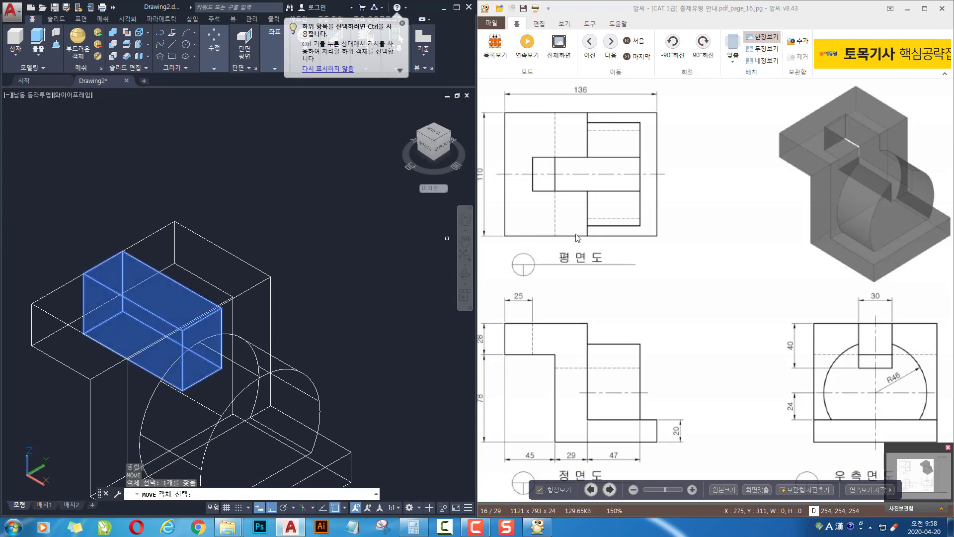
drag(580, 272, 638, 273)
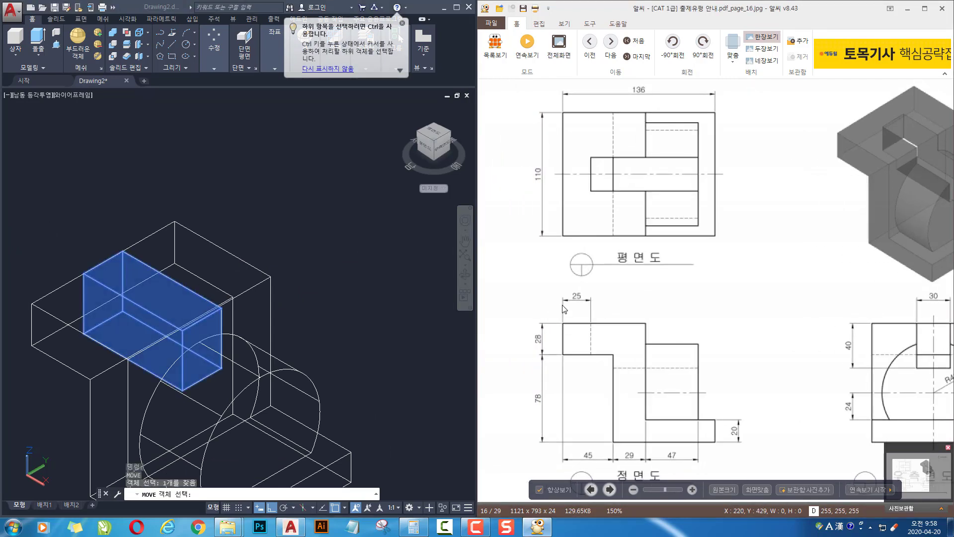
key(Return)
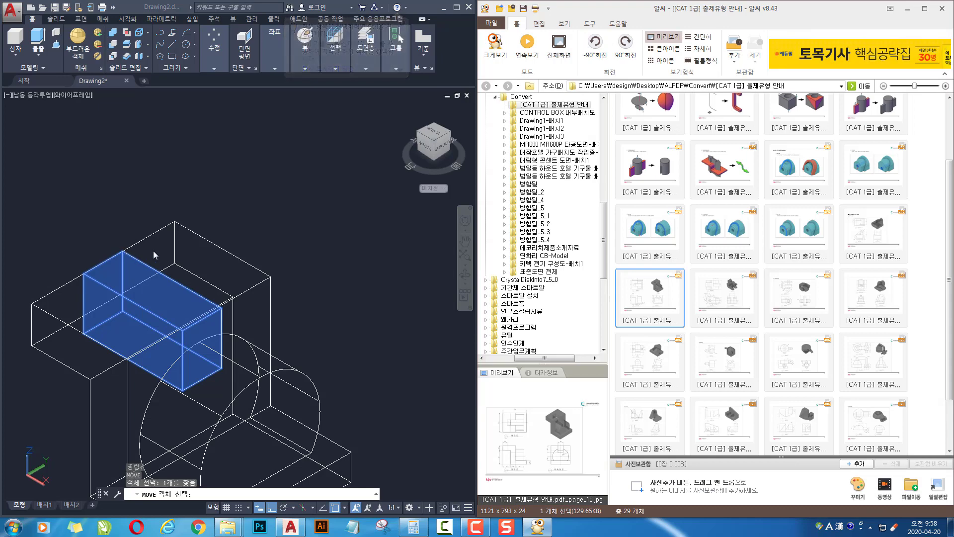
double_click(656, 299)
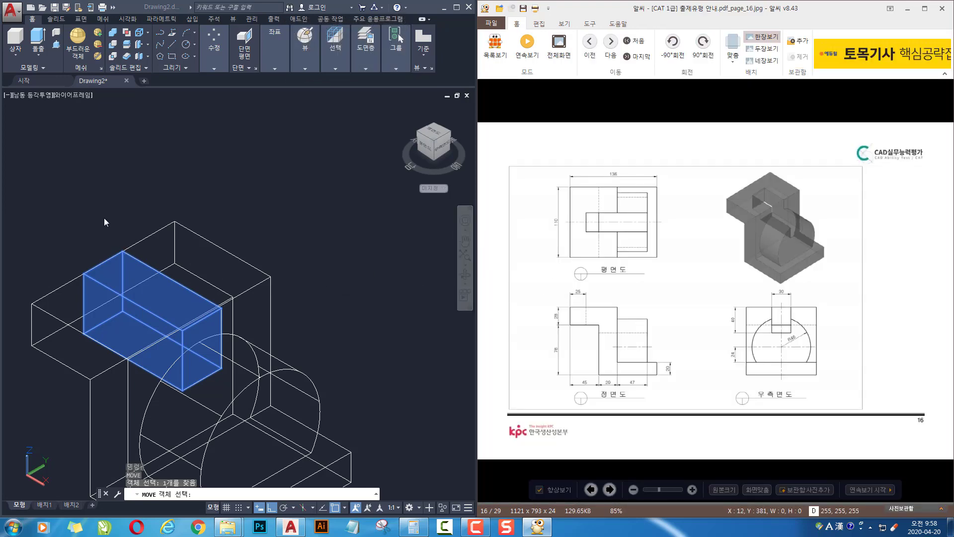
key(Return)
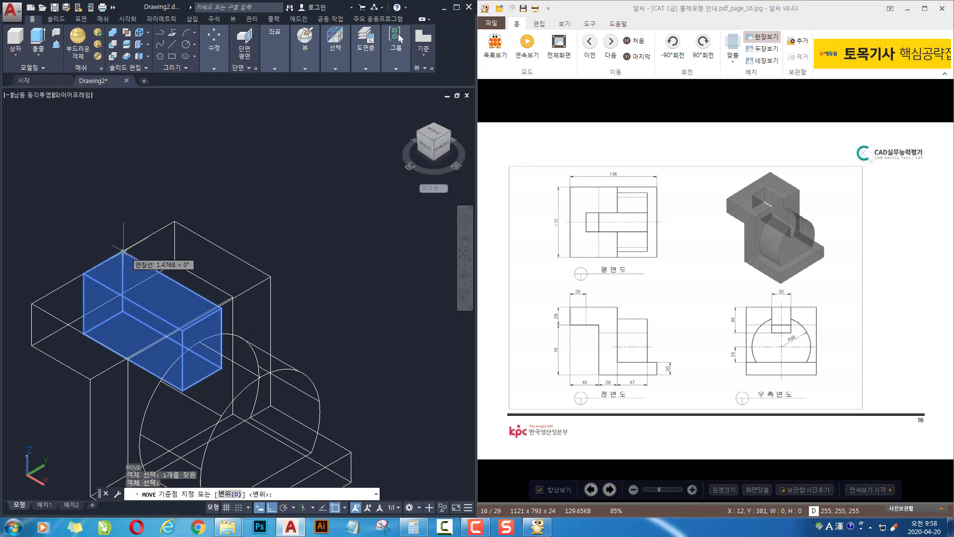
click(123, 251)
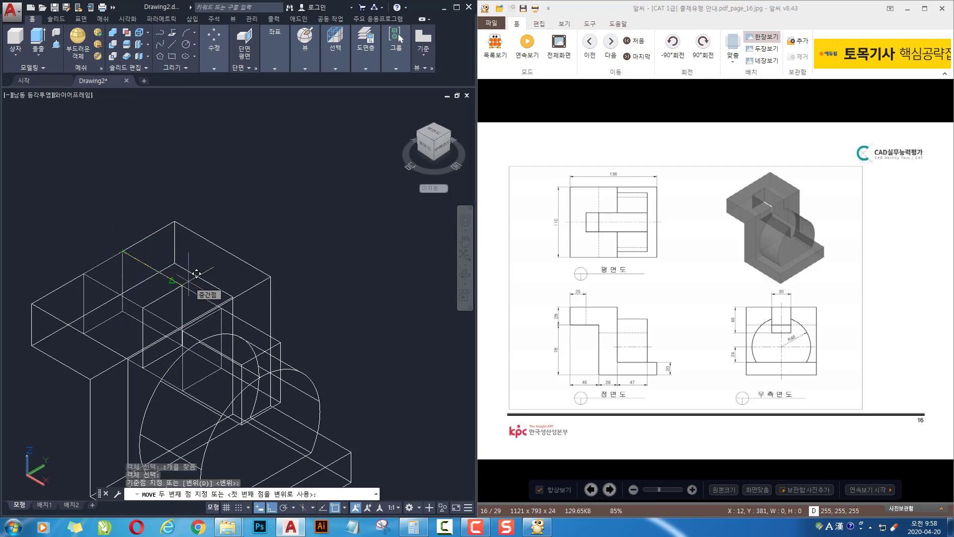
text(25)
key(Return)
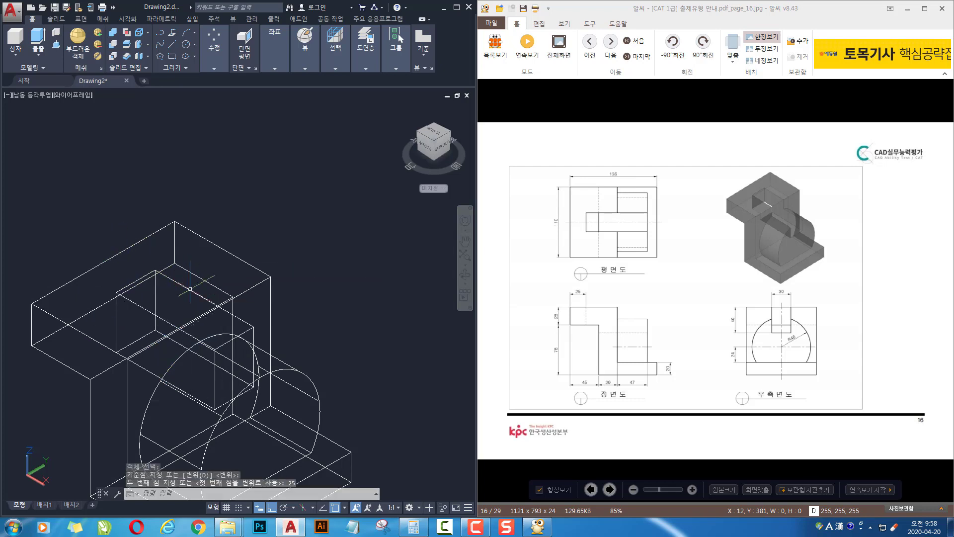
Try to lengthen the slot block past the cylinder by extruding its end face with a 0° taper
middle_drag(389, 377, 393, 318)
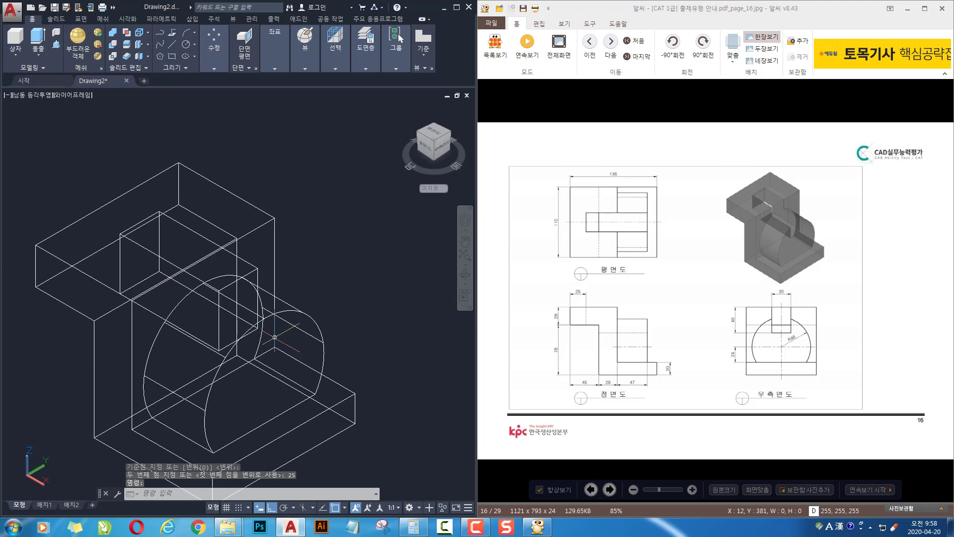
scroll(259, 334, up, 2)
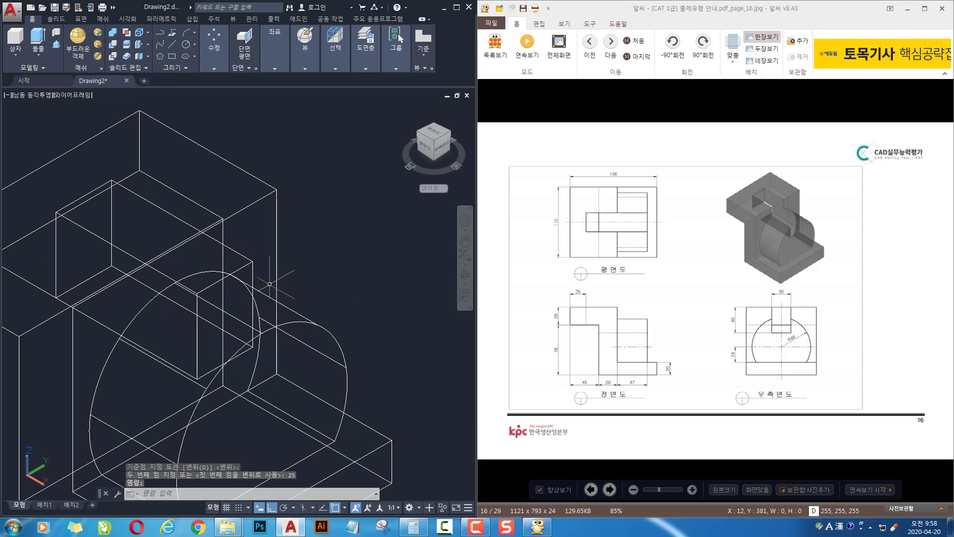
click(253, 262)
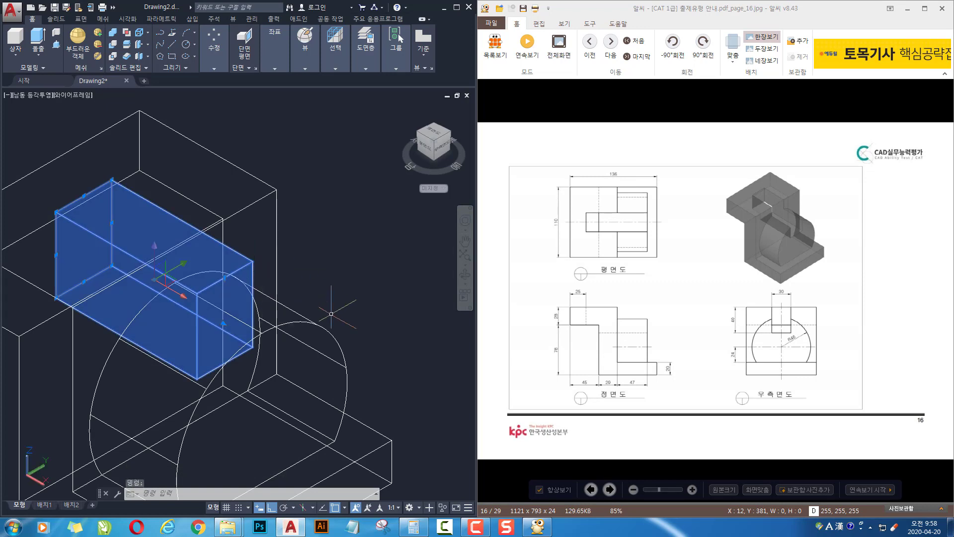
shift+middle_drag(372, 407, 414, 409)
scroll(414, 409, up, 3)
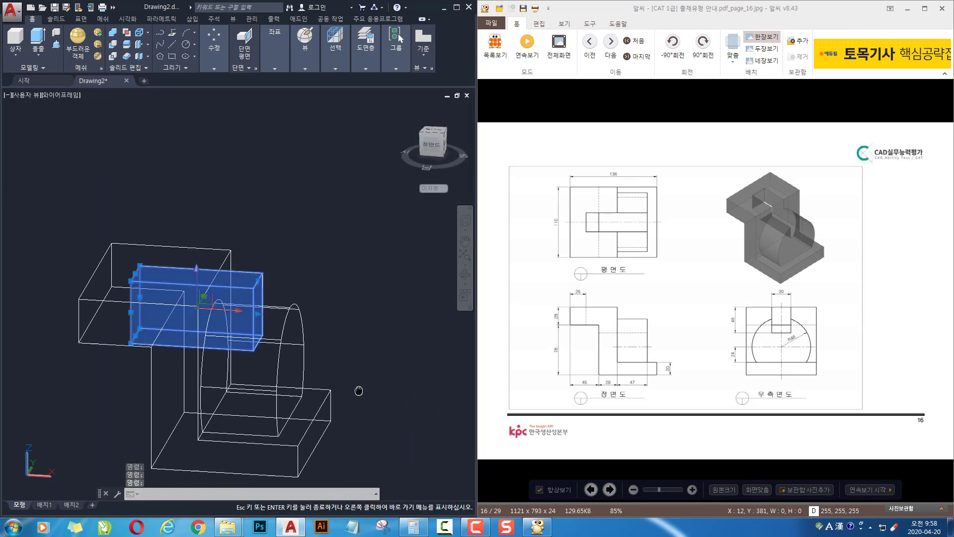
key(Escape)
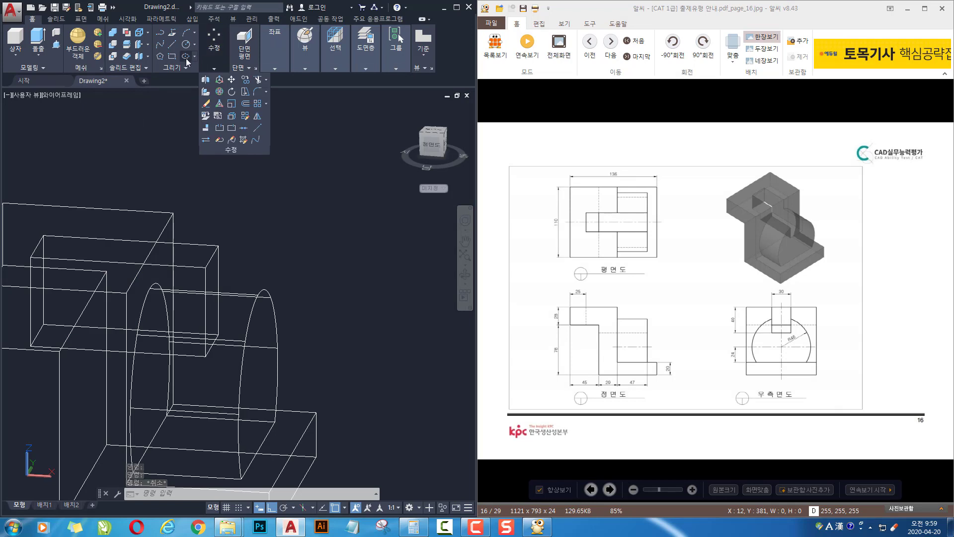
click(139, 45)
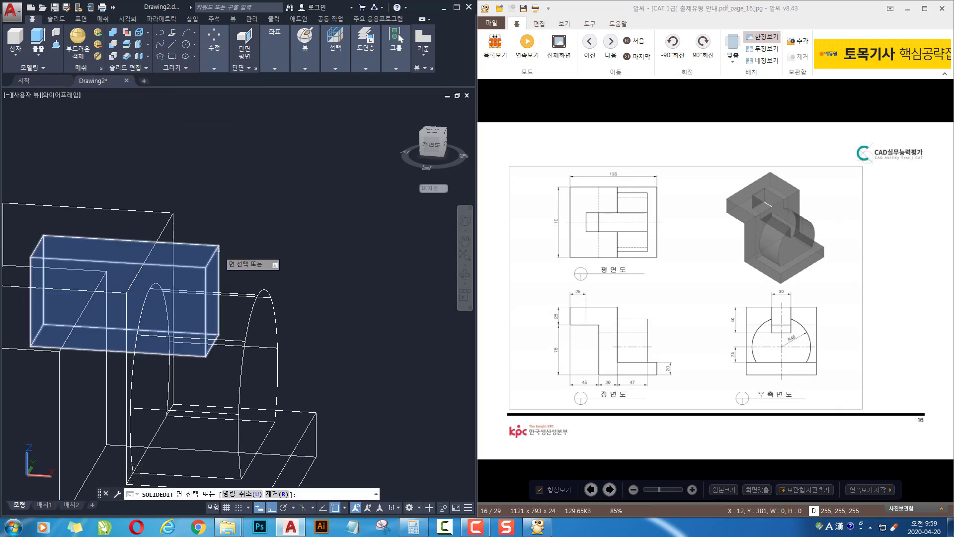
click(220, 250)
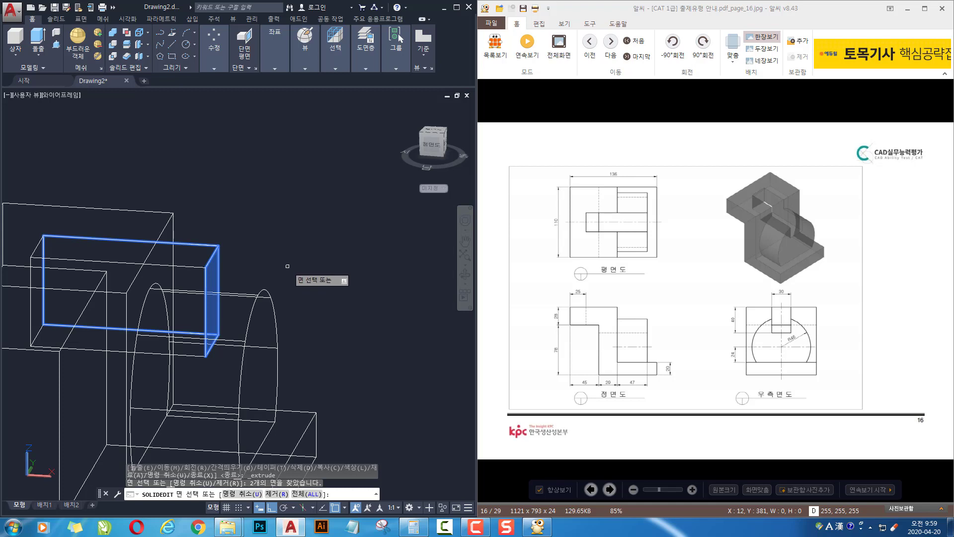
key(Return)
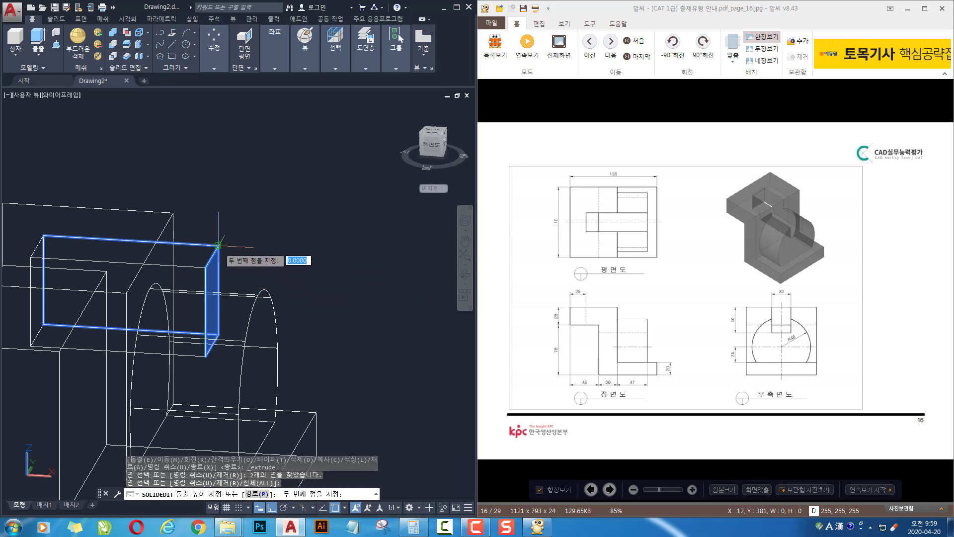
click(331, 262)
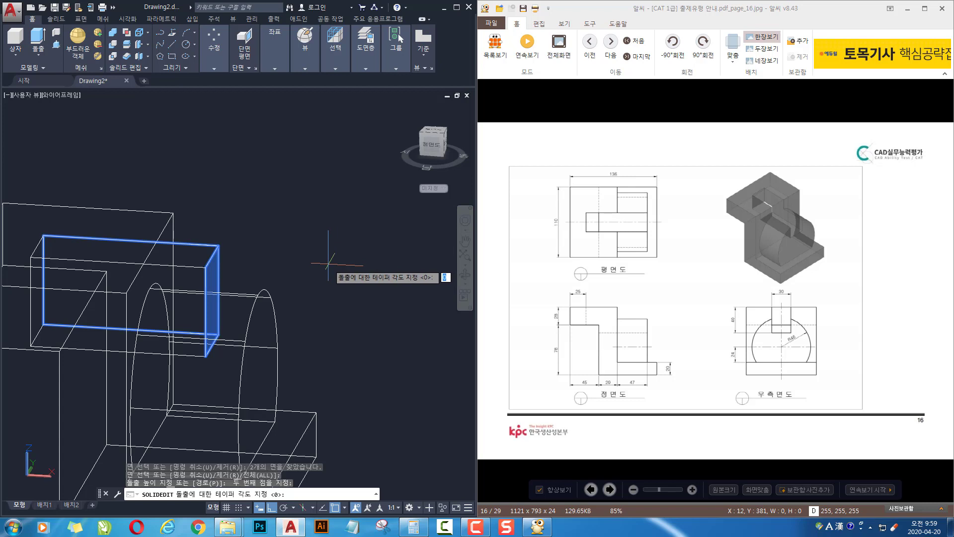
key(Return)
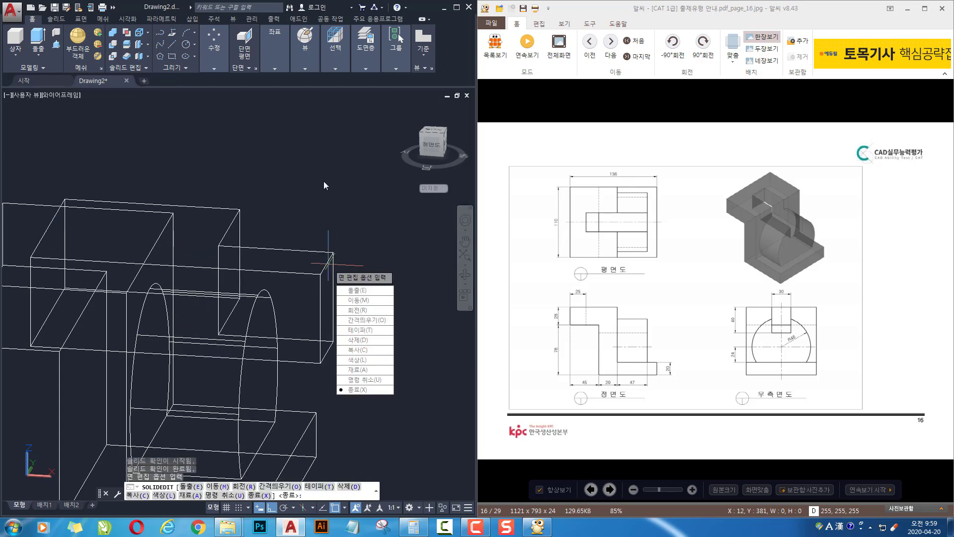
key(Escape)
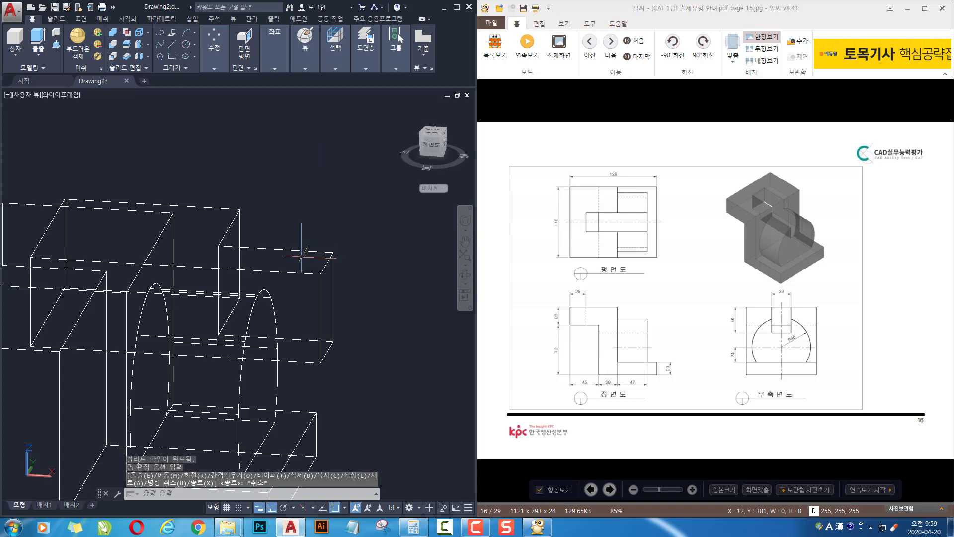
Inspect the extruded slot block from another angle and undo the face extrusion
shift+middle_drag(381, 409, 304, 410)
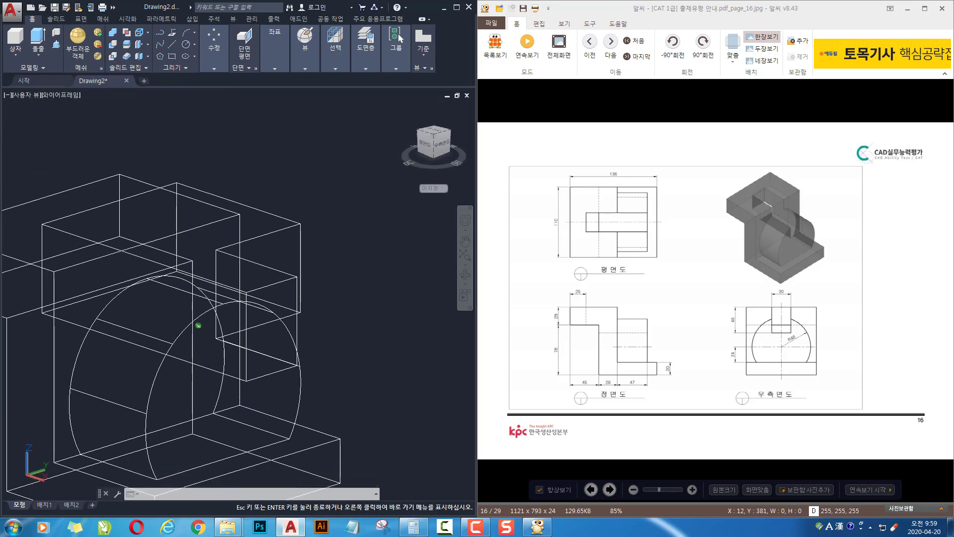
key(ctrl+z)
key(ctrl+z)
key(ctrl+z)
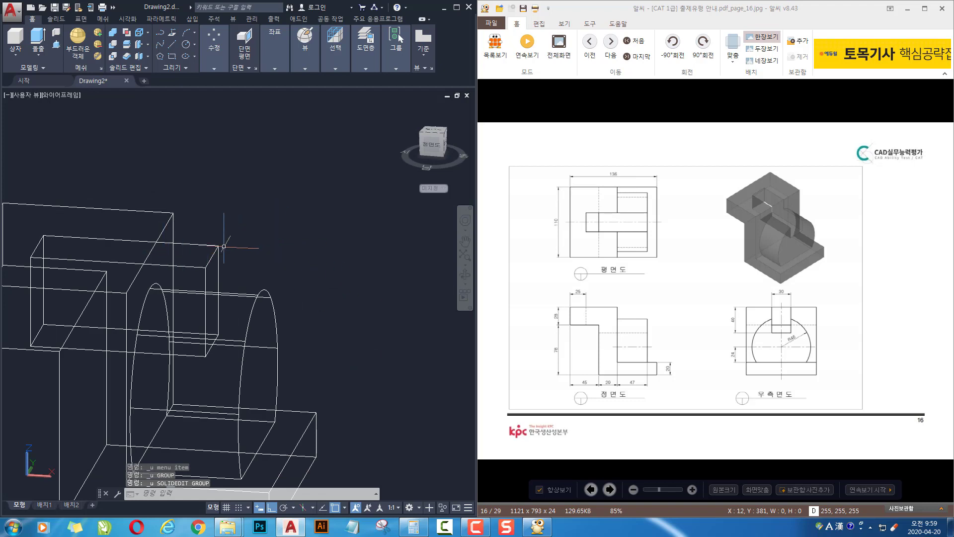
Copy the slot block end to end along its length, from its rear top corner to the matching corner at the cylinder end
shift+middle_drag(224, 246, 326, 236)
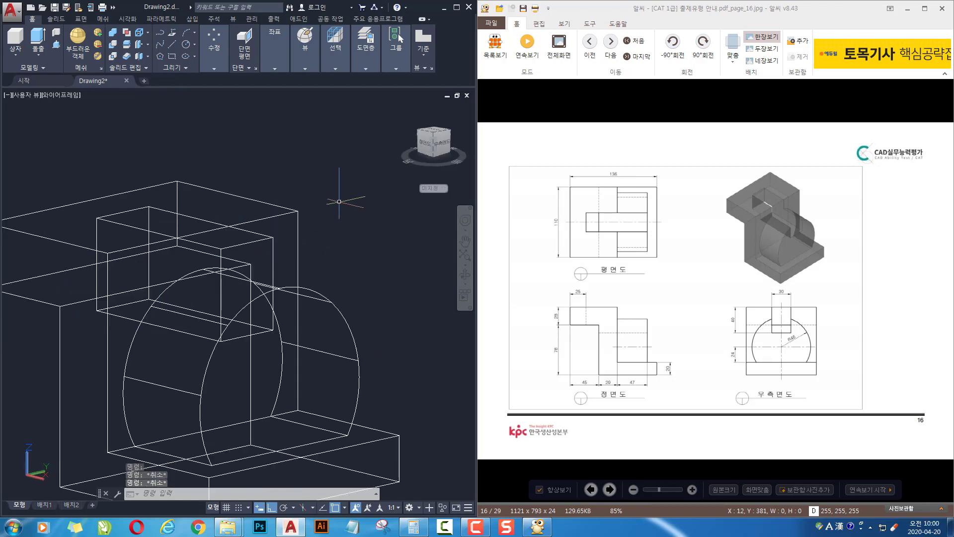
text(co)
key(Return)
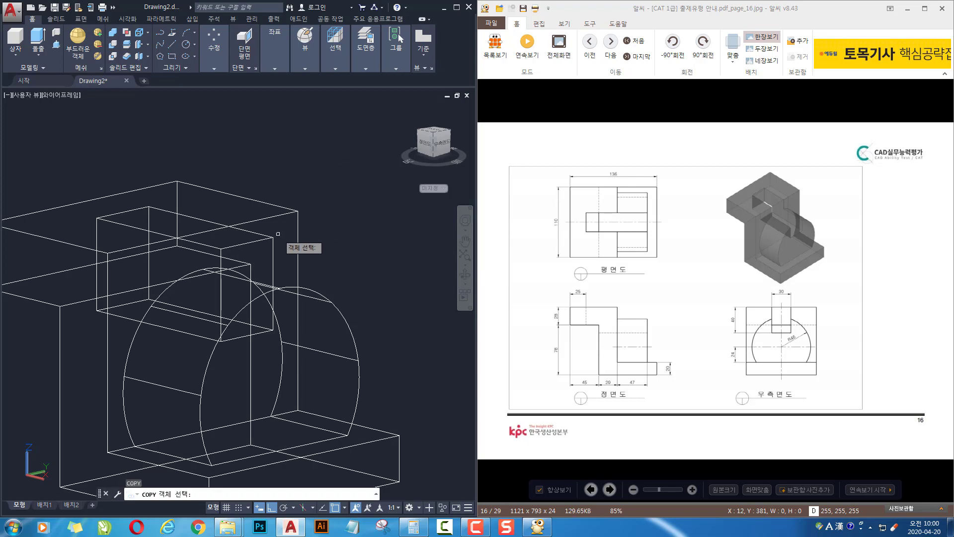
click(271, 238)
key(Return)
click(148, 205)
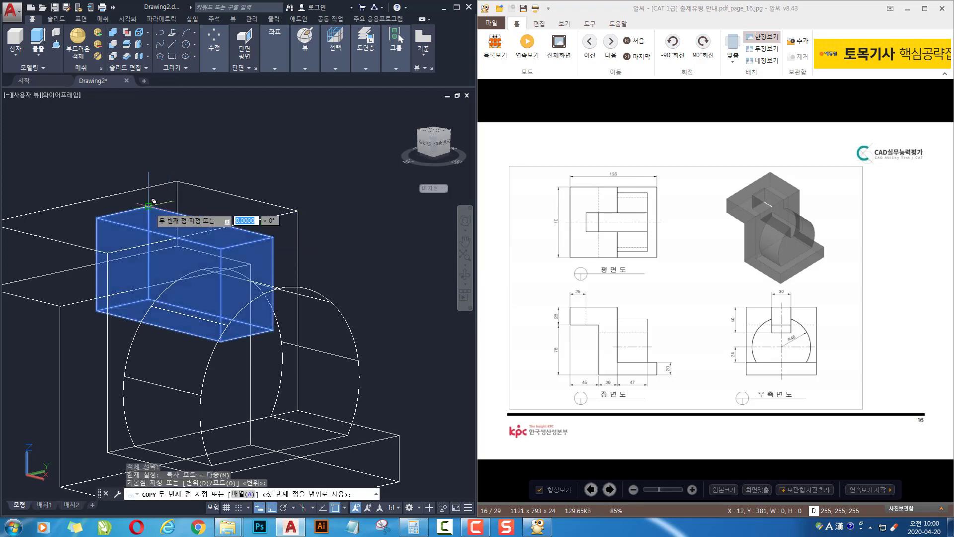
click(278, 232)
key(Return)
mouse_move(306, 207)
middle_down()
mouse_move(317, 195)
mouse_move(307, 224)
middle_up()
scroll(317, 195, down, 2)
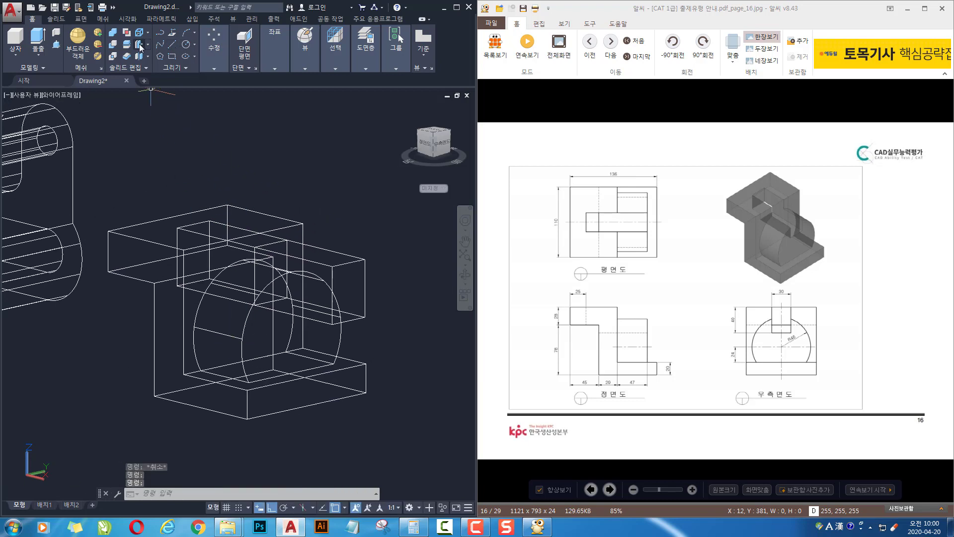
Try to subtract the two slot blocks from the stepped body alone, and undo the subtraction
click(111, 45)
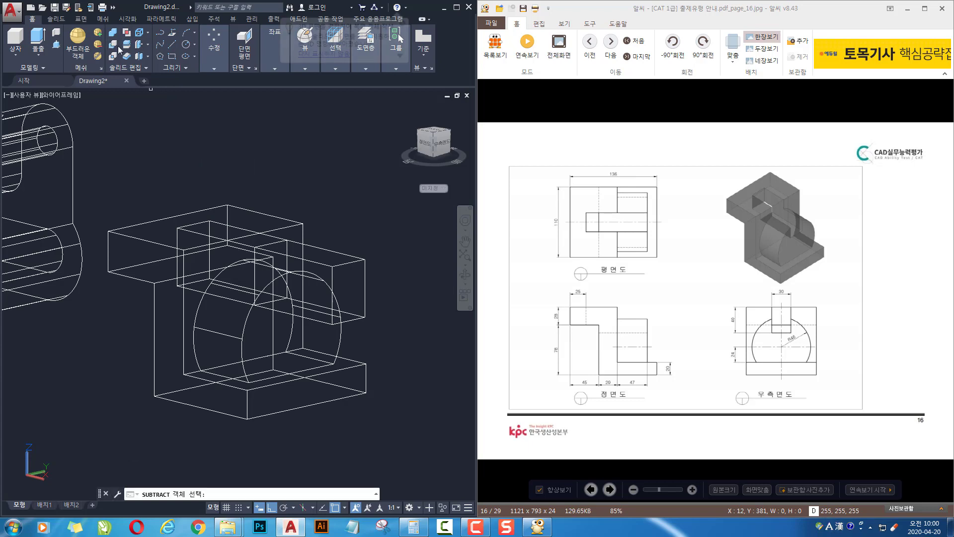
click(301, 220)
key(Return)
click(367, 260)
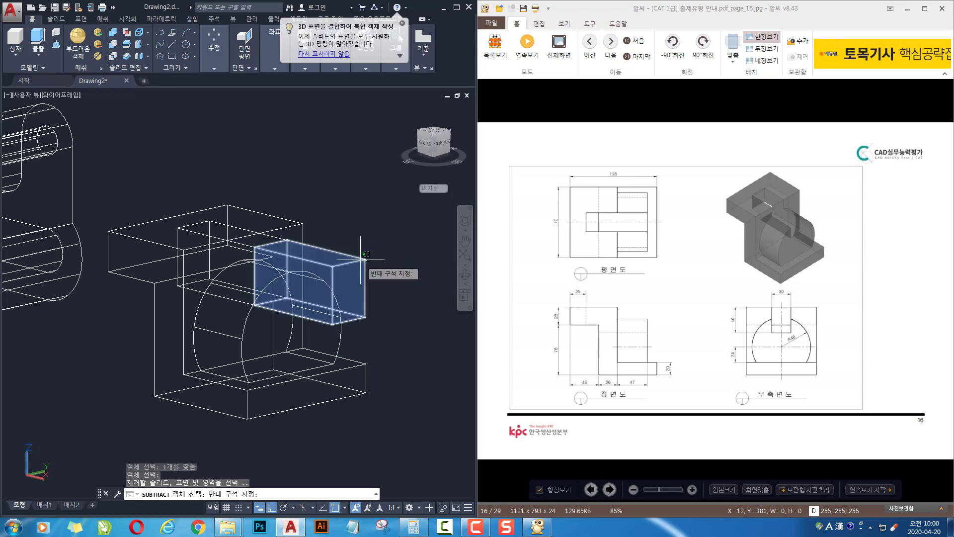
click(359, 259)
click(234, 227)
key(Return)
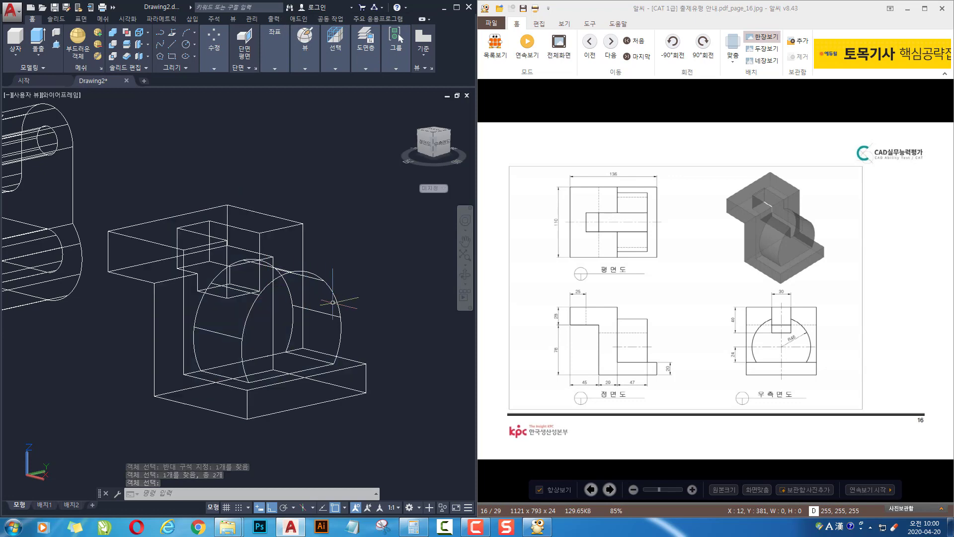
shift+middle_drag(252, 313, 401, 373)
key(ctrl+z)
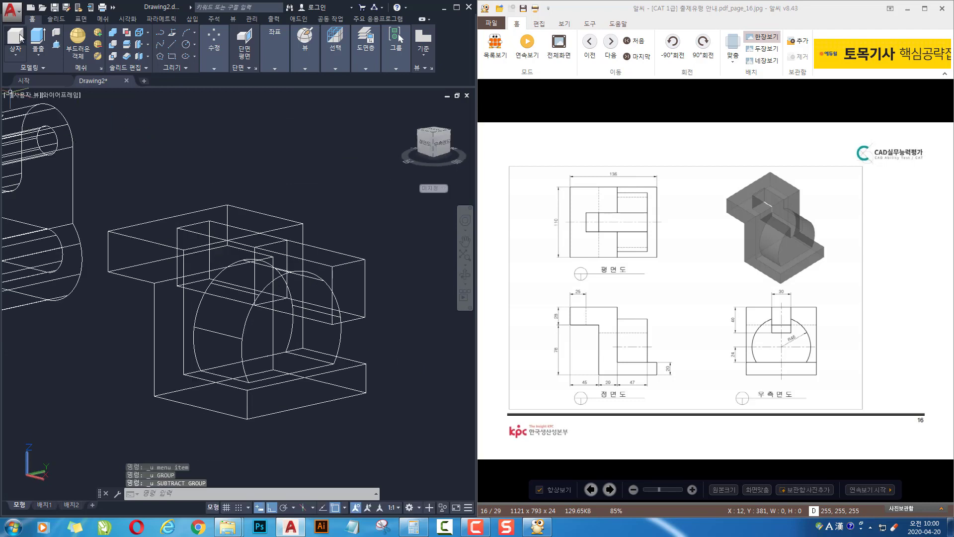
Subtract the two slot blocks from the stepped body and the trimmed cylinder together
click(113, 47)
click(183, 301)
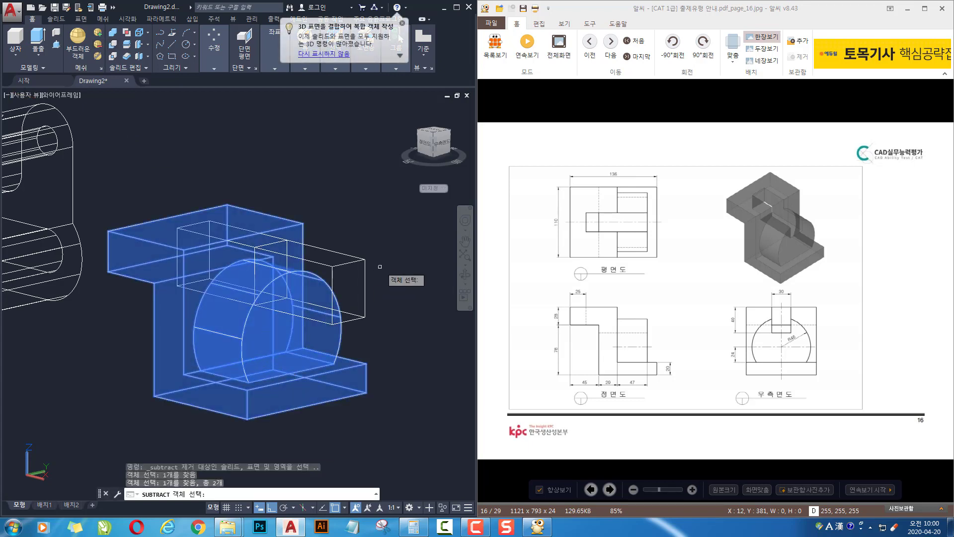
key(Return)
click(317, 244)
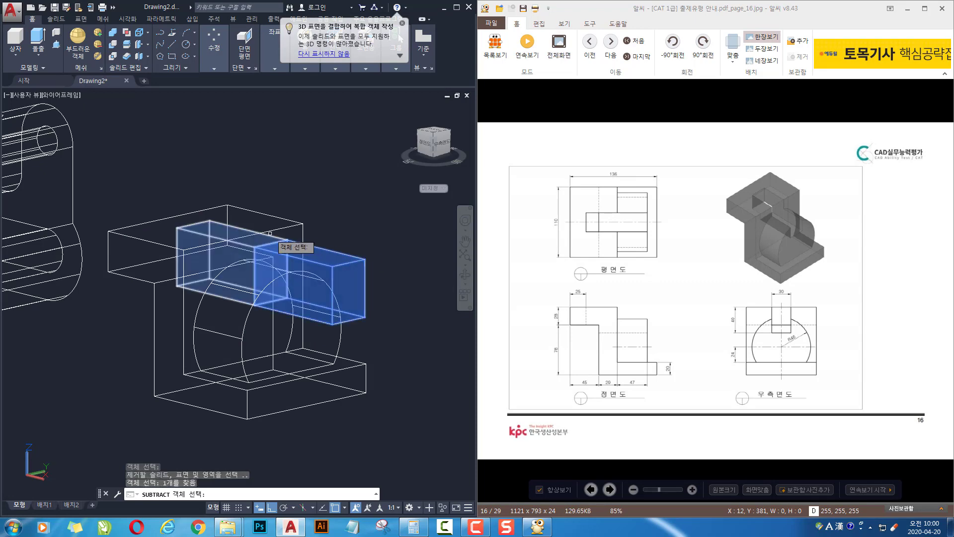
click(243, 228)
key(Return)
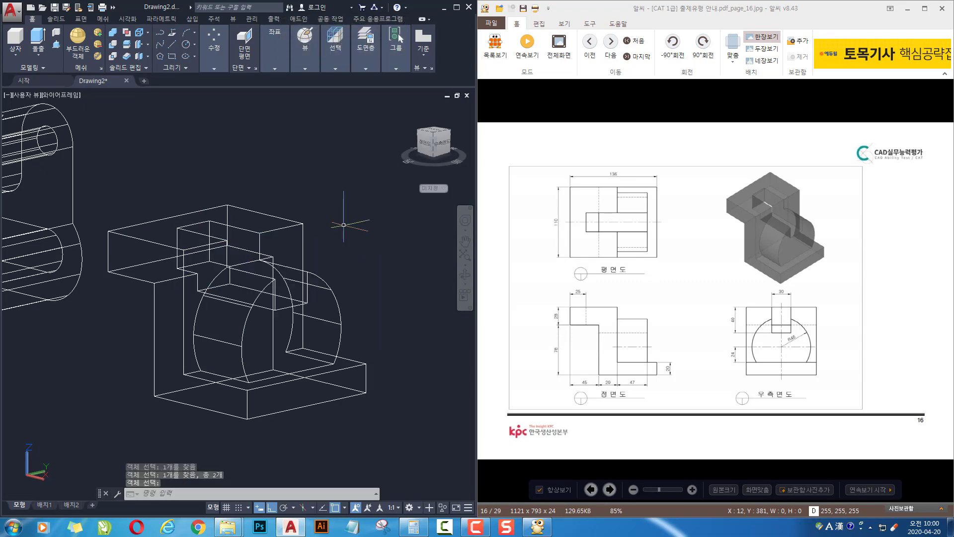
Try to union the slotted stepped body and cylinder, selecting everything in the part
shift+middle_drag(396, 383, 377, 350)
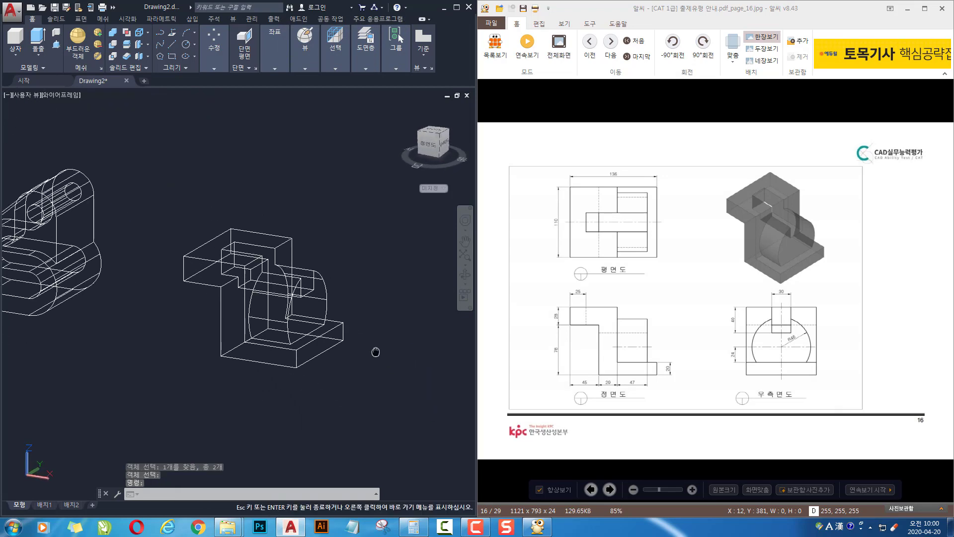
click(114, 35)
click(351, 194)
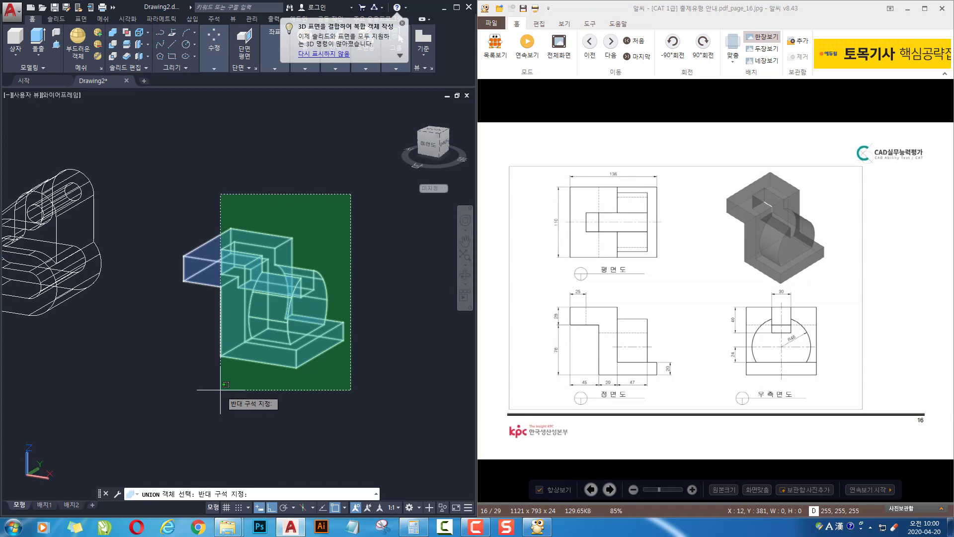
click(220, 390)
key(Return)
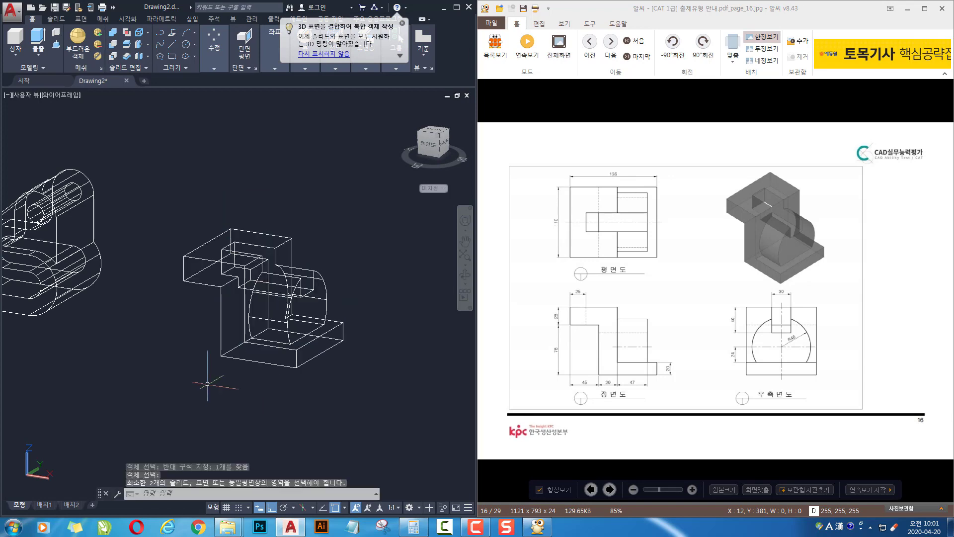
Display the model in the Realistic visual style and view the slotted part from another angle
shift+middle_drag(288, 370, 254, 388)
click(62, 94)
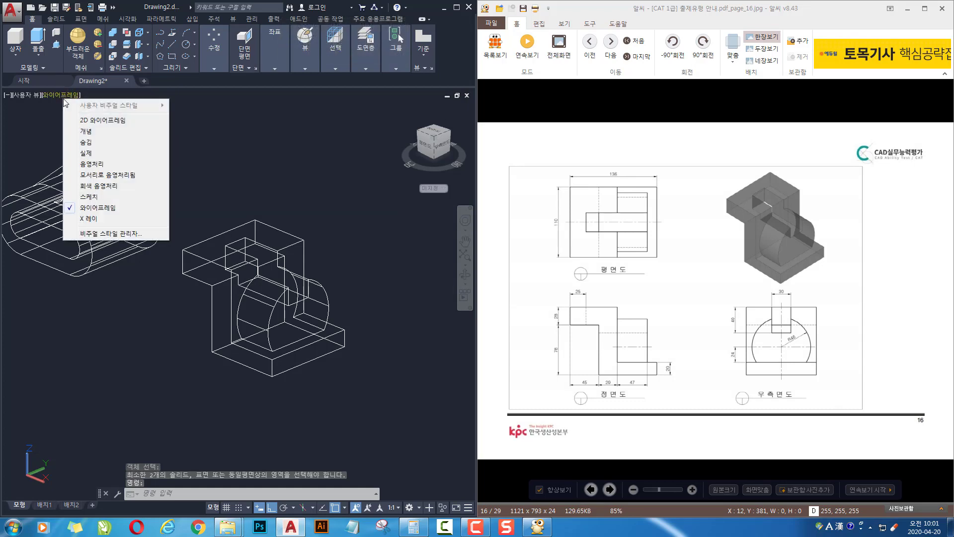
click(97, 154)
mouse_move(308, 418)
shift+middle_down()
mouse_move(236, 425)
mouse_move(437, 407)
mouse_move(441, 393)
mouse_move(287, 399)
mouse_move(378, 394)
shift+middle_up()
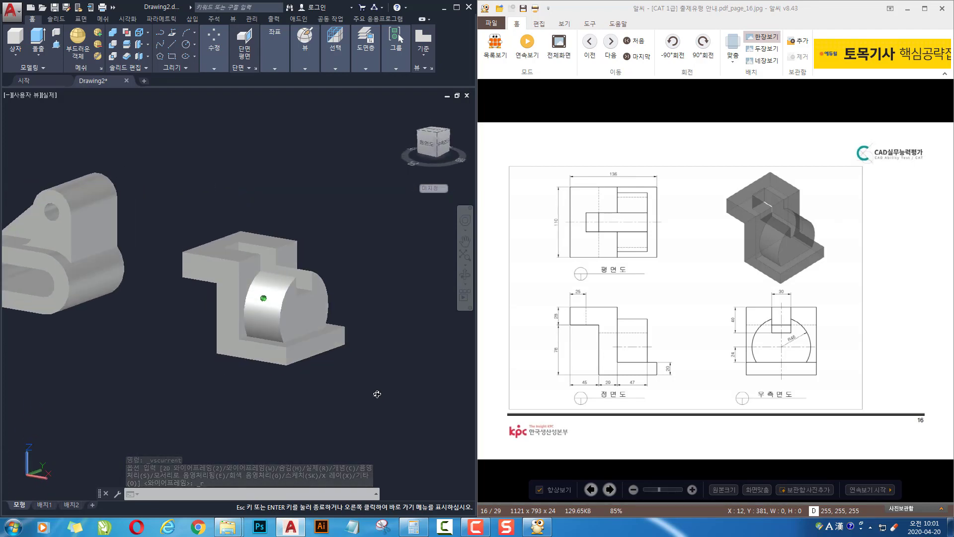
Set the visual style to X-ray and compare the slotted part with the reference drawing from several sides
click(49, 95)
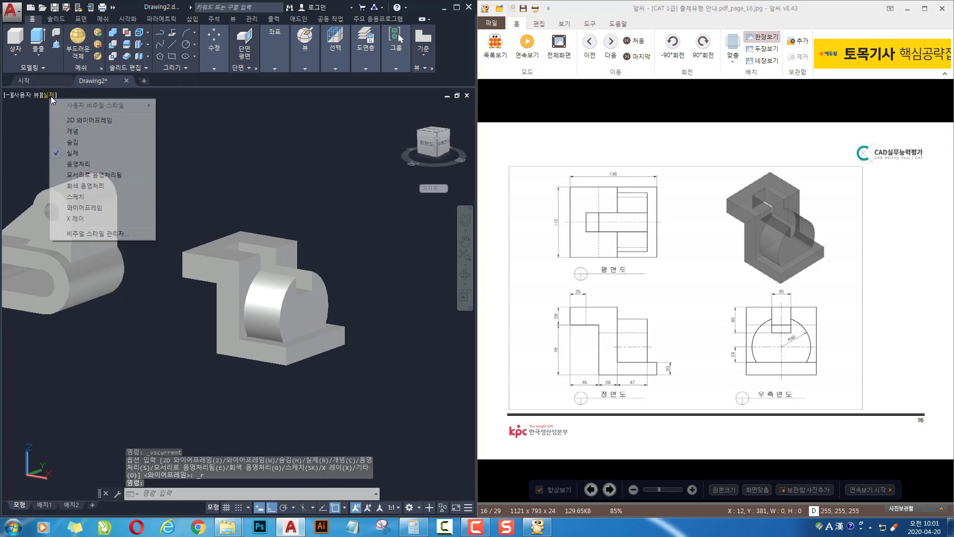
click(92, 220)
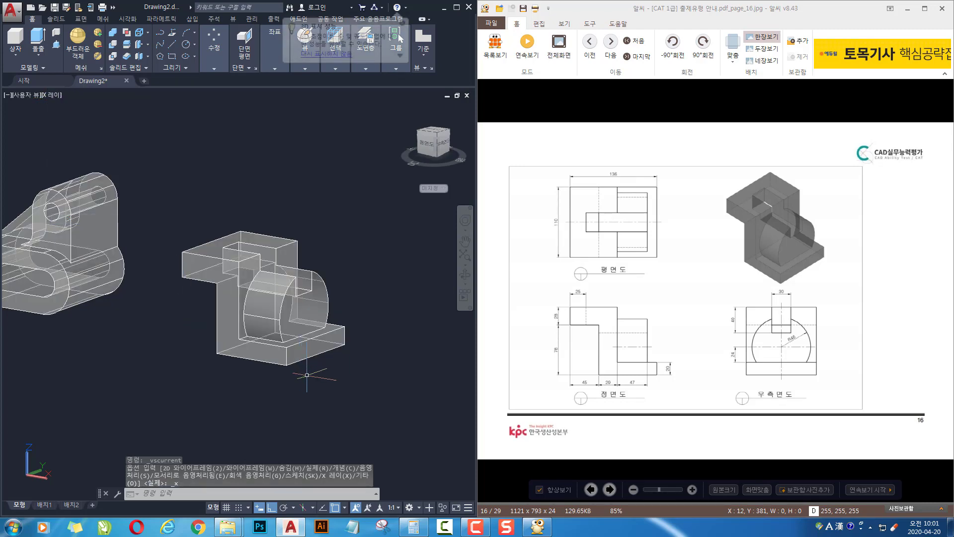
shift+middle_drag(191, 348, 76, 357)
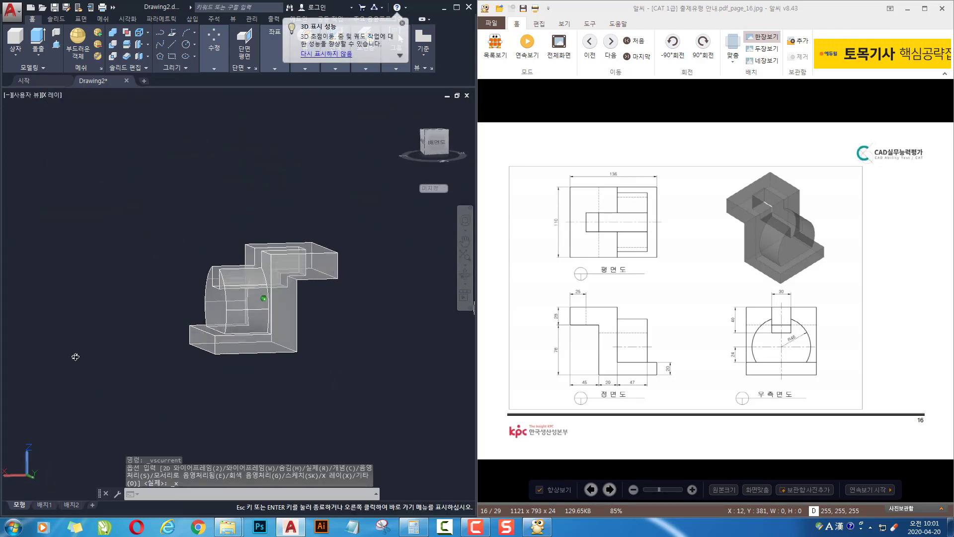
shift+middle_drag(30, 298, 131, 365)
shift+middle_drag(396, 379, 123, 381)
middle_drag(231, 326, 339, 337)
scroll(301, 335, up, 2)
shift+middle_drag(360, 374, 358, 424)
scroll(383, 357, down, 3)
middle_drag(382, 357, 307, 382)
scroll(308, 377, up, 2)
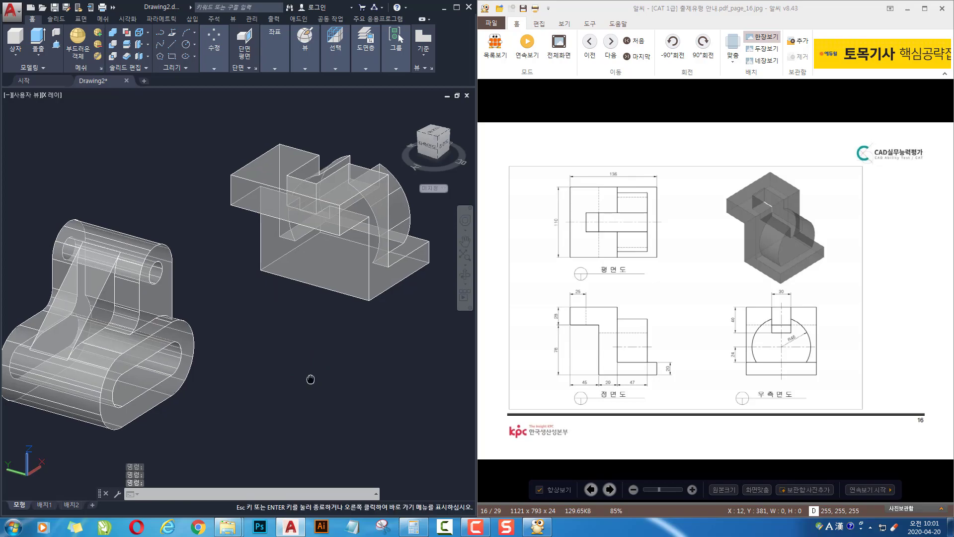